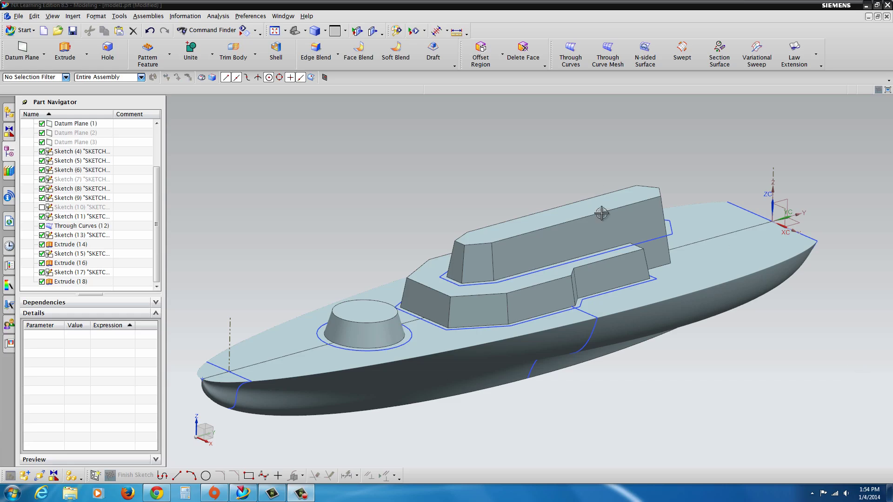
pyautogui.moveTo(483, 316); pyautogui.dragTo(534, 289, button='middle')
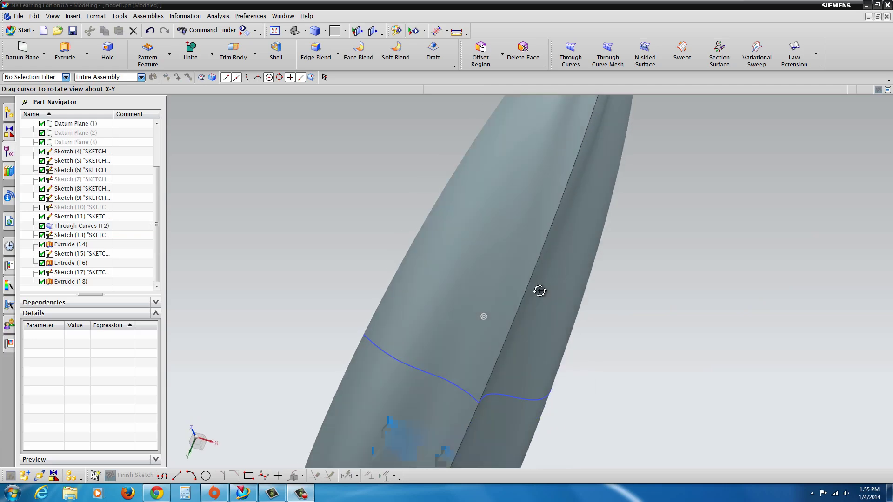
pyautogui.moveTo(606, 325)
pyautogui.mouseDown(button='middle')
pyautogui.moveTo(573, 340)
pyautogui.moveTo(573, 374)
pyautogui.mouseUp(button='middle')
pyautogui.click(576, 376)
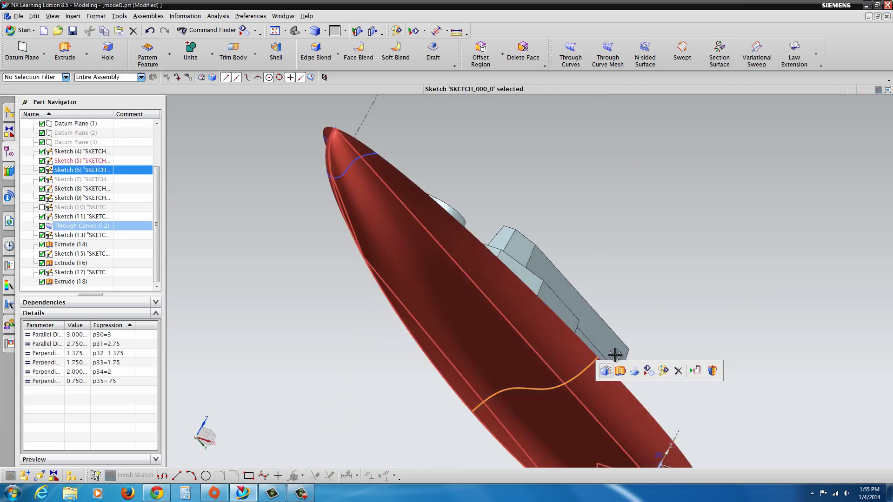
pyautogui.moveTo(624, 299)
pyautogui.mouseDown(button='middle')
pyautogui.moveTo(604, 317)
pyautogui.moveTo(667, 341)
pyautogui.mouseUp(button='middle')
pyautogui.scroll(2, 668, 306)
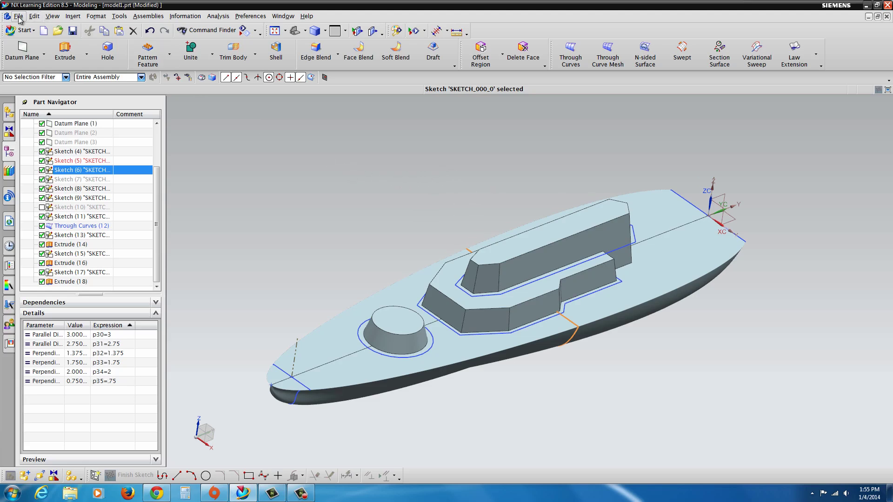
# Create a new part named E8 from the Model template in inches.
pyautogui.click(43, 30)
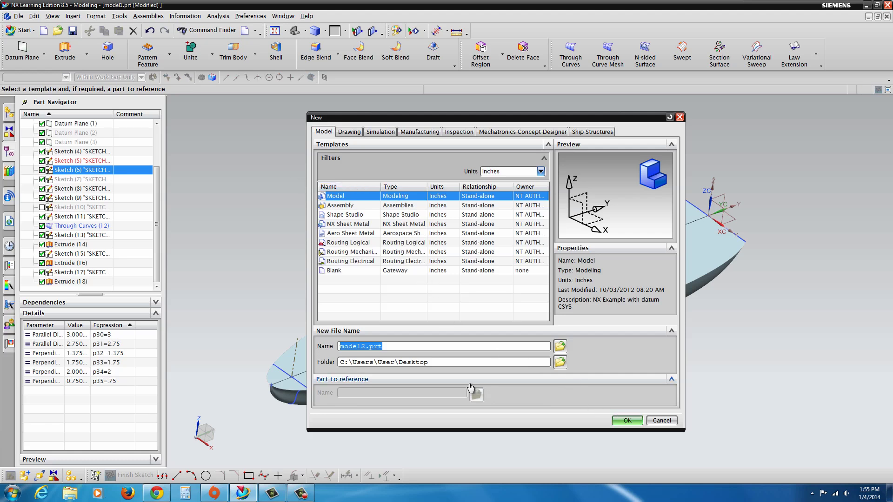
pyautogui.write('E8')
pyautogui.click(627, 421)
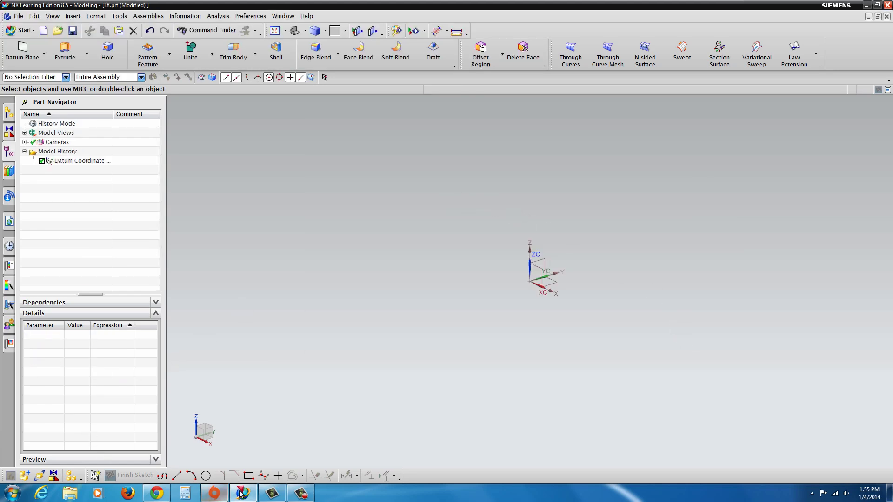
# Switch to the browser and read Exercise 8's plane offsets and Sketch 1 dimensions in the NX Basics manual, then return to NX.
pyautogui.moveTo(241, 493)
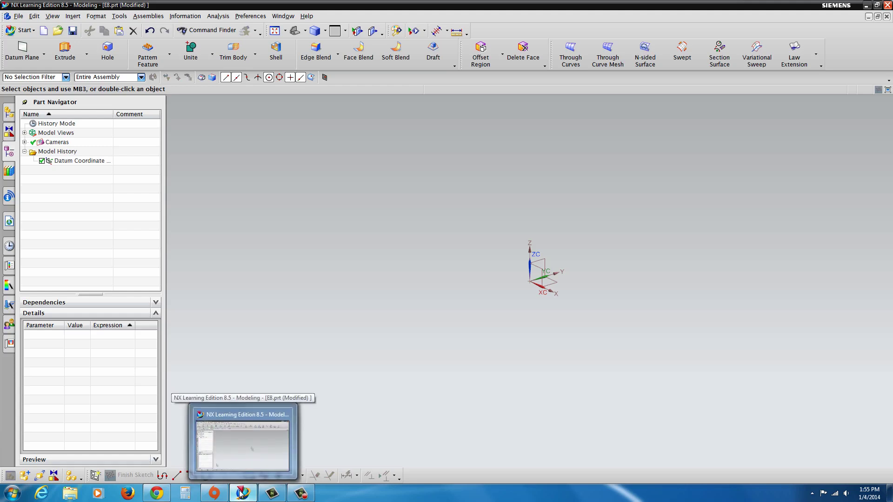
pyautogui.click(156, 494)
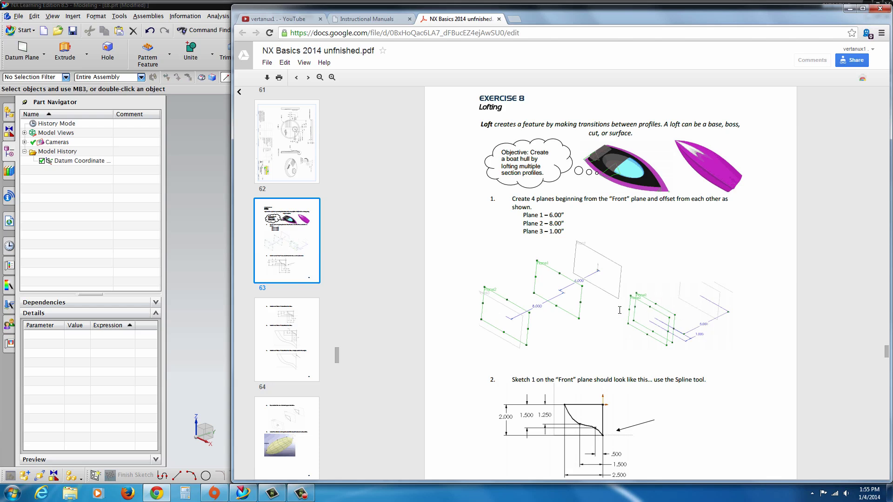
pyautogui.scroll(-1, 605, 306)
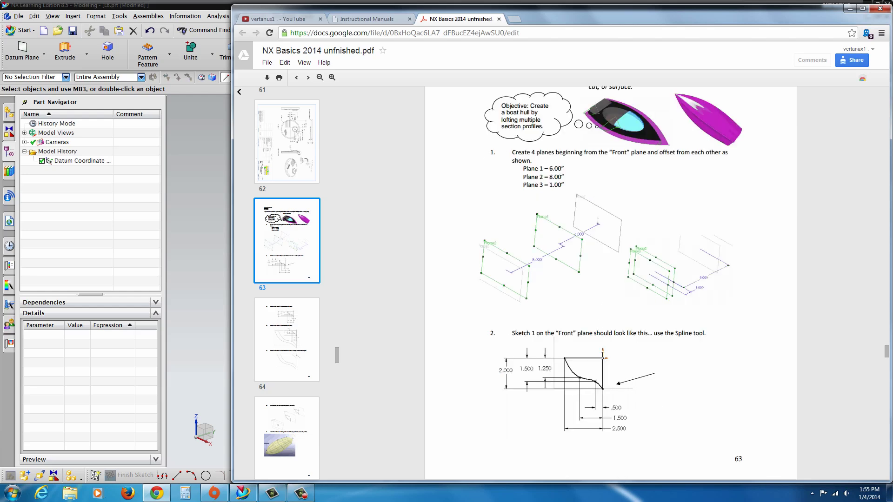
pyautogui.scroll(-1, 600, 325)
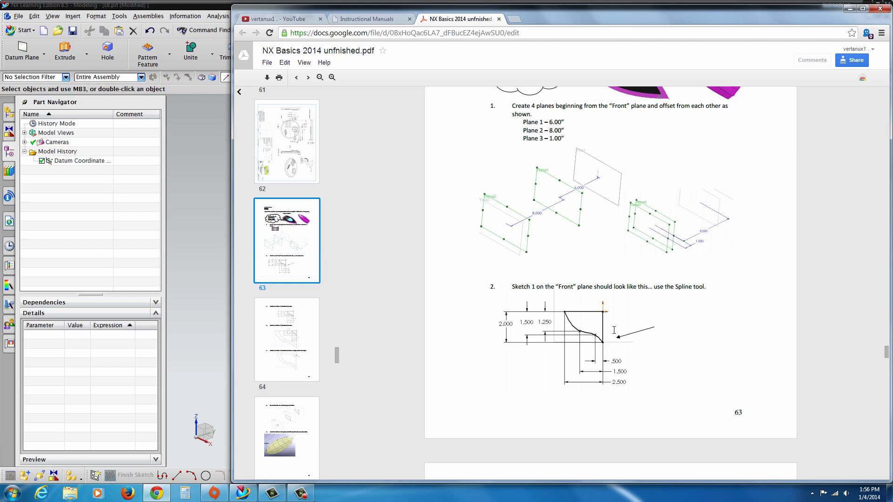
pyautogui.click(189, 65)
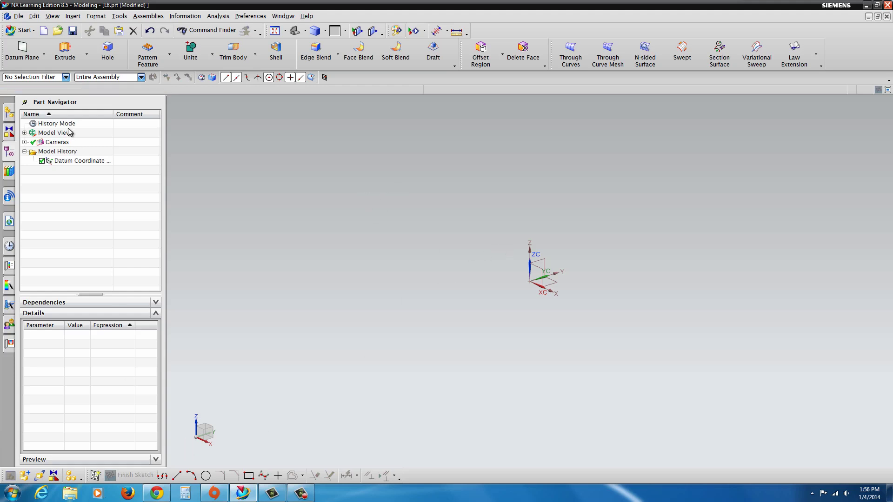
# Create a datum plane offset -6 in from the XZ plane of the datum coordinate system.
pyautogui.click(22, 48)
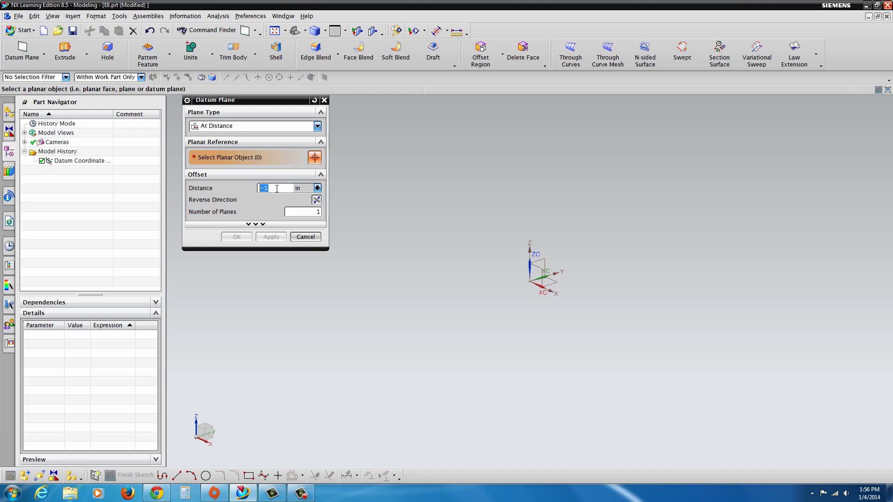
pyautogui.write('-')
pyautogui.click(157, 493)
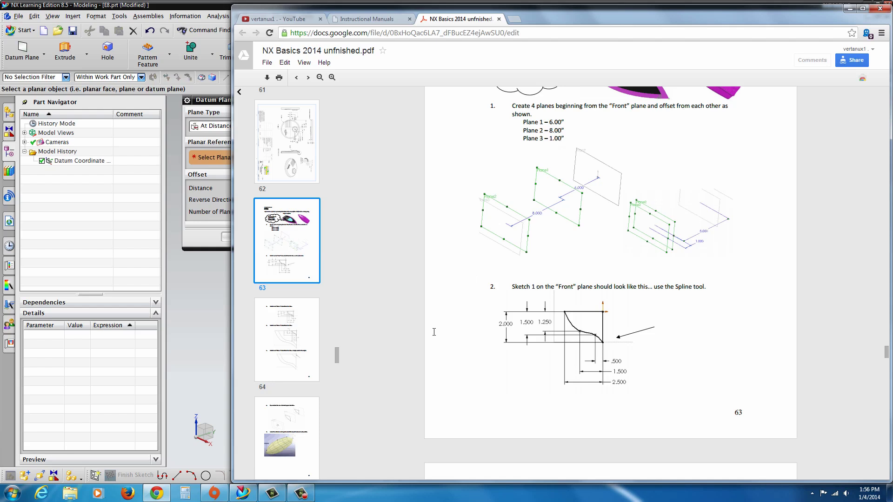
pyautogui.click(157, 493)
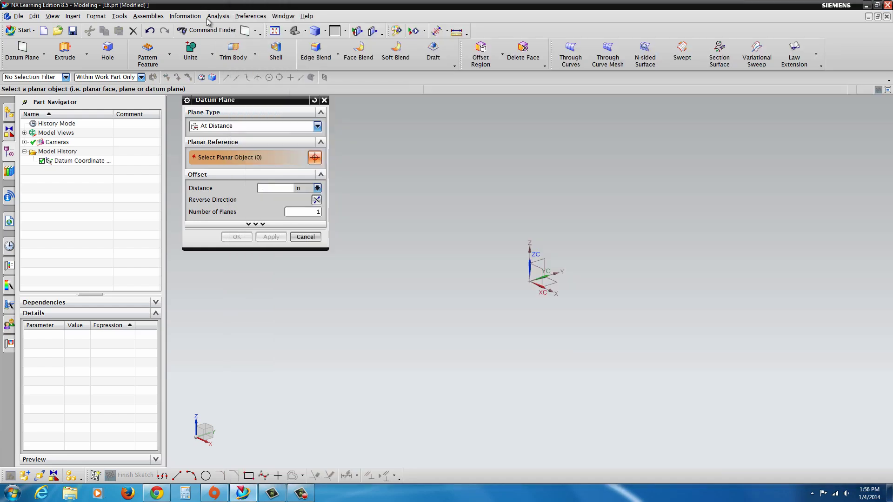
pyautogui.click(542, 269)
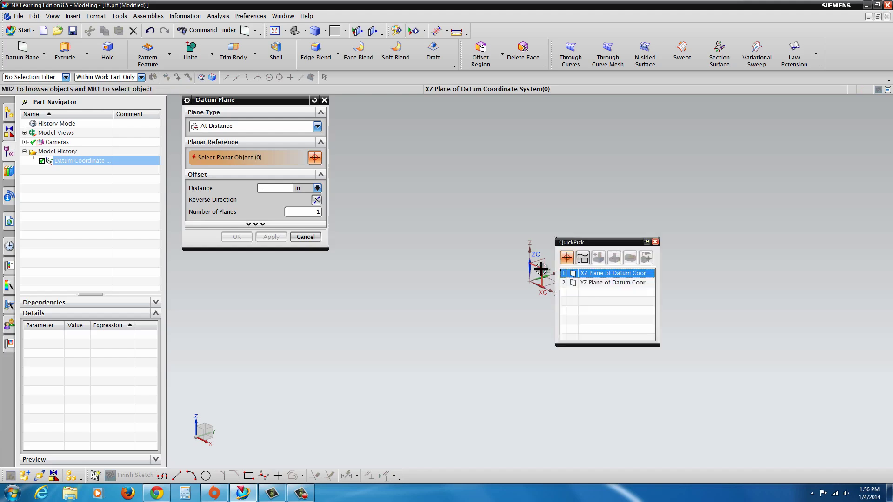
pyautogui.click(596, 275)
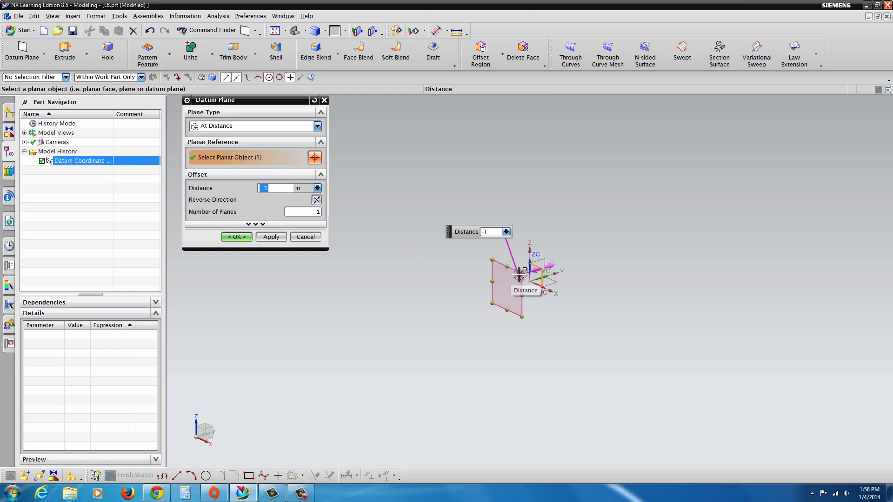
pyautogui.moveTo(520, 275); pyautogui.dragTo(404, 305)
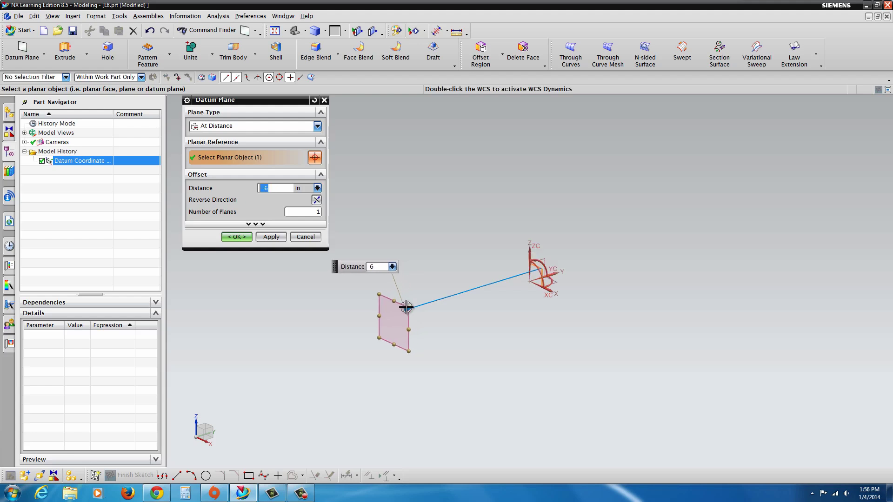
pyautogui.click(271, 237)
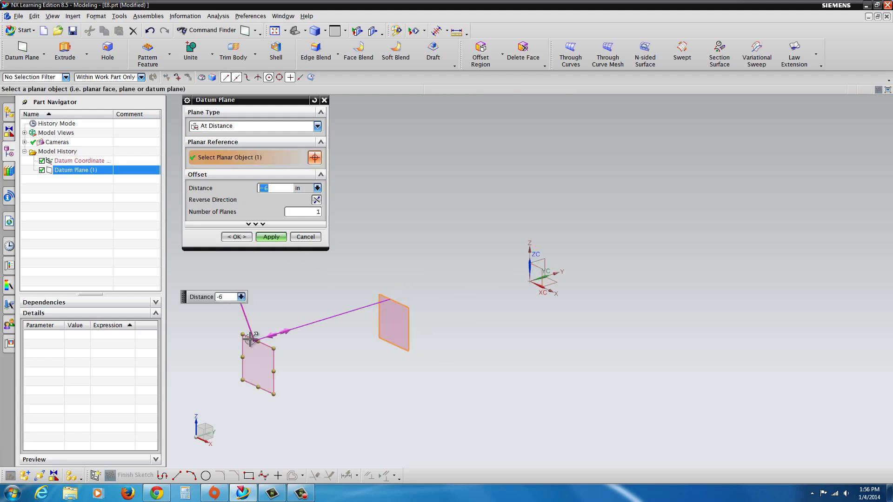
# Create a second datum plane offset -8 in from the first datum plane.
pyautogui.click(221, 297)
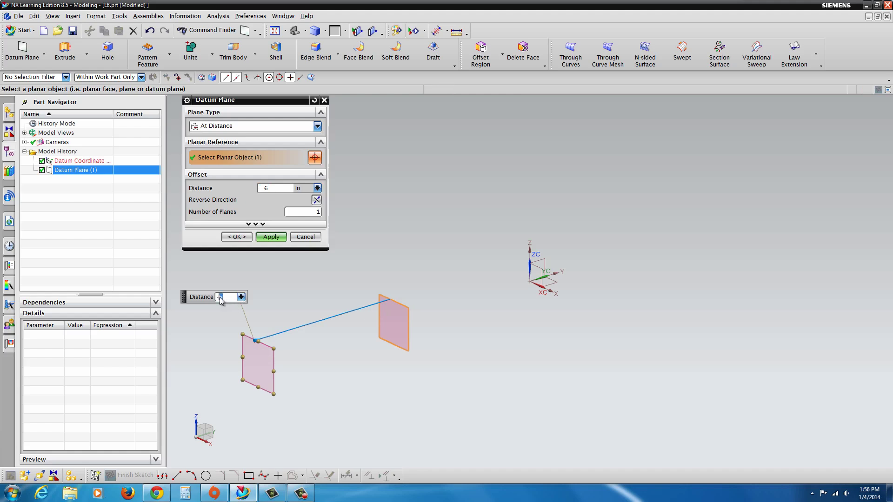
pyautogui.write('8')
pyautogui.press('Return')
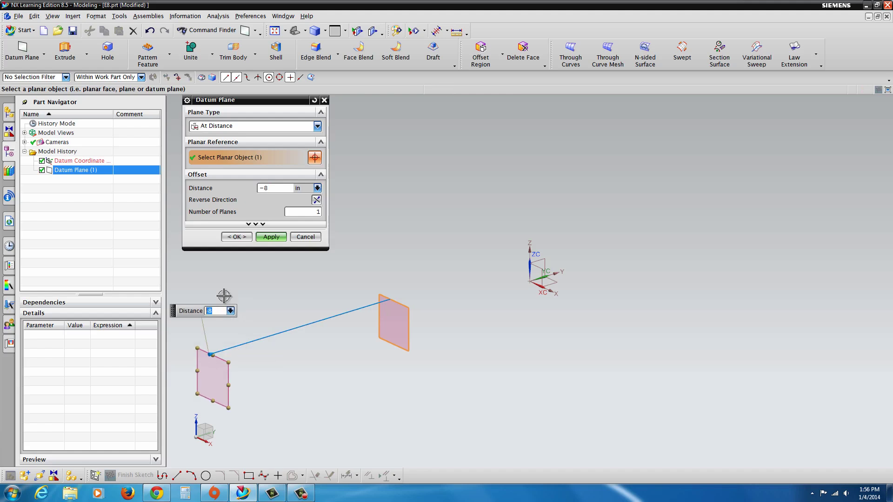
pyautogui.scroll(-2, 353, 325)
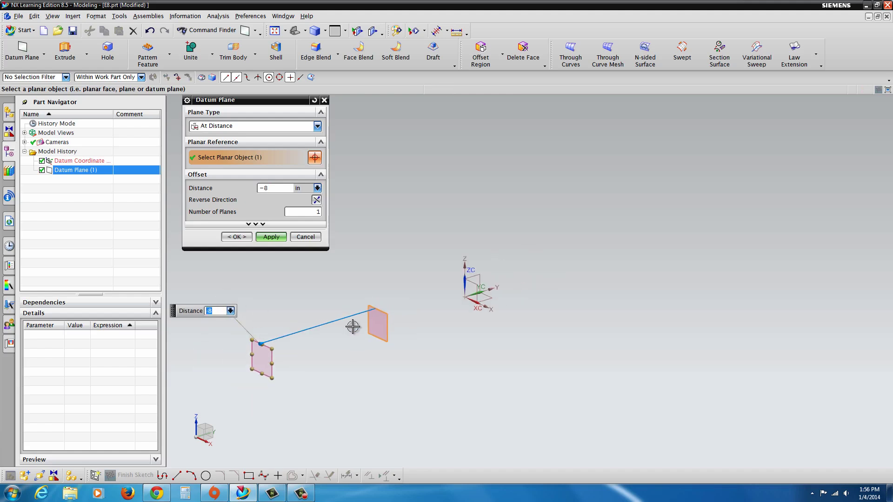
pyautogui.click(271, 237)
# Create a third datum plane offset -1 in from the second datum plane and finish the Datum Plane command.
pyautogui.click(275, 338)
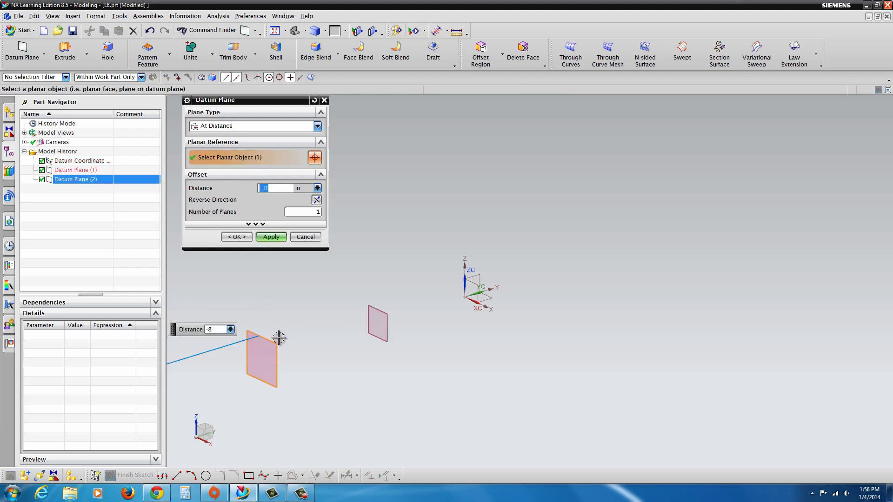
pyautogui.click(214, 329)
pyautogui.write('1')
pyautogui.press('Return')
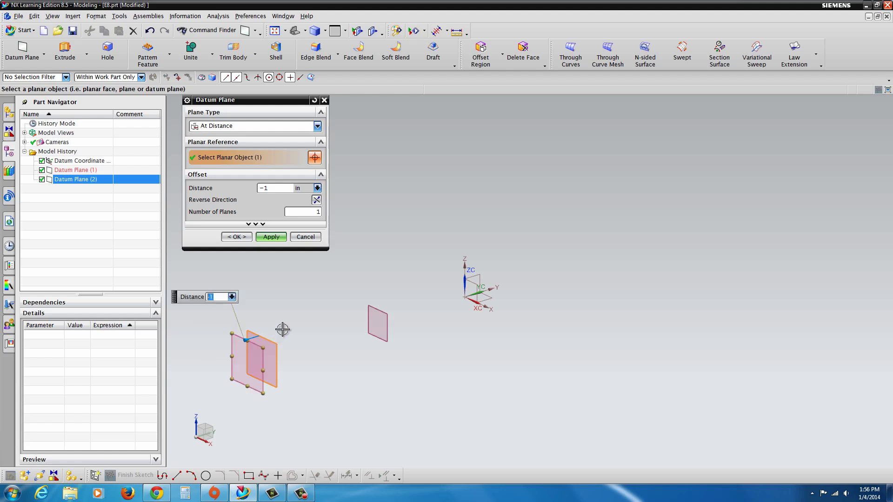
pyautogui.click(237, 236)
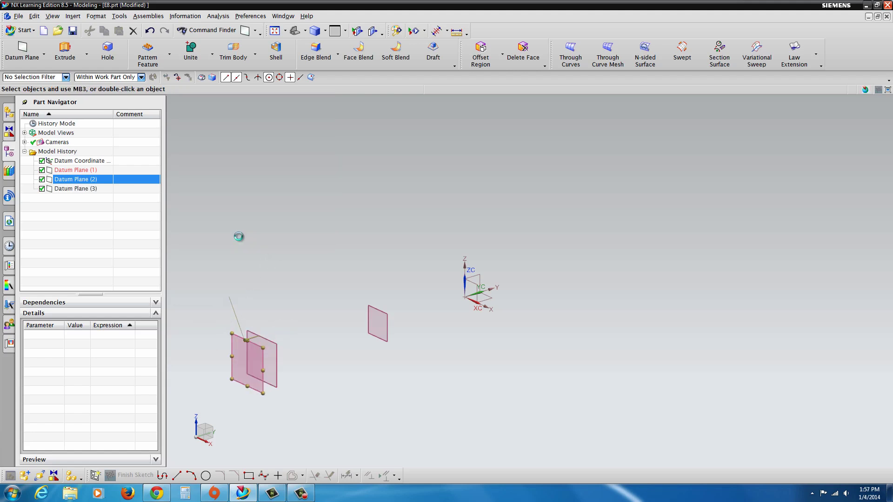
# Start a sketch on the XZ plane of the datum coordinate system.
pyautogui.scroll(-2, 500, 334)
pyautogui.scroll(4, 396, 356)
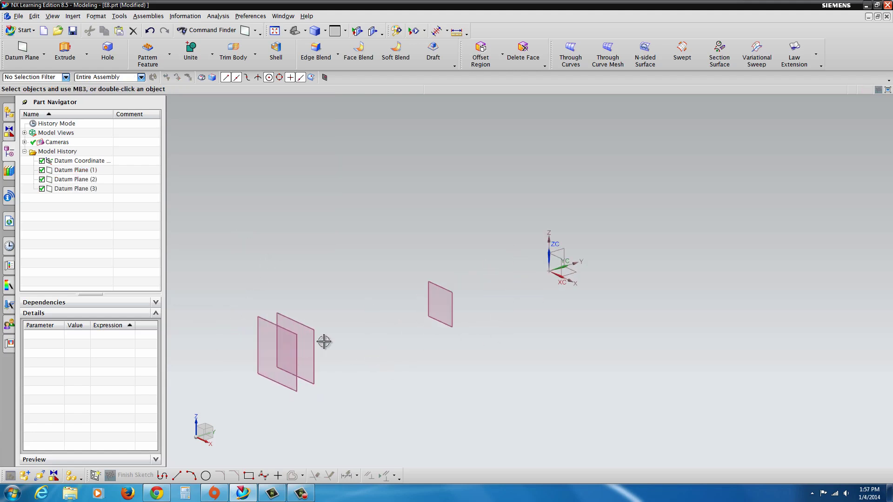
pyautogui.click(560, 259)
pyautogui.press('Escape')
pyautogui.click(94, 475)
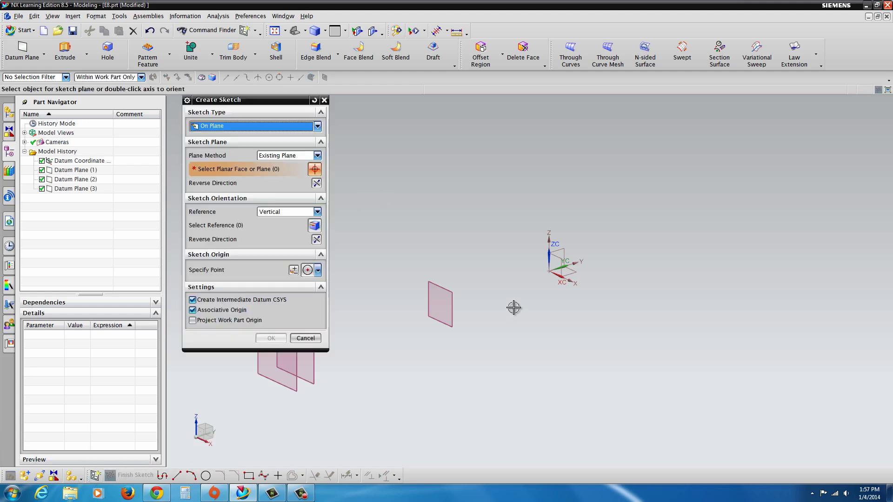
pyautogui.click(561, 264)
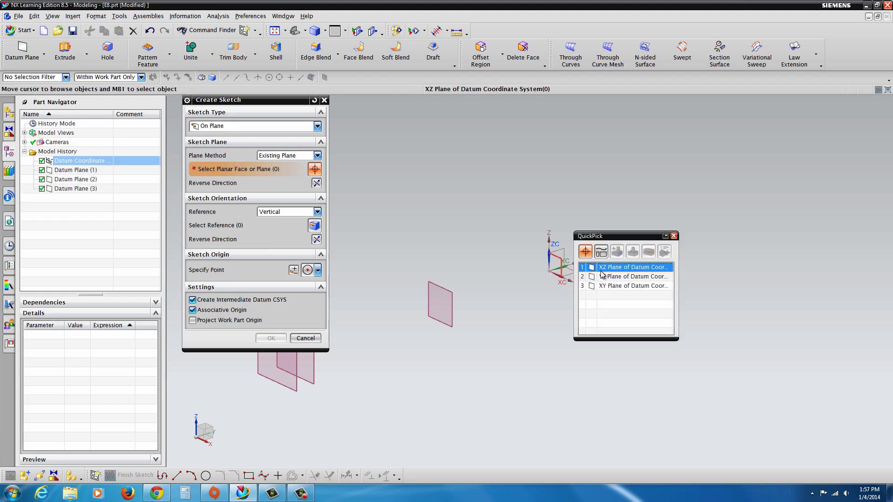
pyautogui.click(606, 268)
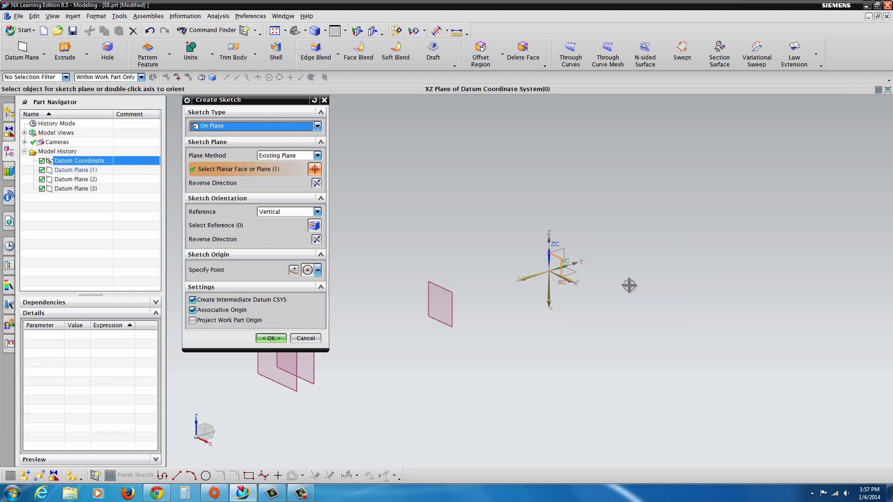
pyautogui.click(271, 338)
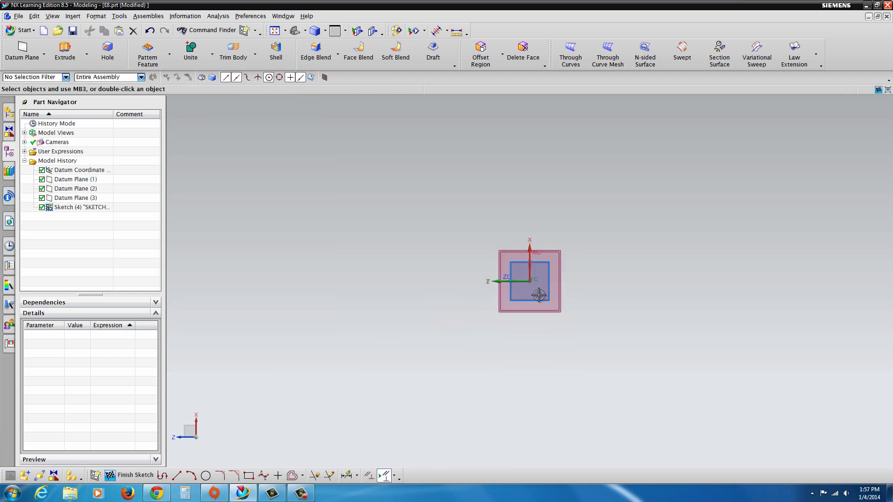
# Draw a horizontal line from the sketch origin, 2.5 in long at 180°, checking the length against the manual's Sketch 1.
pyautogui.scroll(-2, 563, 279)
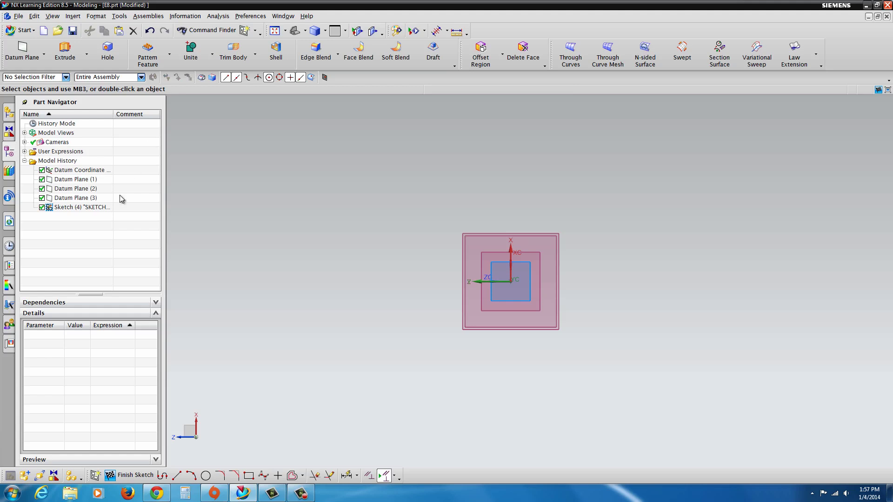
pyautogui.click(177, 477)
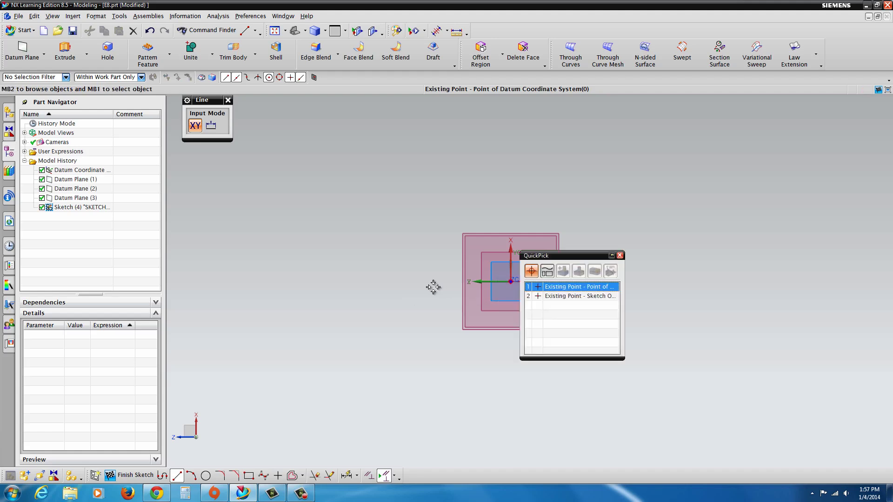
pyautogui.click(530, 283)
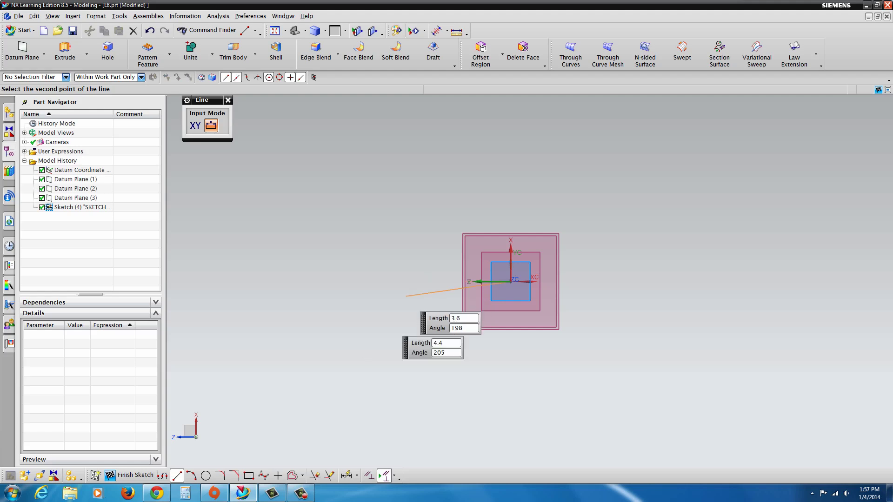
pyautogui.click(156, 493)
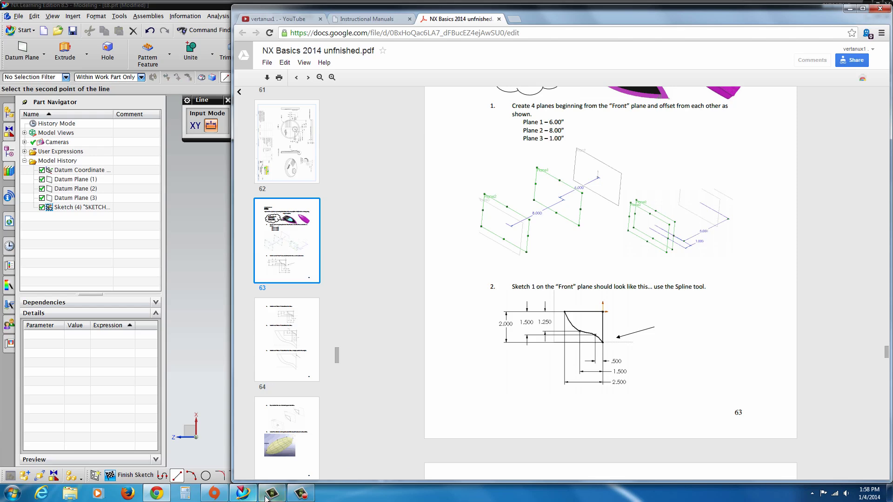
pyautogui.click(155, 495)
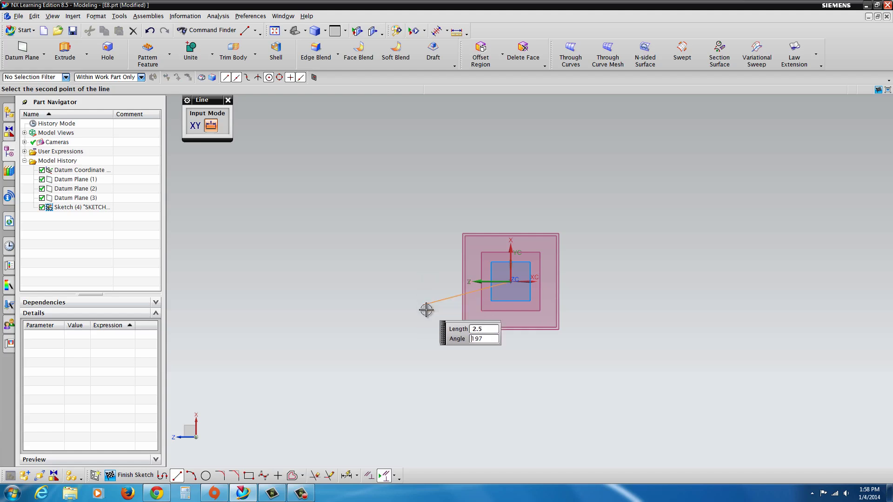
pyautogui.press('Tab')
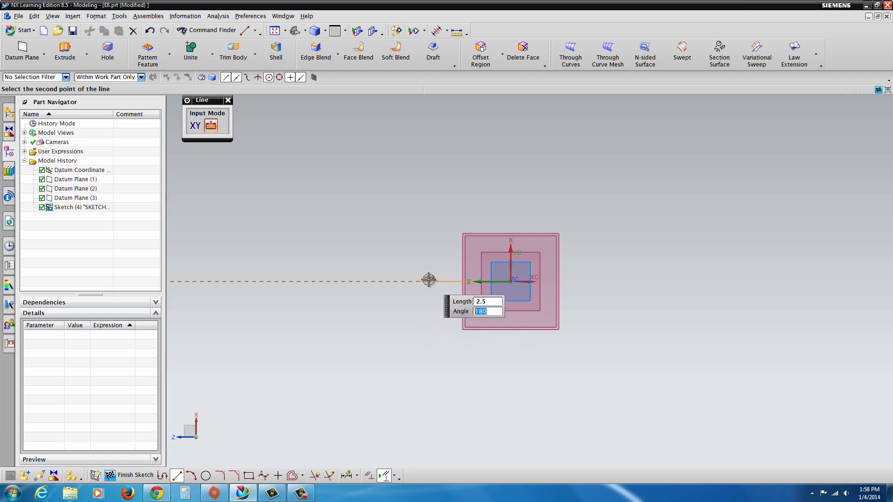
pyautogui.press('Return')
# Draw a vertical line downward from the sketch origin, 2 in long at 270°.
pyautogui.click(512, 282)
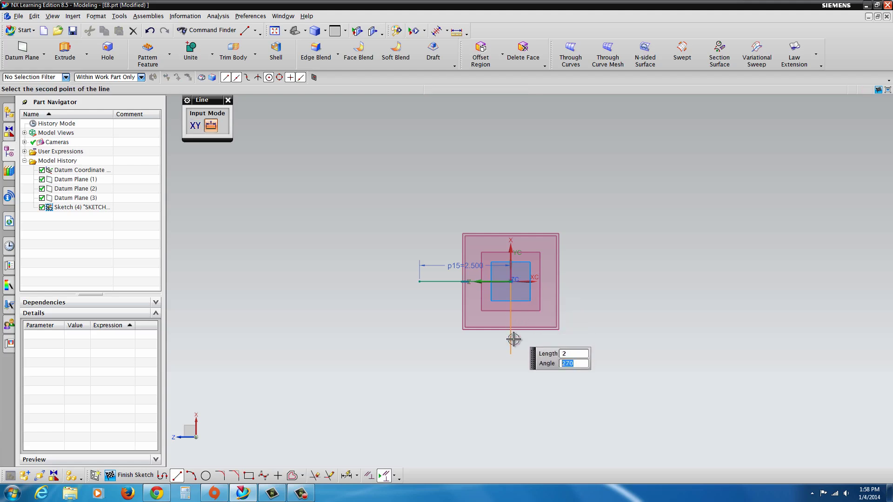
pyautogui.press('Return')
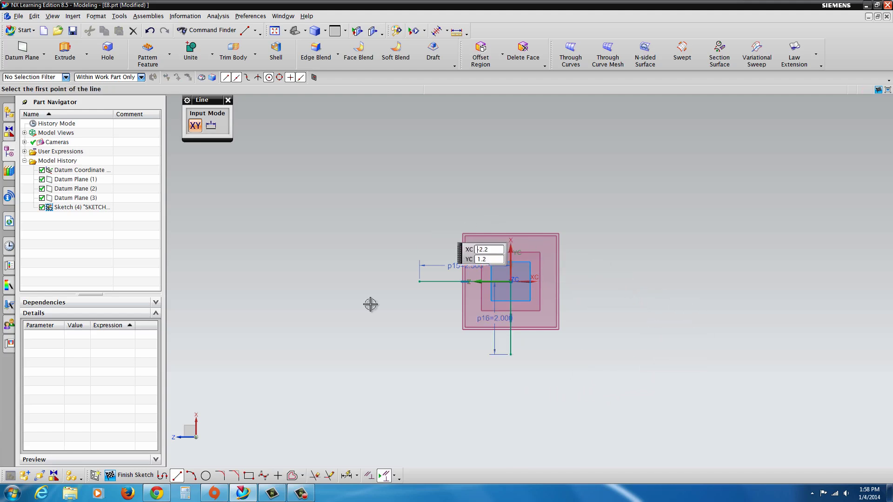
# Draw a degree 3 through-points Studio Spline from the horizontal line's free endpoint through two intermediate points to the vertical line's lower endpoint.
pyautogui.click(264, 476)
pyautogui.scroll(3, 435, 306)
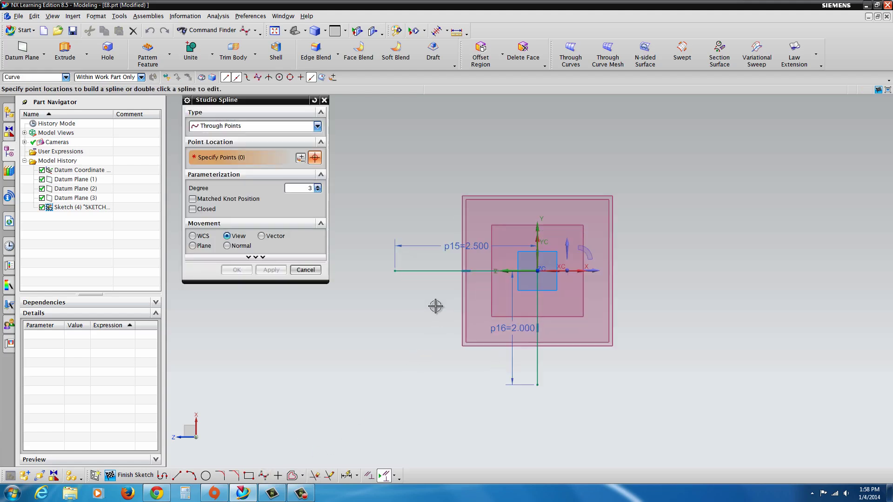
pyautogui.scroll(1, 436, 306)
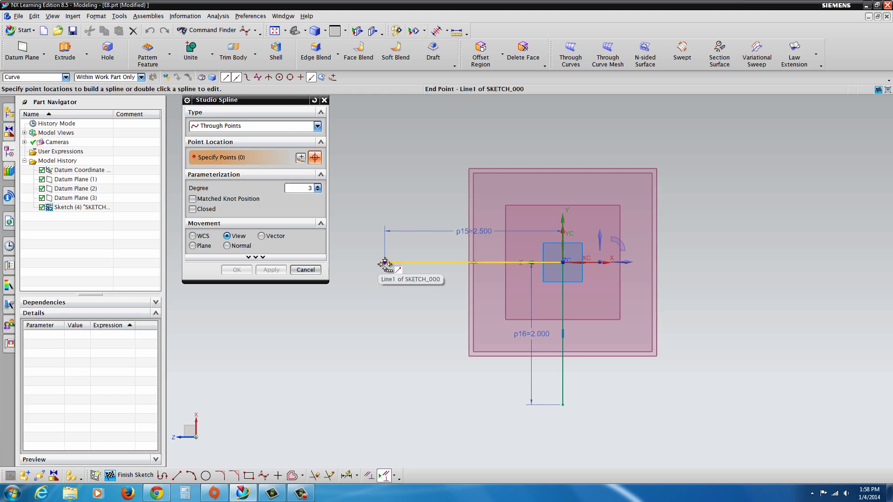
pyautogui.click(385, 264)
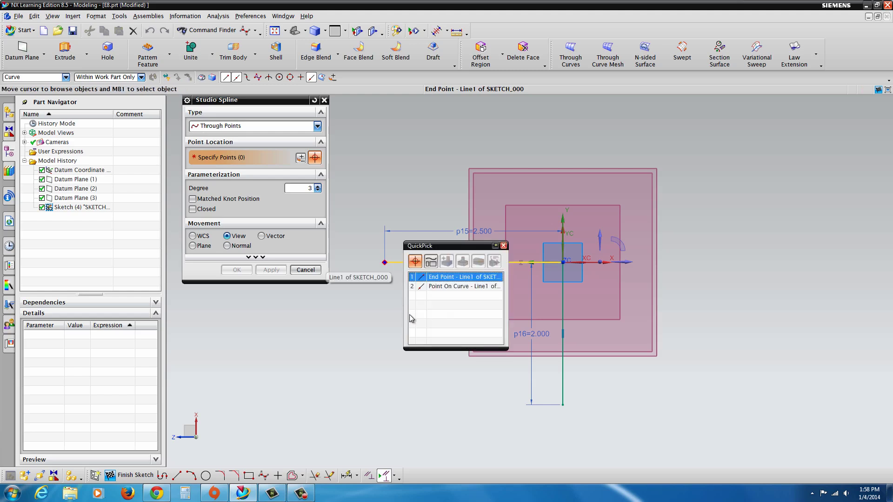
pyautogui.click(449, 281)
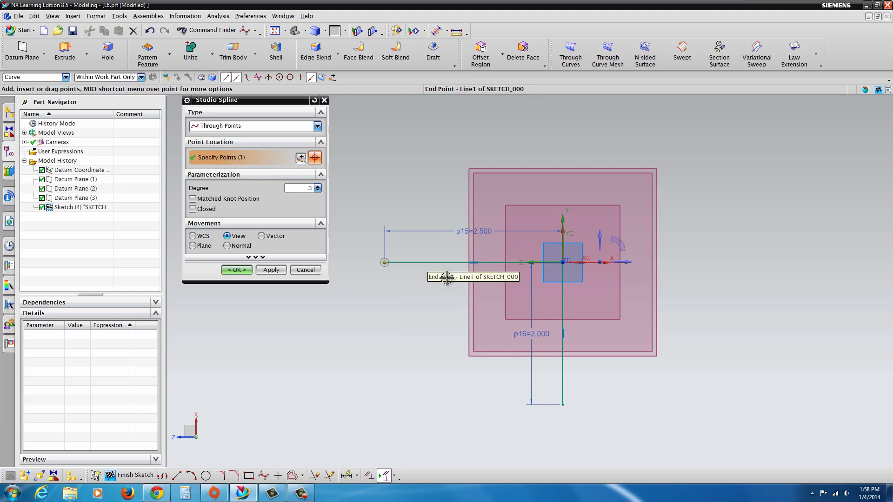
pyautogui.click(438, 334)
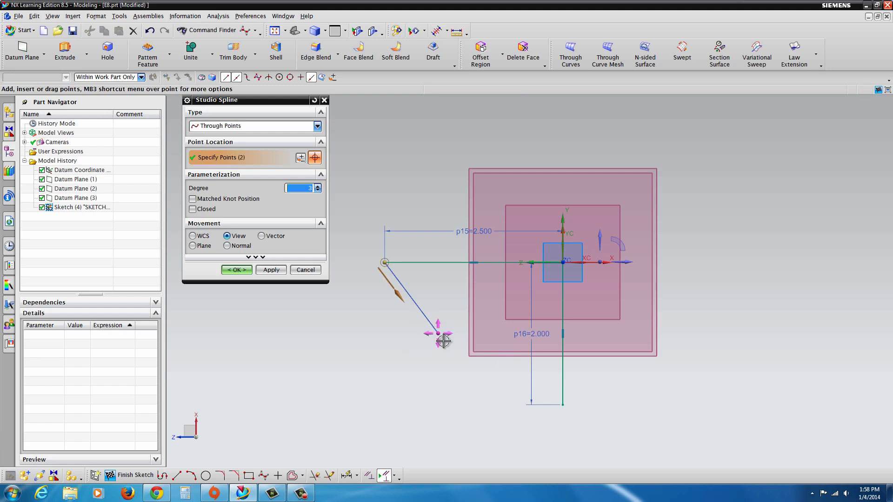
pyautogui.click(482, 356)
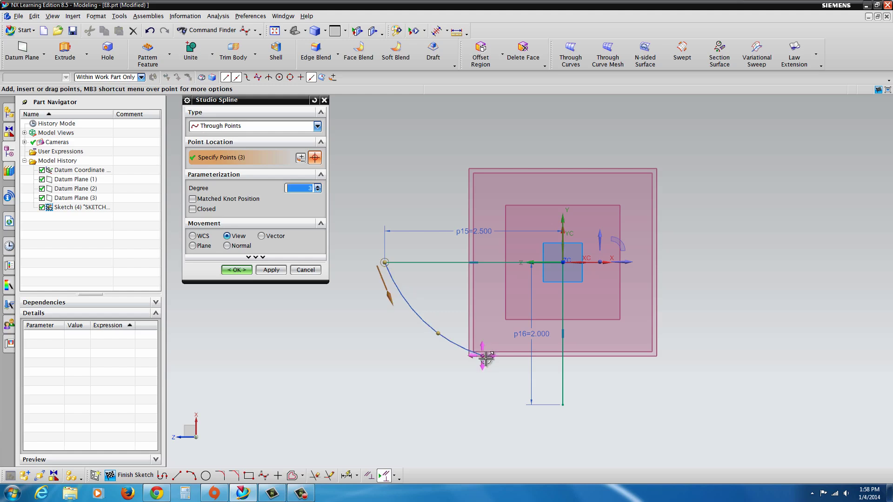
pyautogui.click(562, 405)
pyautogui.click(609, 399)
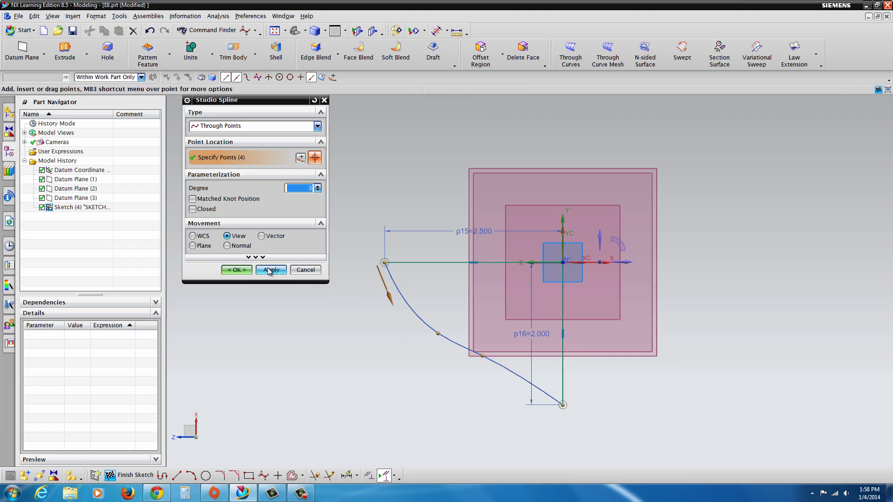
pyautogui.click(238, 271)
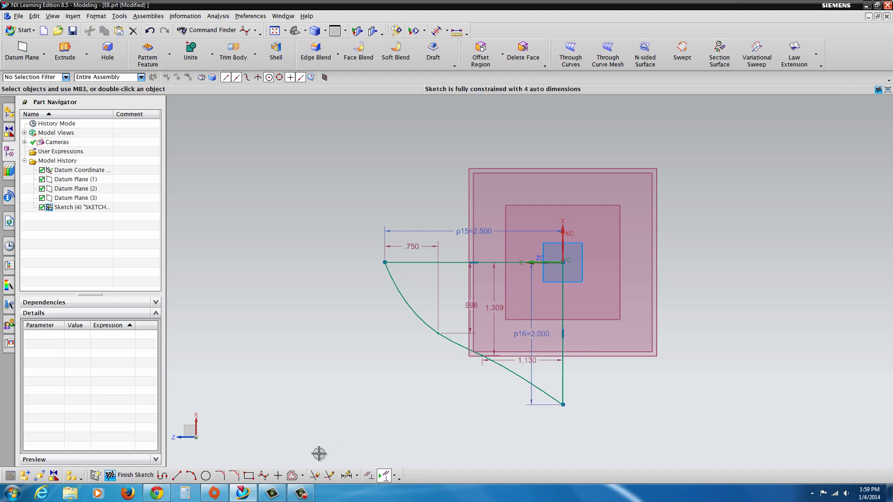
# Check the manual's Sketch 1 dimensions and move the horizontal line's length dimension and the lower spline point's horizontal dimension below the profile.
pyautogui.click(149, 497)
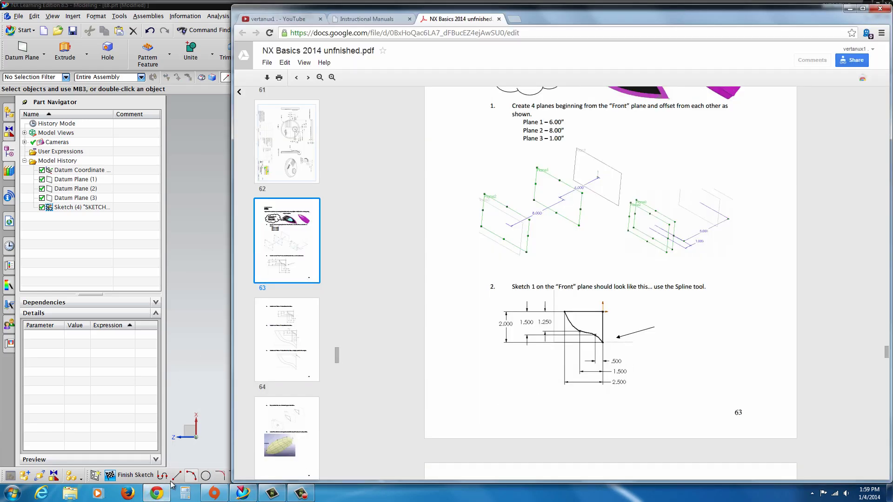
pyautogui.moveTo(160, 496)
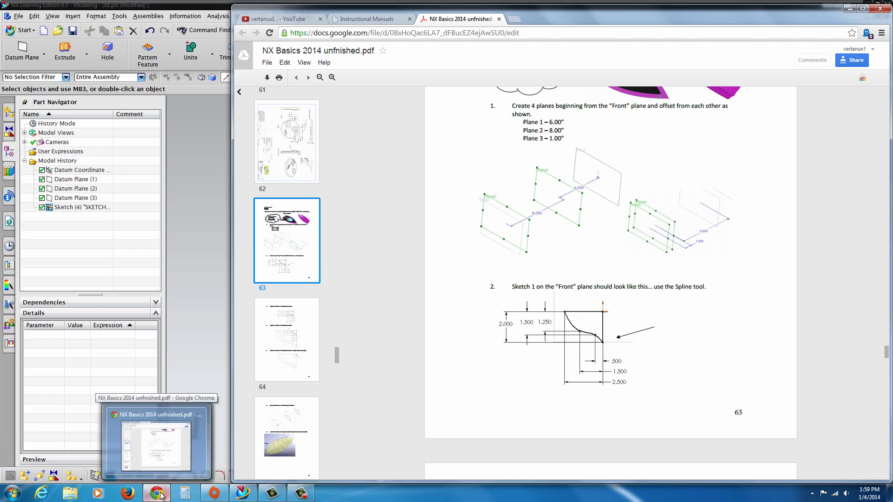
pyautogui.click(160, 496)
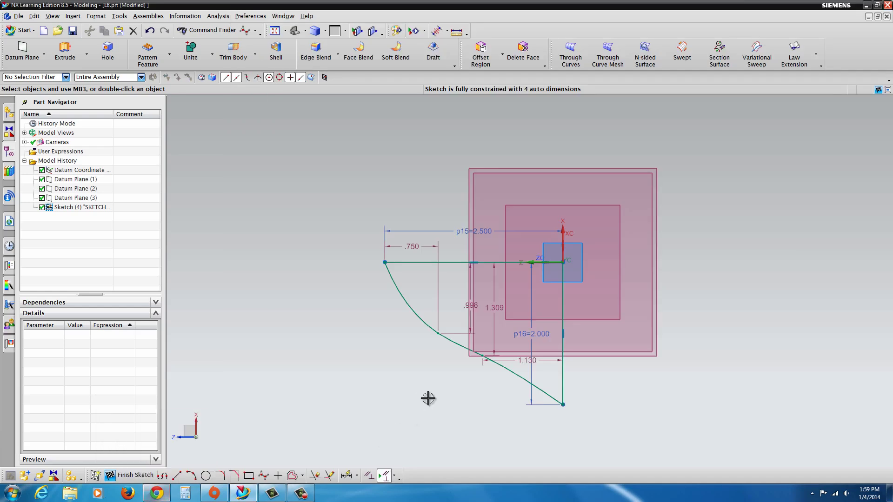
pyautogui.moveTo(479, 232); pyautogui.dragTo(478, 466)
pyautogui.moveTo(530, 359); pyautogui.dragTo(530, 441)
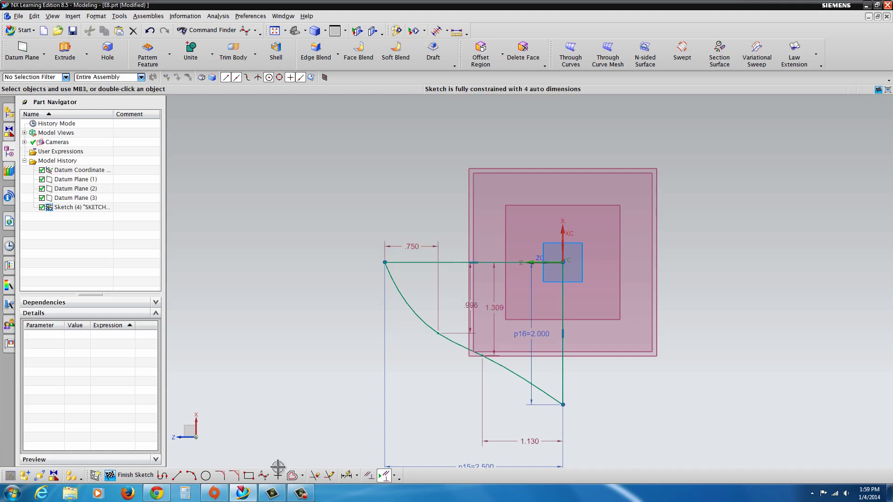
# Dimension the horizontal distance from the upper intermediate spline point to the vertical line and set it to 1.5 in.
pyautogui.click(347, 474)
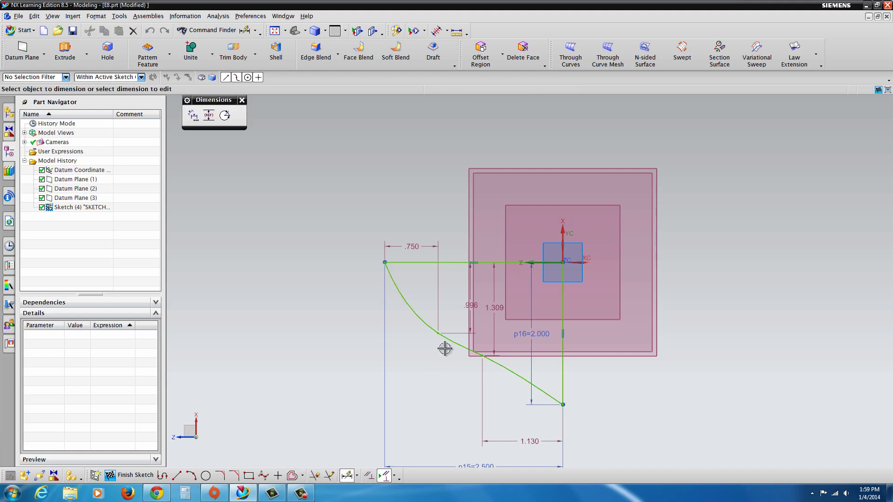
pyautogui.click(438, 334)
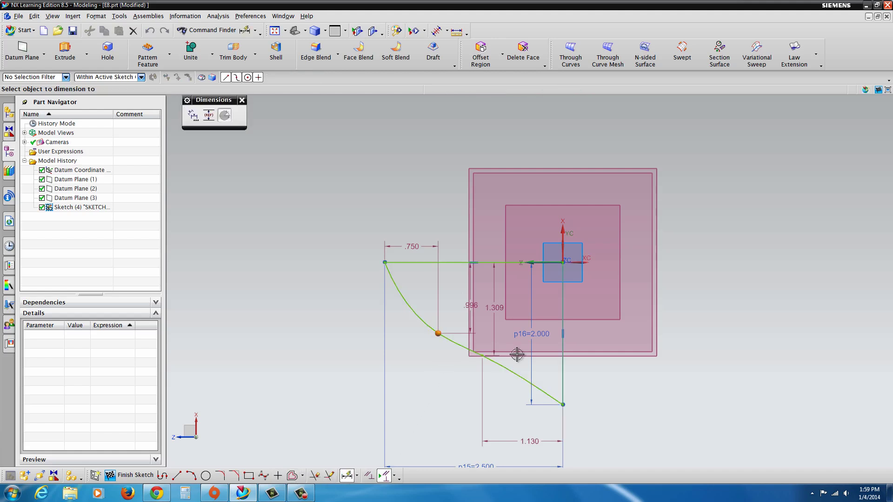
pyautogui.click(562, 352)
pyautogui.click(496, 453)
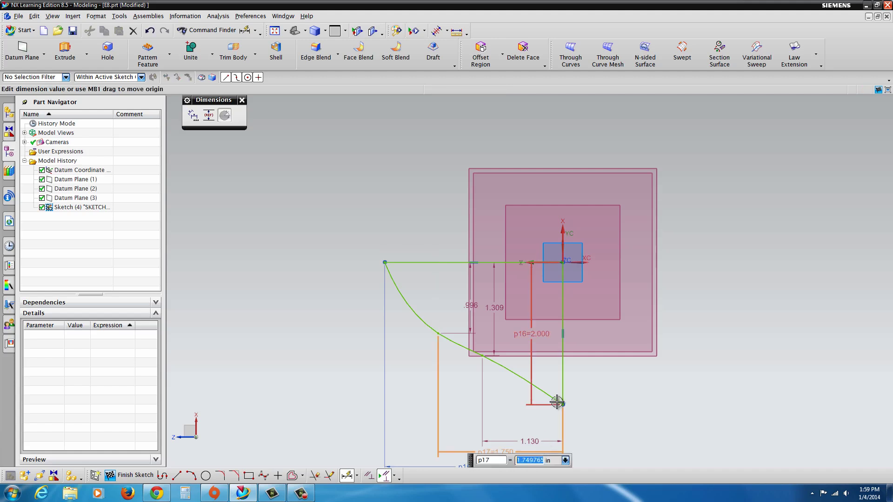
pyautogui.scroll(-2, 560, 402)
pyautogui.scroll(1, 552, 420)
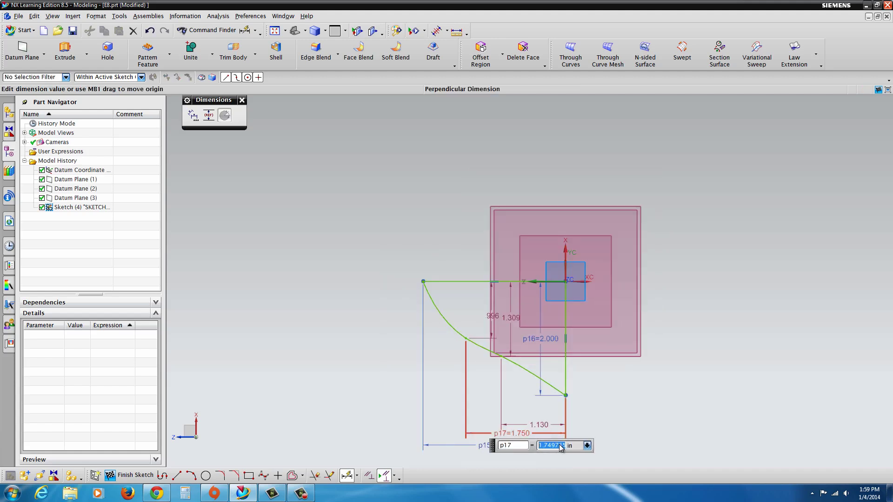
pyautogui.press('Return')
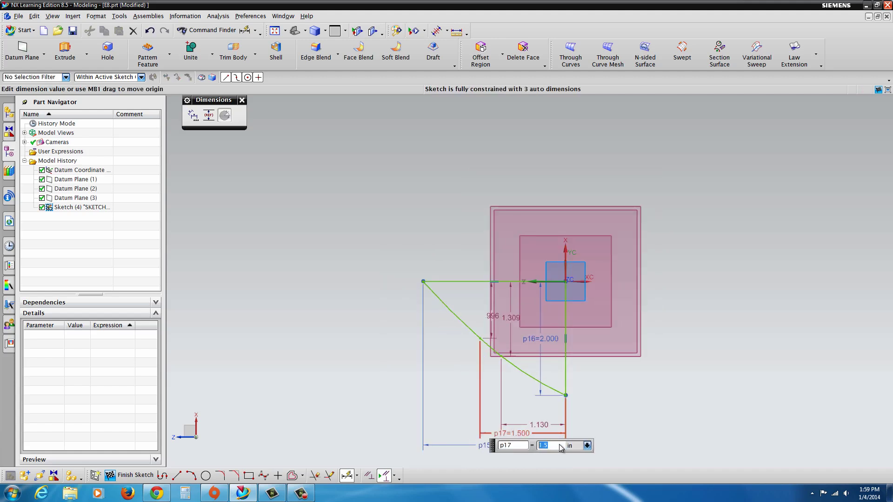
# Set the horizontal distance from the lower intermediate spline point to the vertical line to 0.5 in.
pyautogui.click(549, 425)
pyautogui.click(556, 425)
pyautogui.write('.')
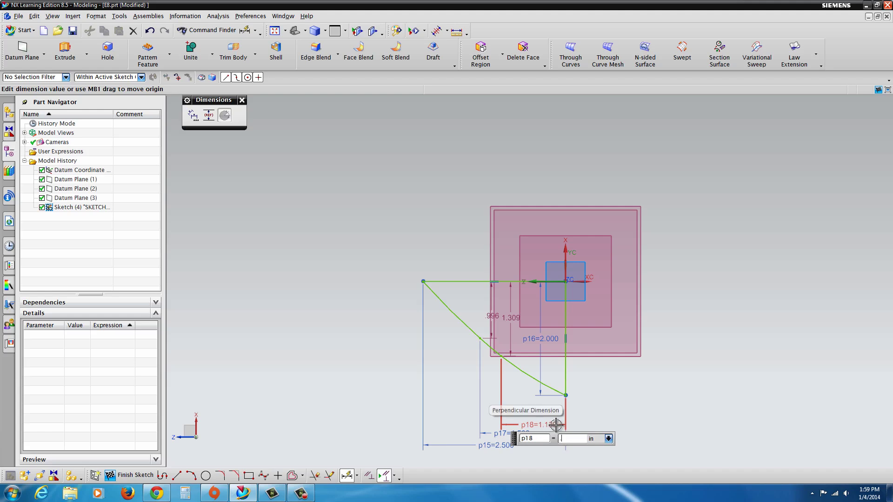
pyautogui.write('5')
pyautogui.press('Return')
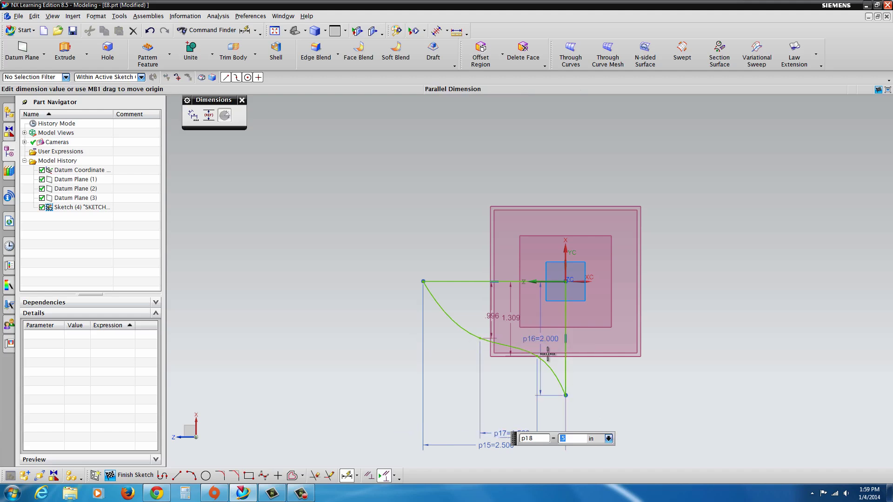
# Move the three vertical dimensions outside the profile, beyond the spline's outer end, and convert both automatic spline-point dimensions to driving ones.
pyautogui.moveTo(543, 339); pyautogui.dragTo(325, 332)
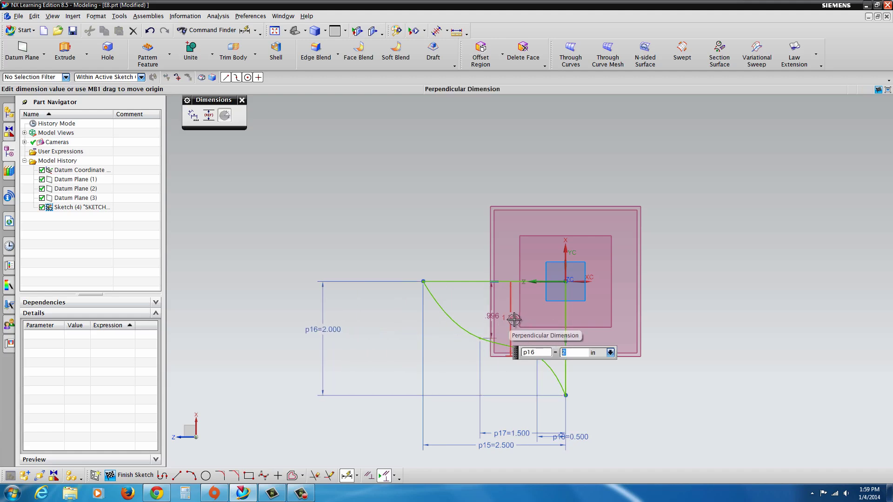
pyautogui.moveTo(394, 316)
pyautogui.mouseDown()
pyautogui.moveTo(483, 319)
pyautogui.moveTo(358, 319)
pyautogui.mouseUp()
pyautogui.click(518, 319)
pyautogui.click(499, 315)
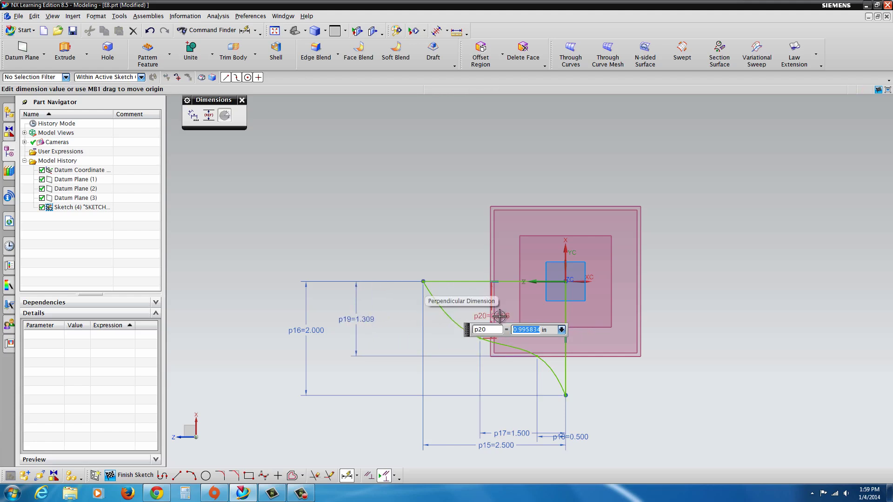
pyautogui.moveTo(498, 315); pyautogui.dragTo(408, 318)
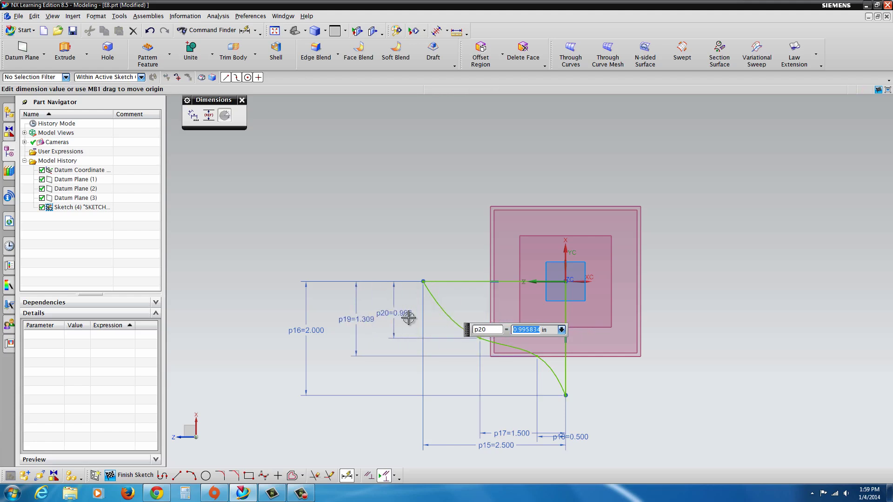
# Following the manual, set the vertical depths of the intermediate spline points to 1.5 in for the lower one and 1.25 in for the upper one.
pyautogui.click(157, 493)
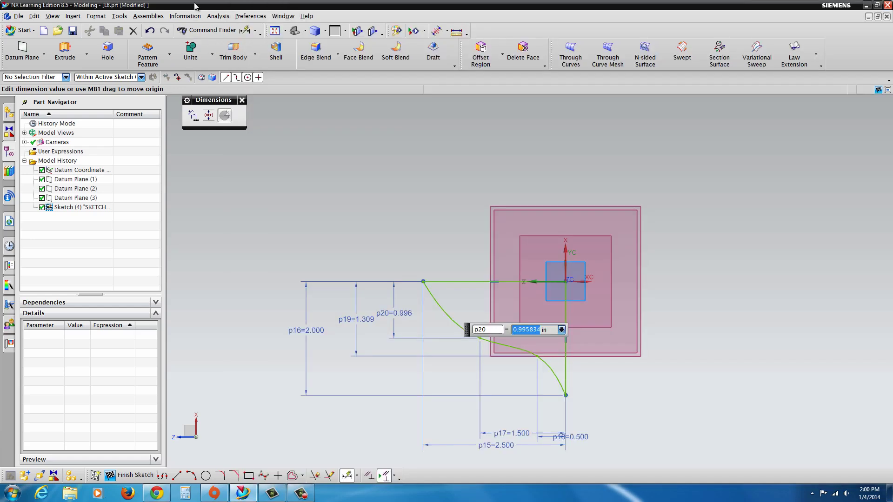
pyautogui.click(197, 7)
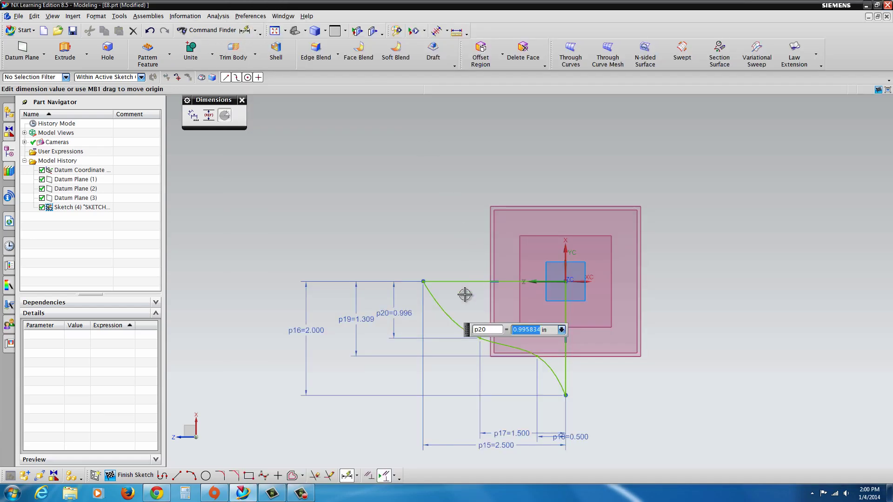
pyautogui.doubleClick(356, 319)
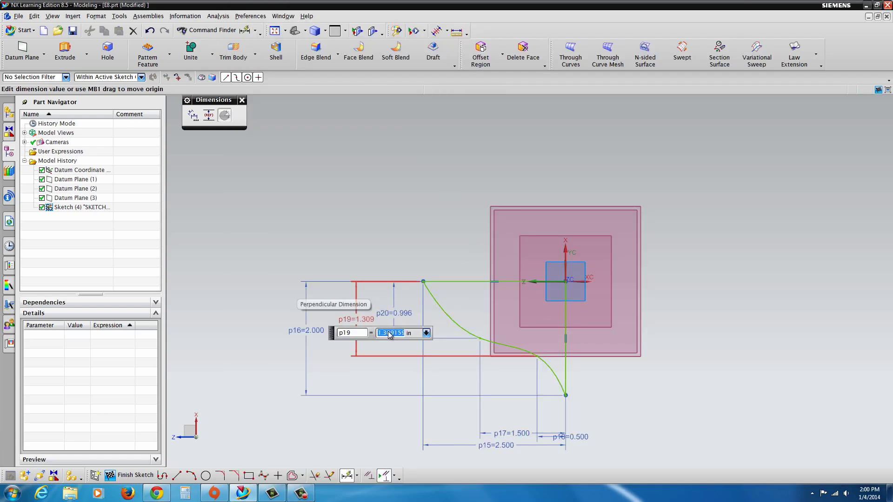
pyautogui.write('1.5')
pyautogui.press('Return')
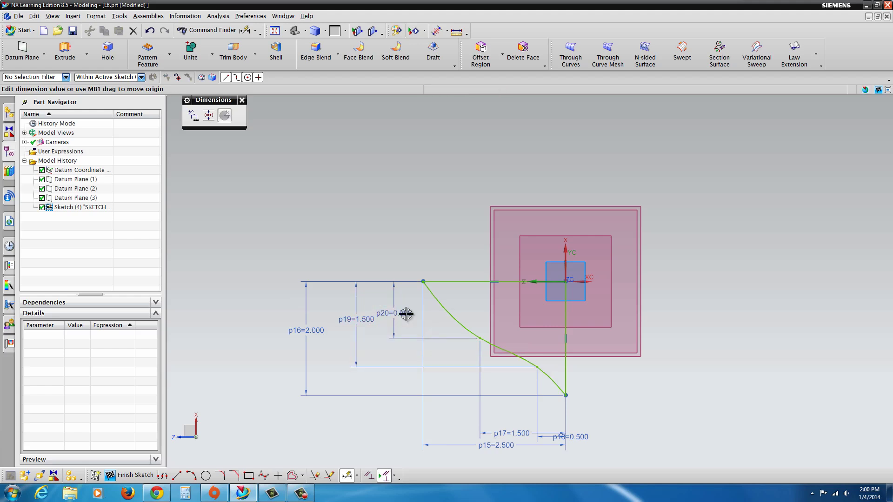
pyautogui.doubleClick(406, 314)
pyautogui.write('1.25')
pyautogui.press('Return')
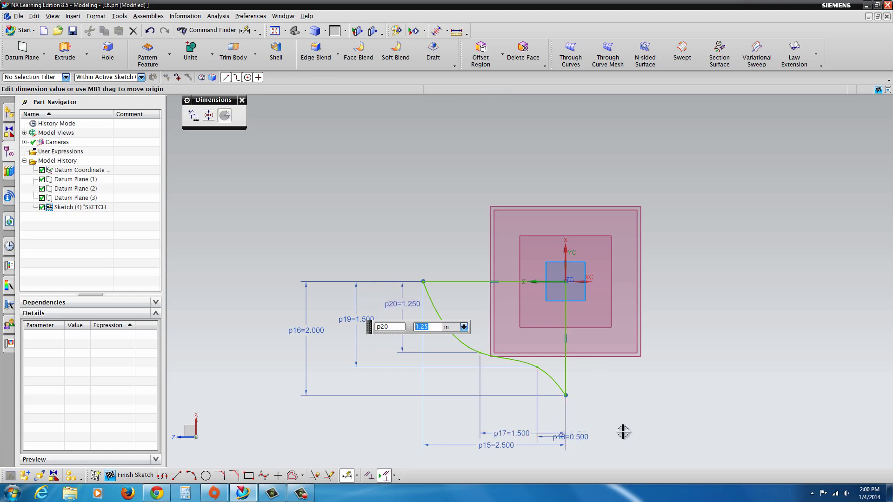
# Rearrange the 1.5 in and 0.5 in horizontal dimensions below the profile so that their labels do not overlap.
pyautogui.doubleClick(581, 438)
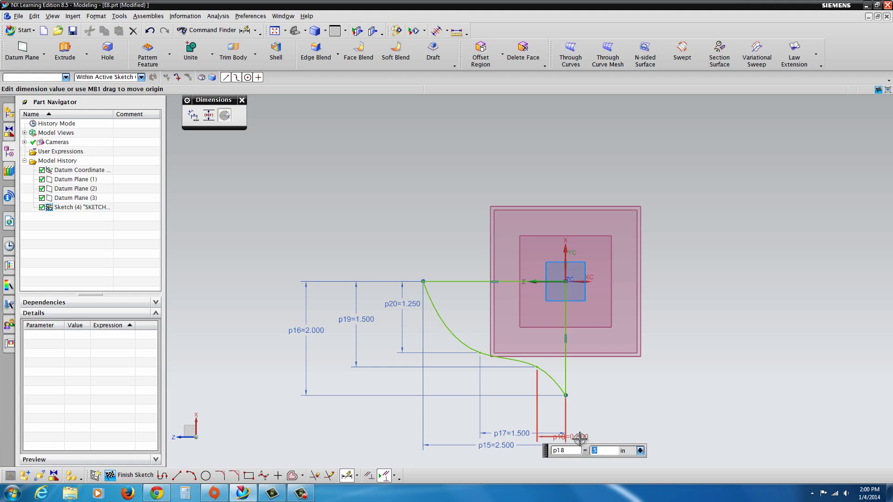
pyautogui.doubleClick(509, 433)
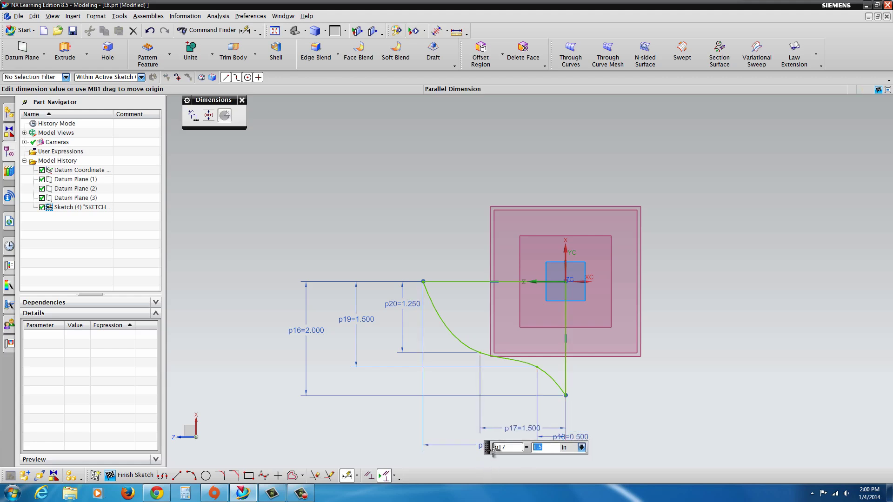
pyautogui.doubleClick(581, 437)
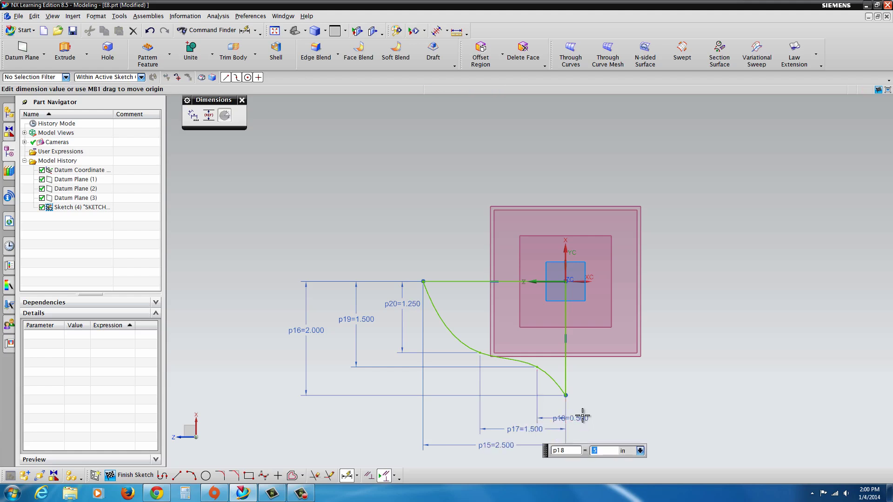
pyautogui.moveTo(582, 417); pyautogui.dragTo(616, 413)
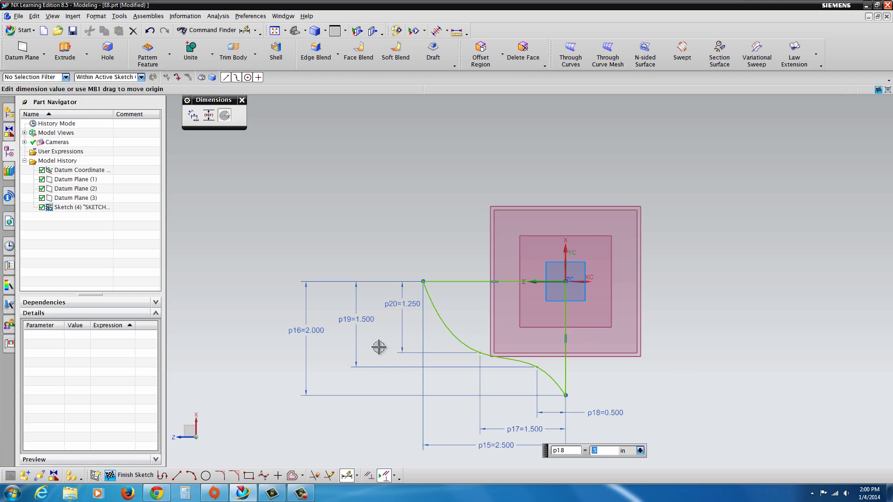
# Mirror the closed half-profile, including the spline and both lines, about the sketch's vertical axis.
pyautogui.click(302, 476)
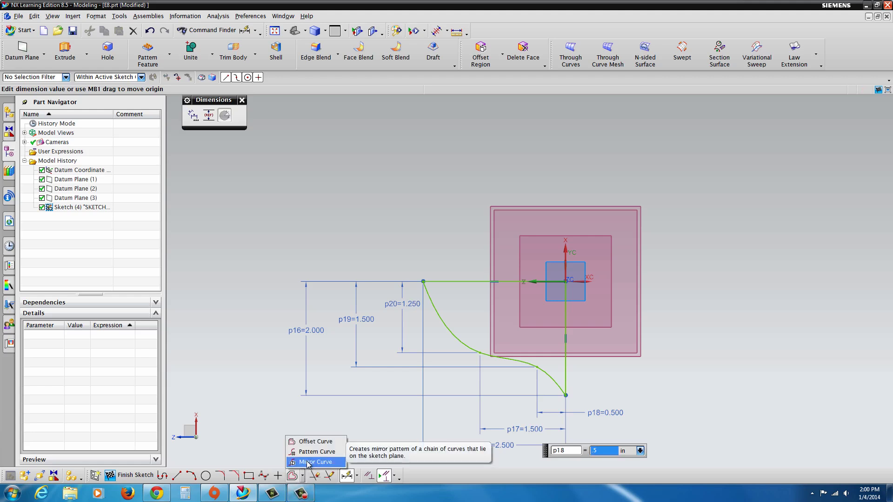
pyautogui.click(307, 462)
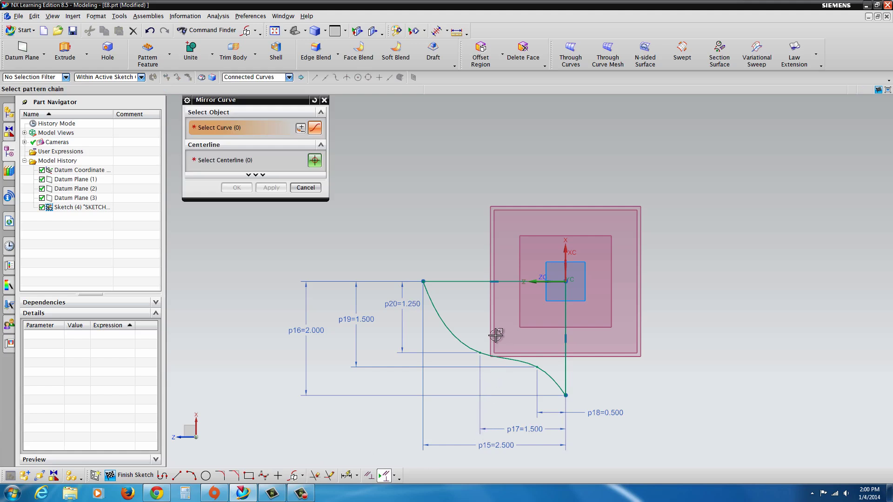
pyautogui.click(454, 338)
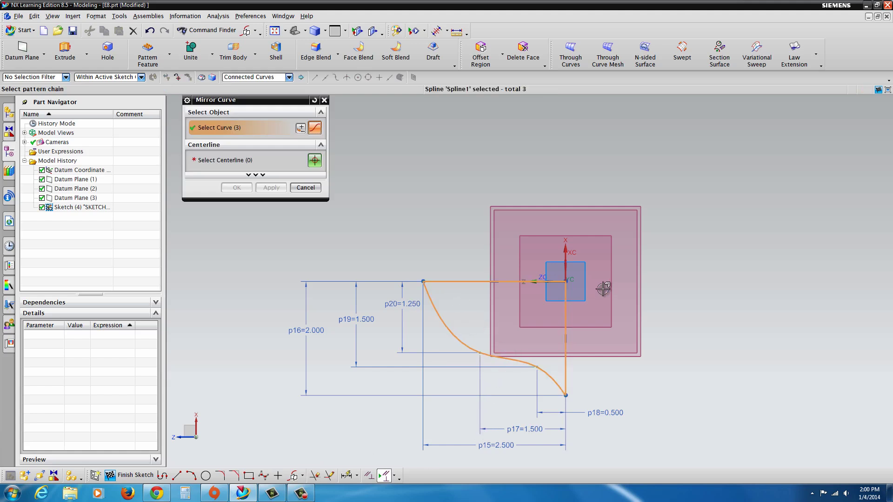
pyautogui.click(315, 162)
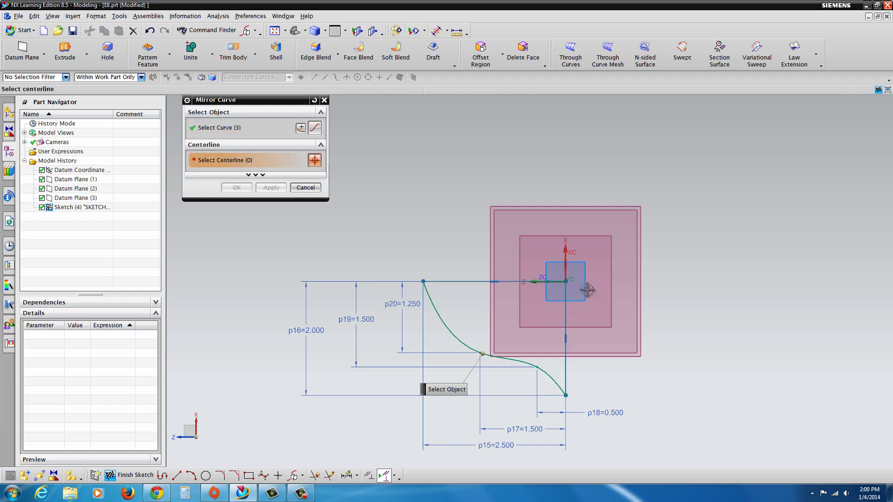
pyautogui.click(565, 269)
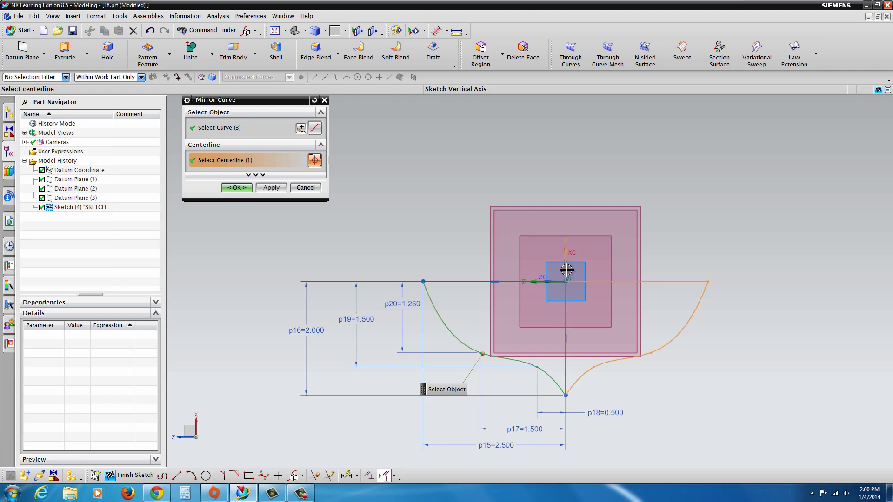
pyautogui.click(238, 187)
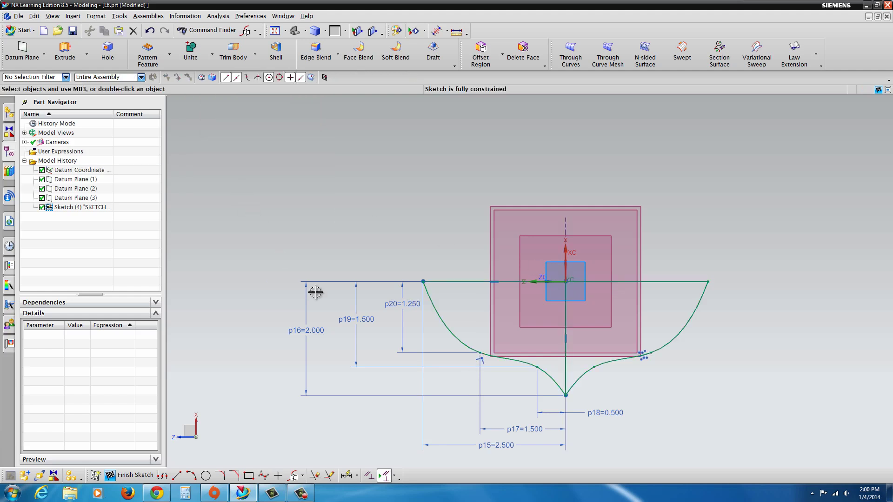
# Convert one of the two overlapping vertical centre lines (Line2) to a reference line.
pyautogui.click(566, 319)
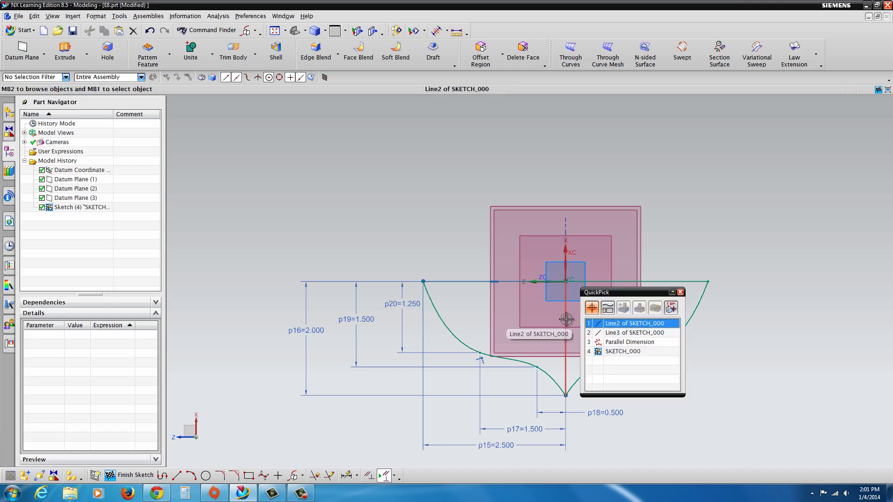
pyautogui.rightClick(565, 319)
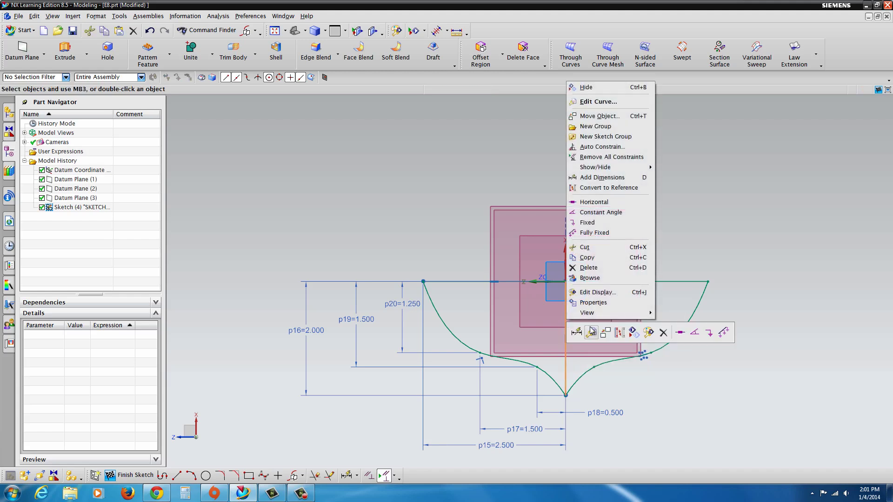
pyautogui.click(618, 334)
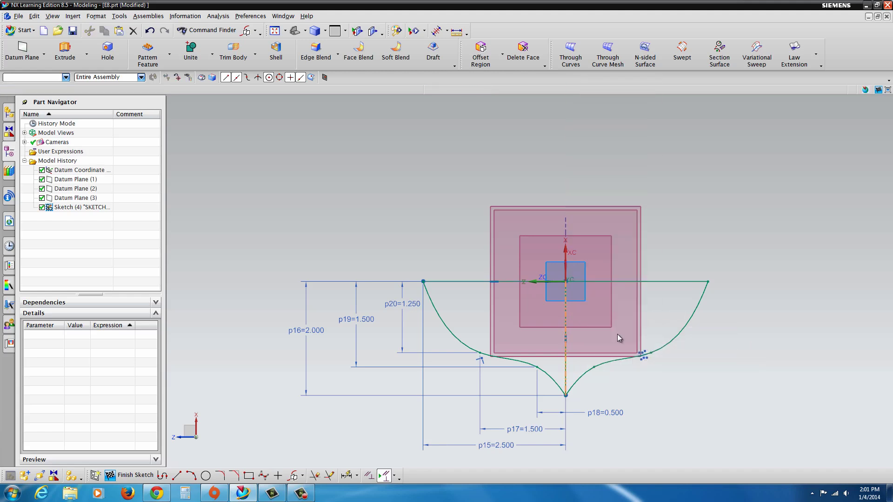
# Try deleting the vertical line along the profile's centre and move the 2.5 in width dimension closer to the profile.
pyautogui.click(565, 318)
pyautogui.press('Delete')
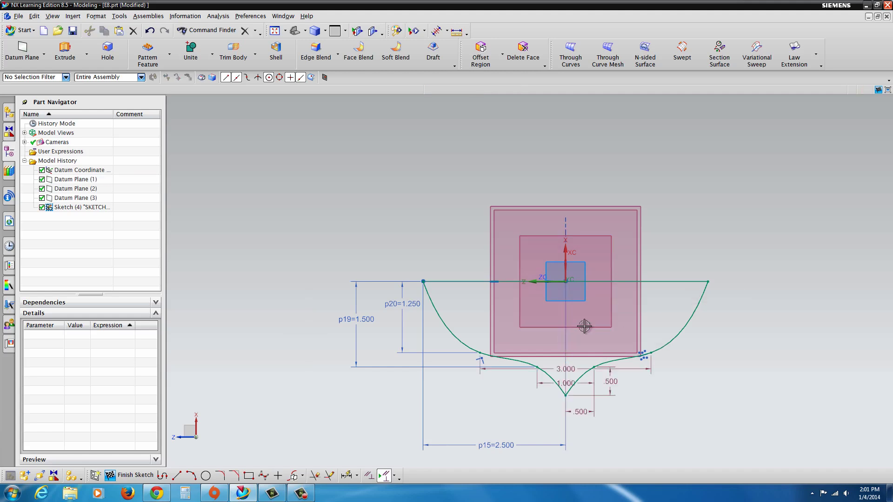
pyautogui.click(565, 321)
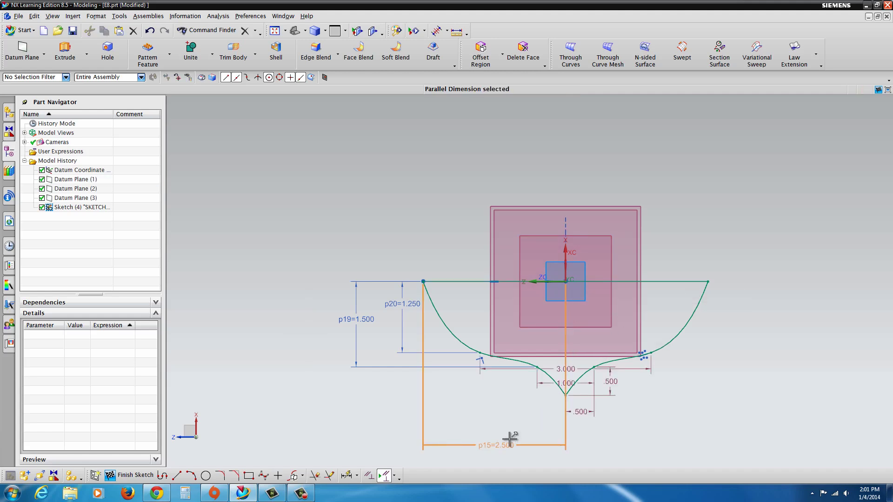
pyautogui.moveTo(498, 442)
pyautogui.mouseDown()
pyautogui.moveTo(504, 234)
pyautogui.moveTo(512, 425)
pyautogui.mouseUp()
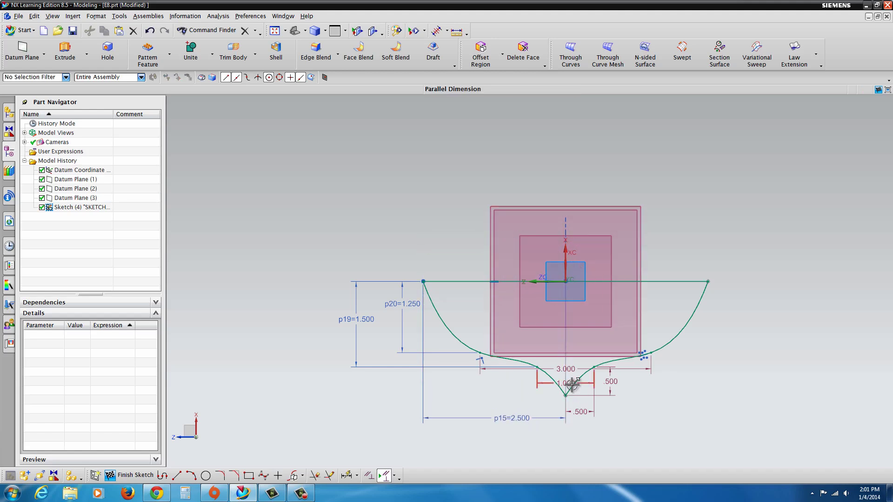
# Undo the dimension move and the deletion of the vertical centre line.
pyautogui.click(149, 31)
pyautogui.click(149, 31)
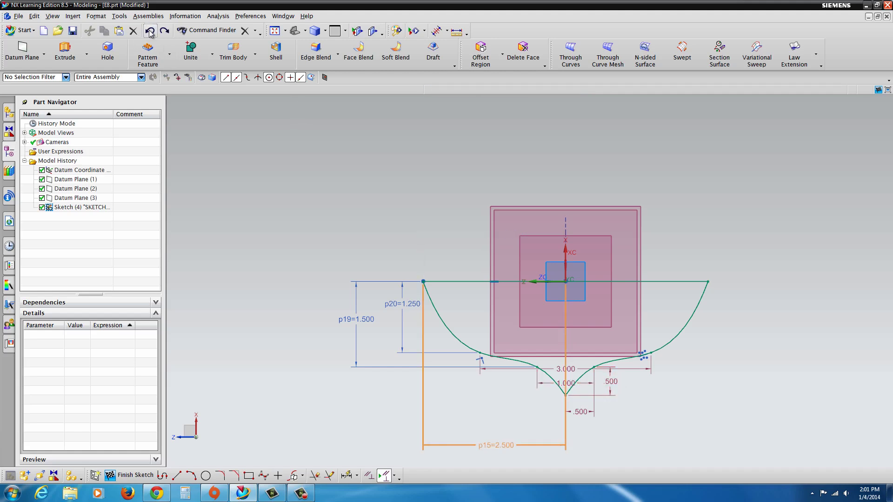
pyautogui.click(149, 31)
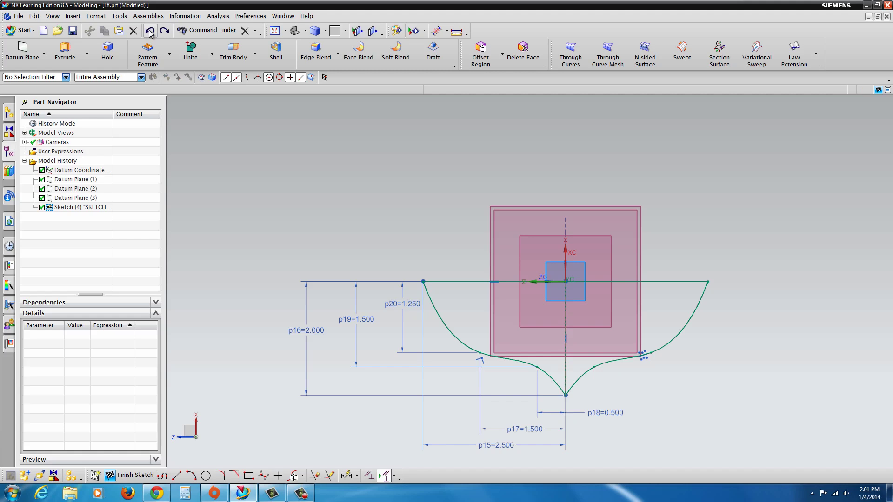
# Convert the remaining solid vertical centre line (Line3) to a reference line.
pyautogui.click(564, 321)
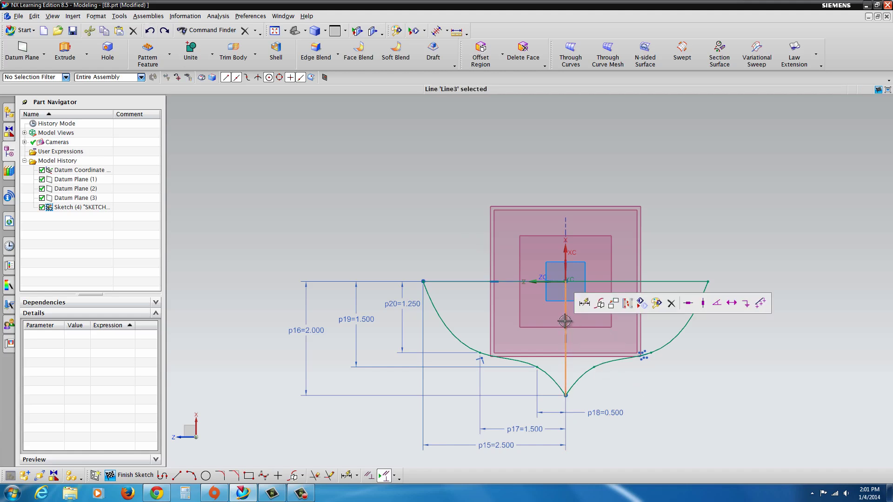
pyautogui.click(627, 303)
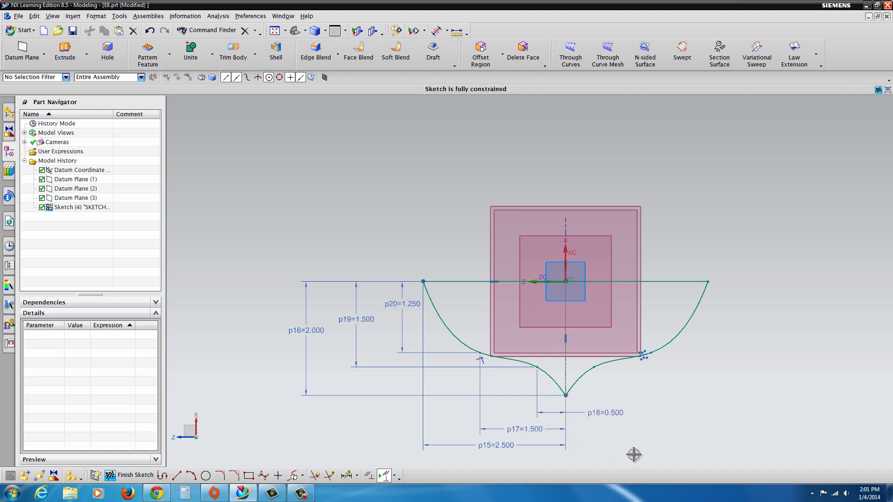
pyautogui.click(301, 493)
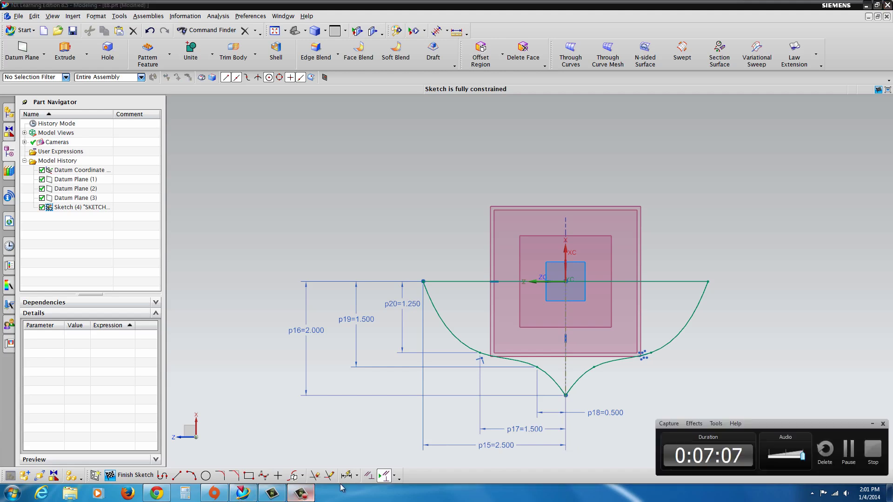
pyautogui.click(844, 449)
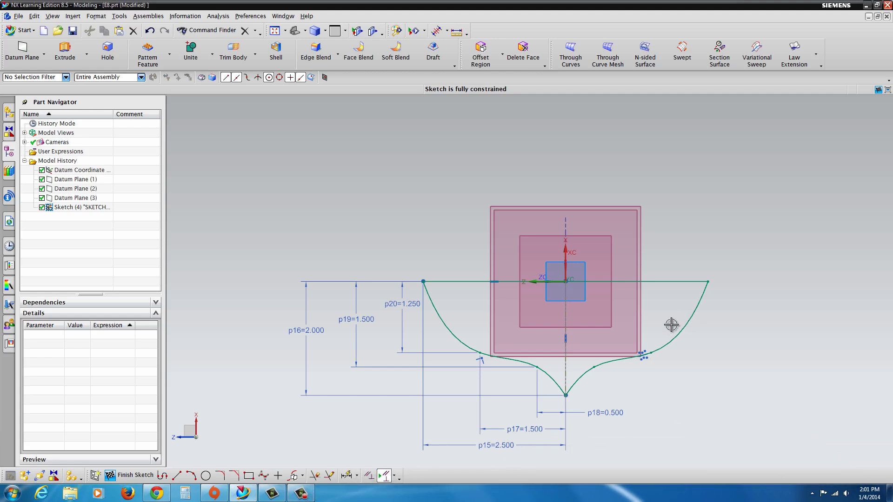
# Finish the first section sketch and return to the 3D model.
pyautogui.scroll(-2, 671, 324)
pyautogui.moveTo(648, 319); pyautogui.dragTo(619, 342, button='middle')
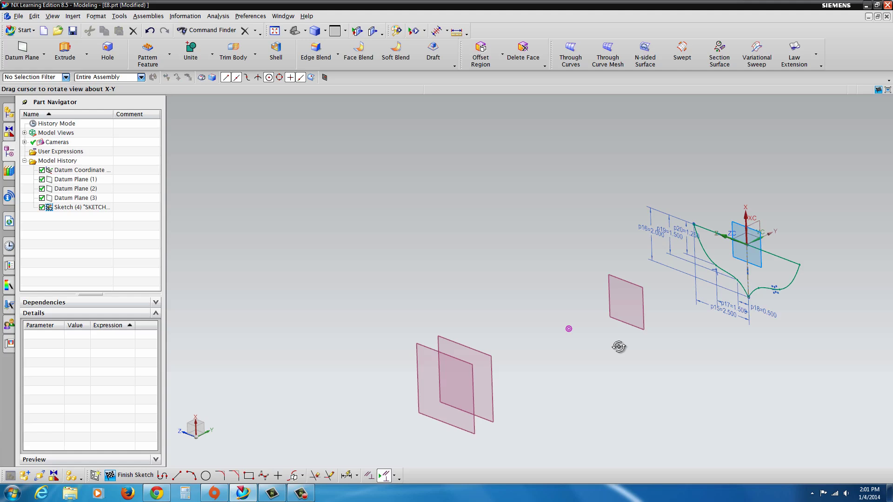
pyautogui.click(116, 475)
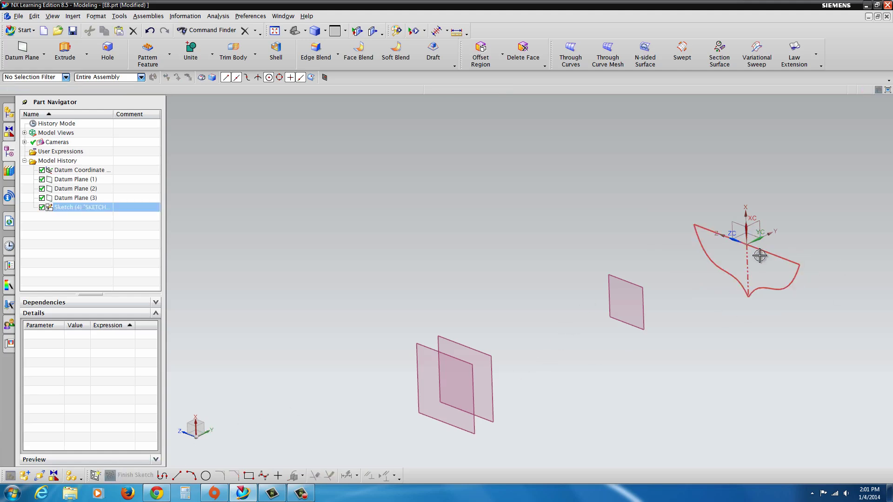
# Create a new sketch on Datum Plane (1) with the plane direction reversed and a vertical orientation reference.
pyautogui.scroll(1, 737, 304)
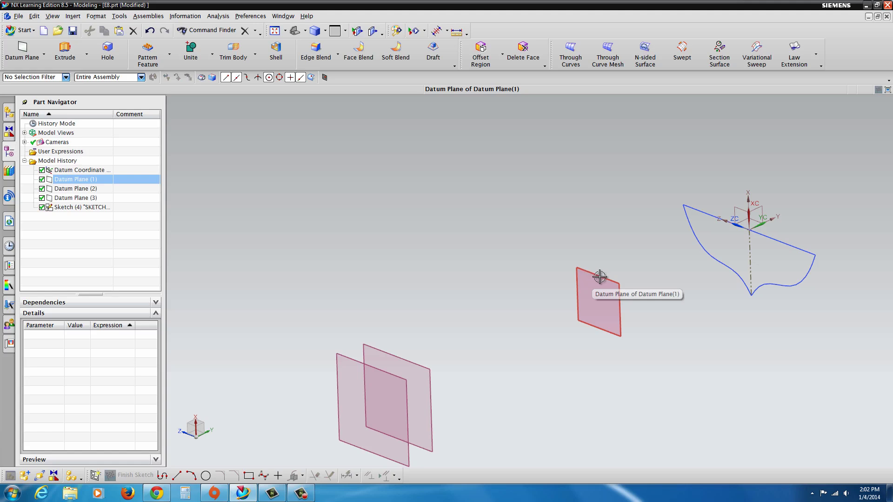
pyautogui.click(600, 276)
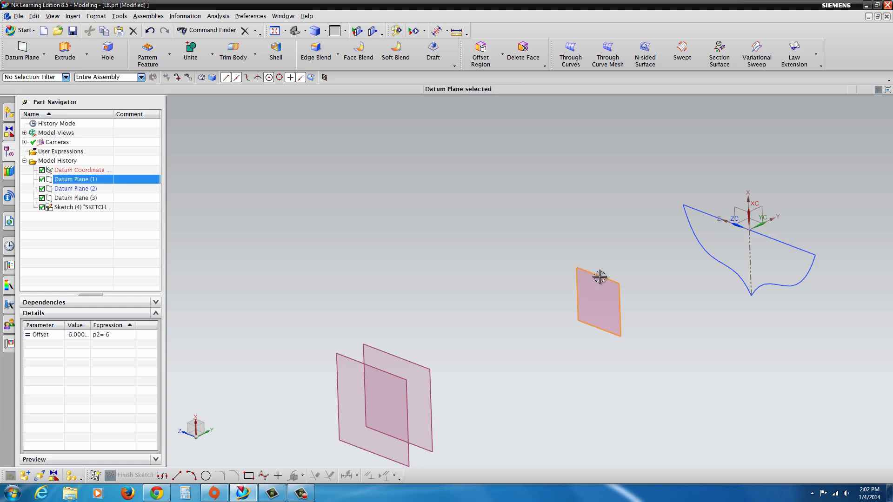
pyautogui.click(95, 474)
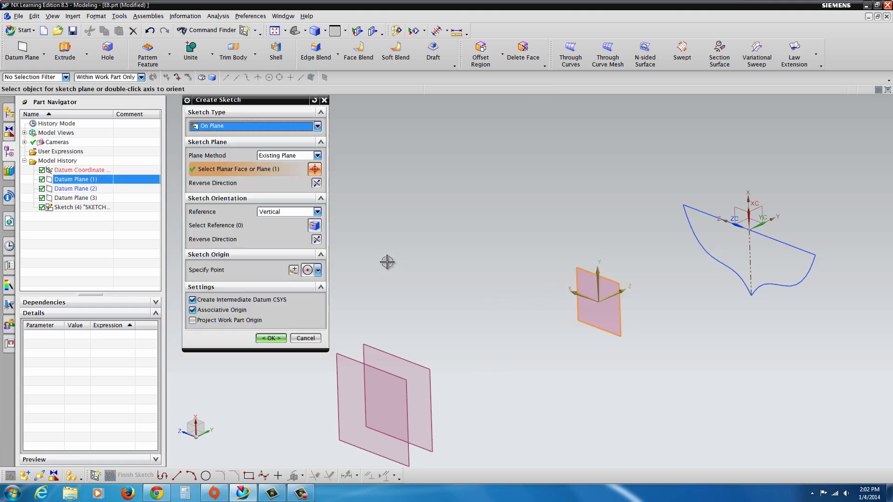
pyautogui.click(316, 184)
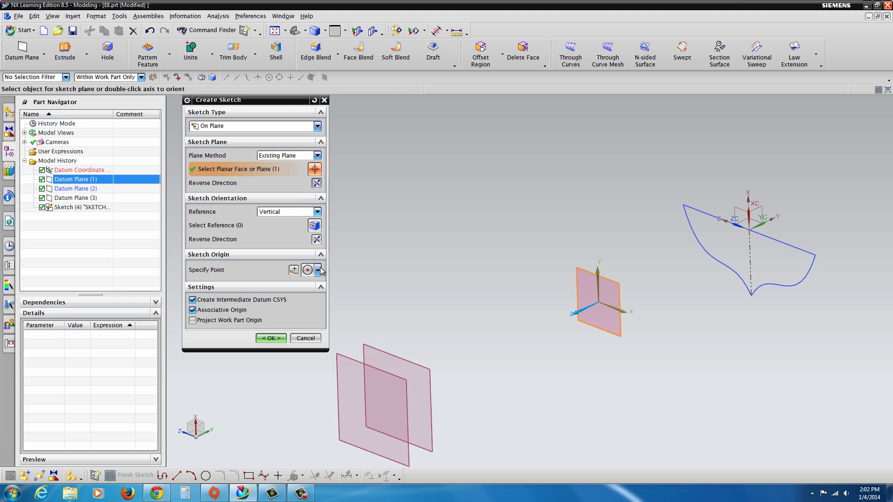
pyautogui.click(271, 338)
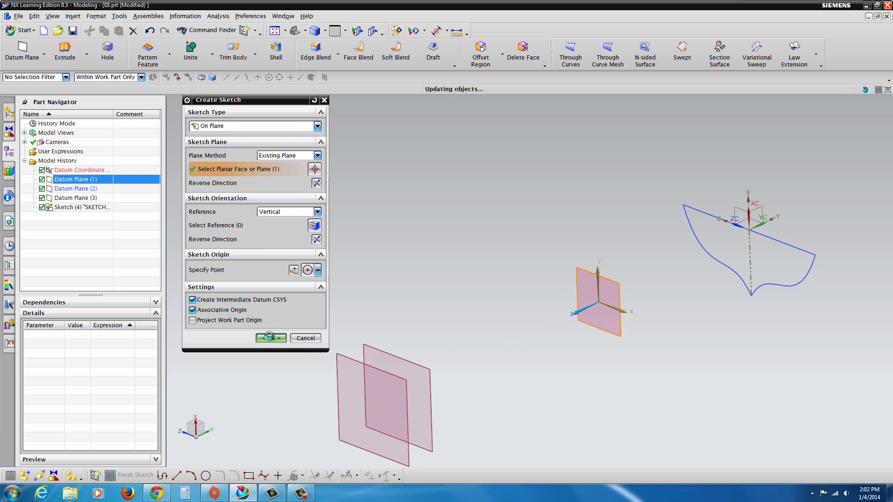
# Place a sketch point at the origin of the new sketch on Datum Plane (1).
pyautogui.scroll(2, 528, 282)
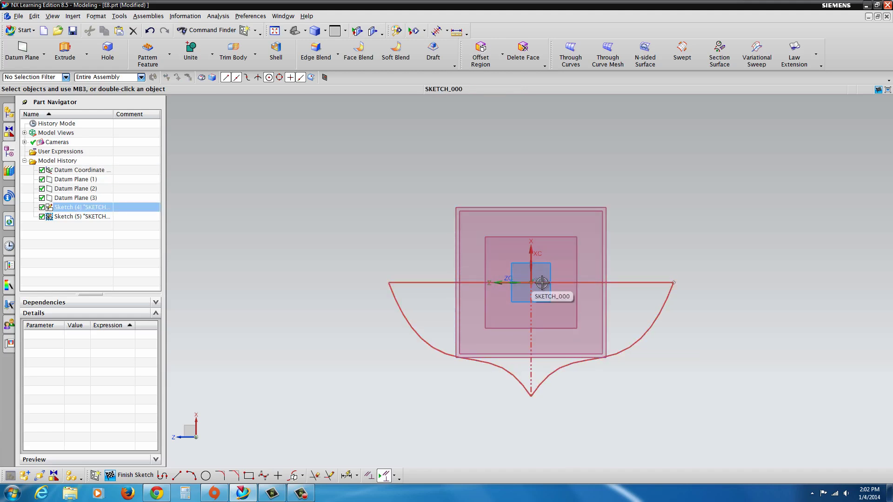
pyautogui.click(294, 475)
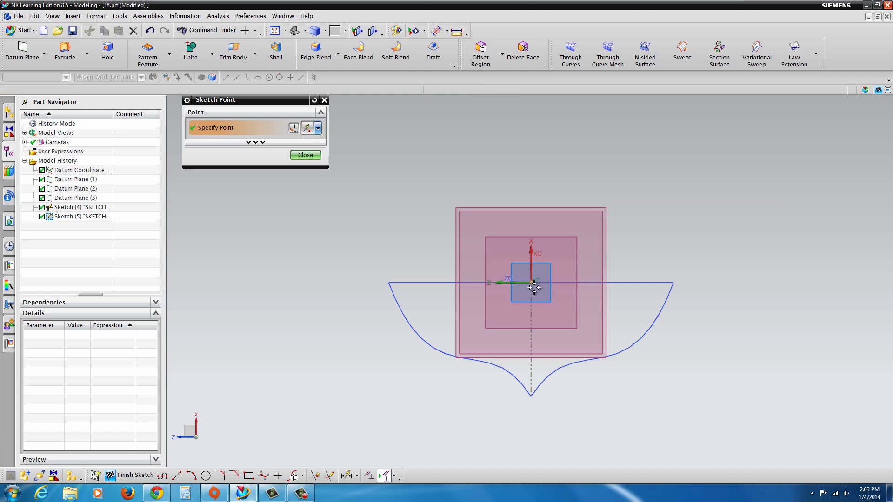
pyautogui.scroll(-2, 560, 264)
pyautogui.moveTo(560, 264); pyautogui.dragTo(381, 181, button='middle')
pyautogui.click(305, 154)
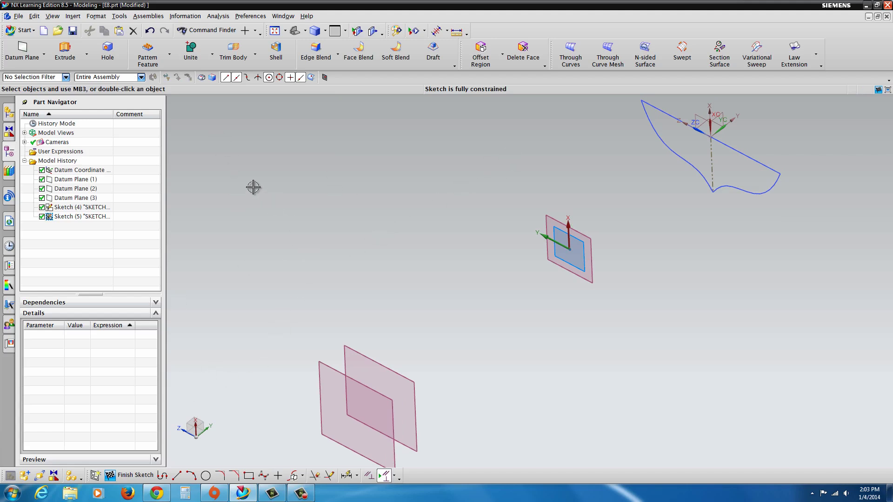
# Copy the first section sketch and paste it at the new sketch's origin on Datum Plane (1), with expression mapping set to Create New.
pyautogui.click(65, 209)
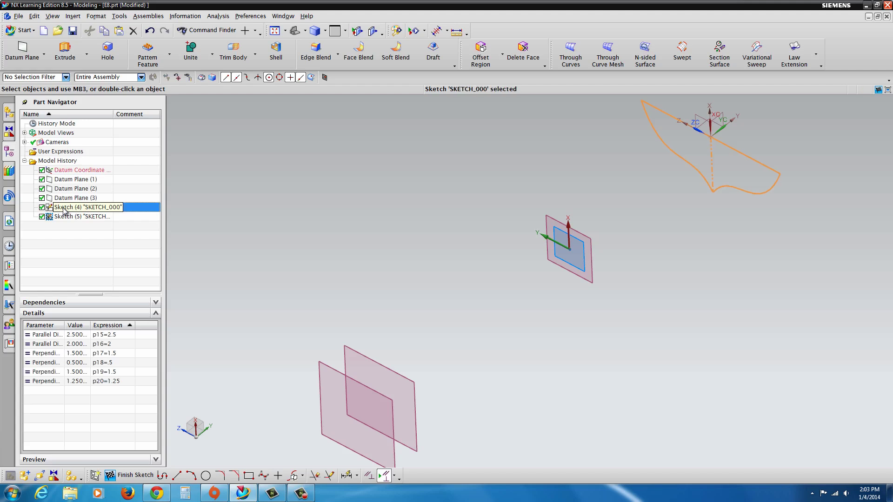
pyautogui.click(104, 31)
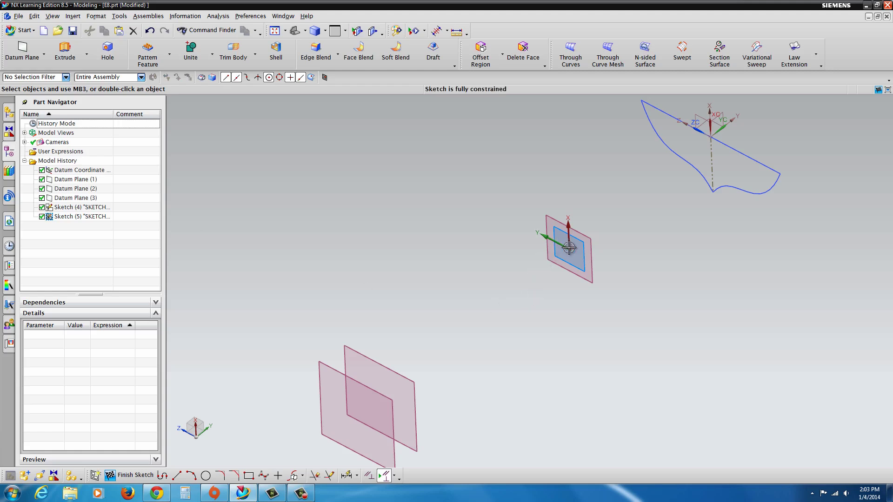
pyautogui.hotkey('ctrl', 'v')
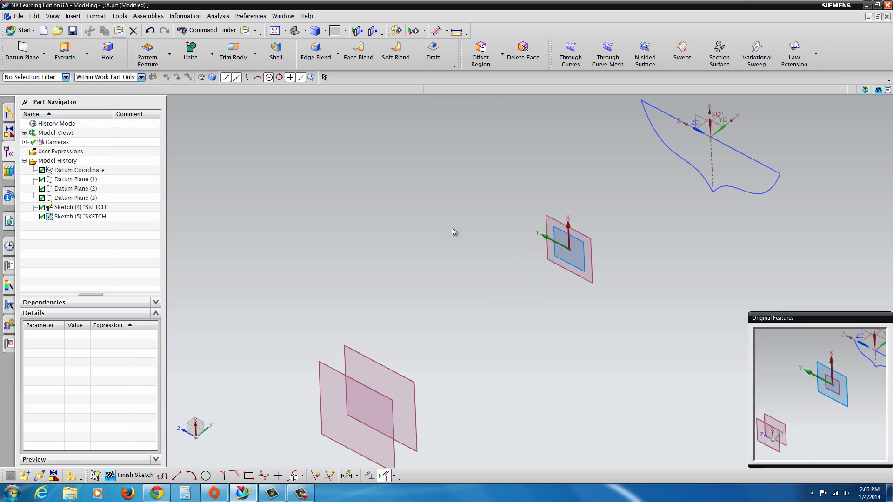
pyautogui.click(569, 251)
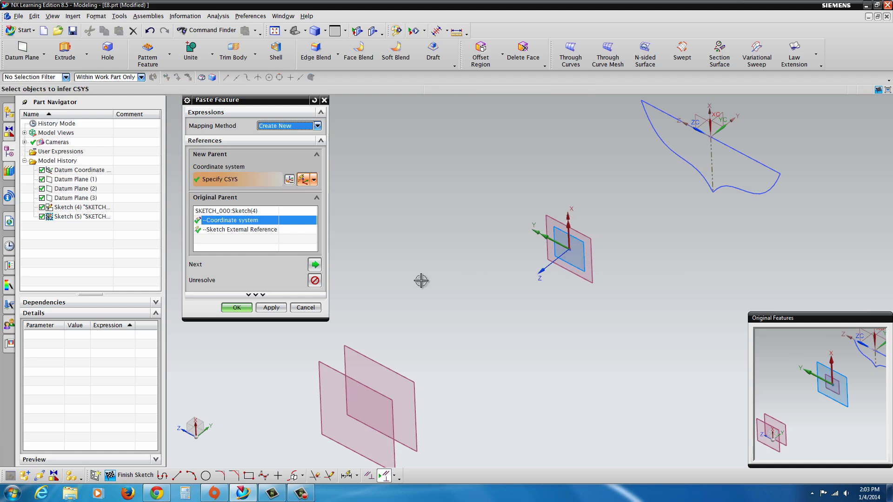
pyautogui.click(237, 307)
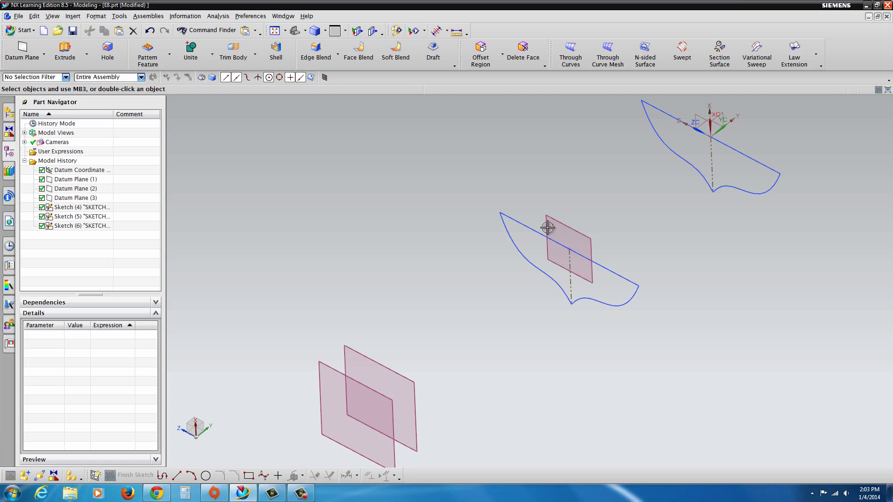
# Open the pasted section sketch on Datum Plane (1) for editing.
pyautogui.click(529, 226)
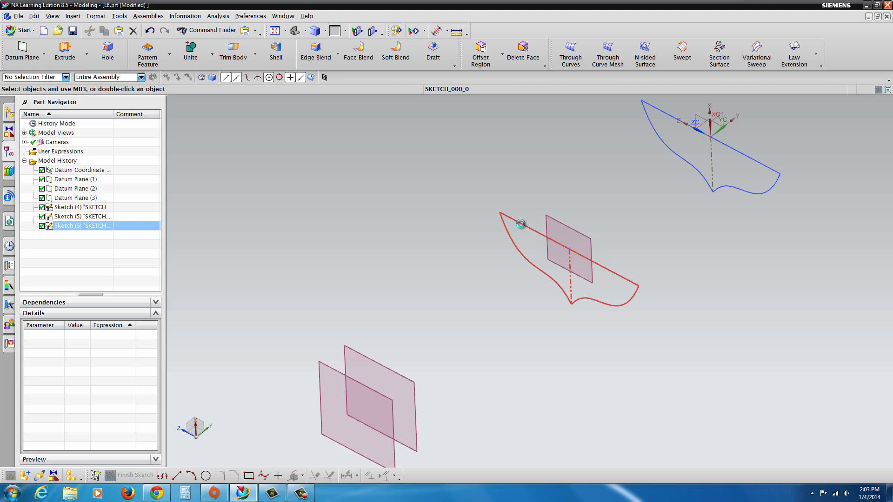
pyautogui.click(521, 223)
pyautogui.doubleClick(523, 223)
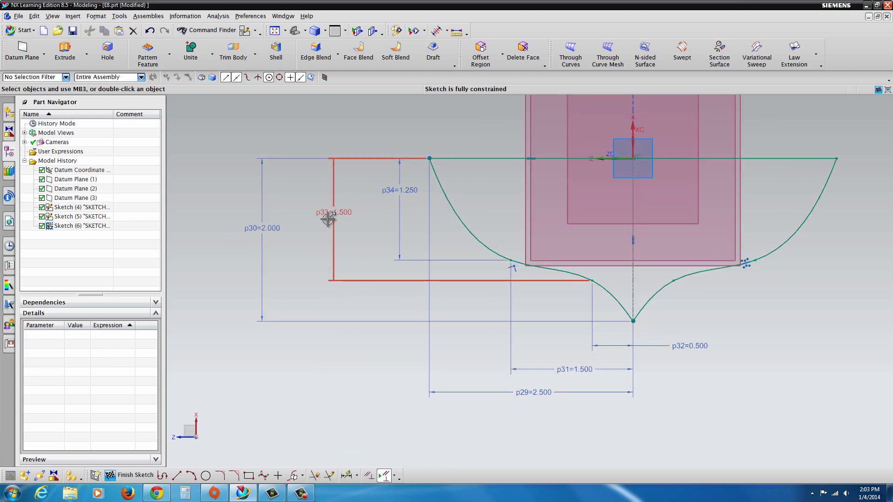
# Switch to the NX Basics PDF manual in Chrome and examine the dimensions of Sketch 2 on Plane 1.
pyautogui.click(402, 236)
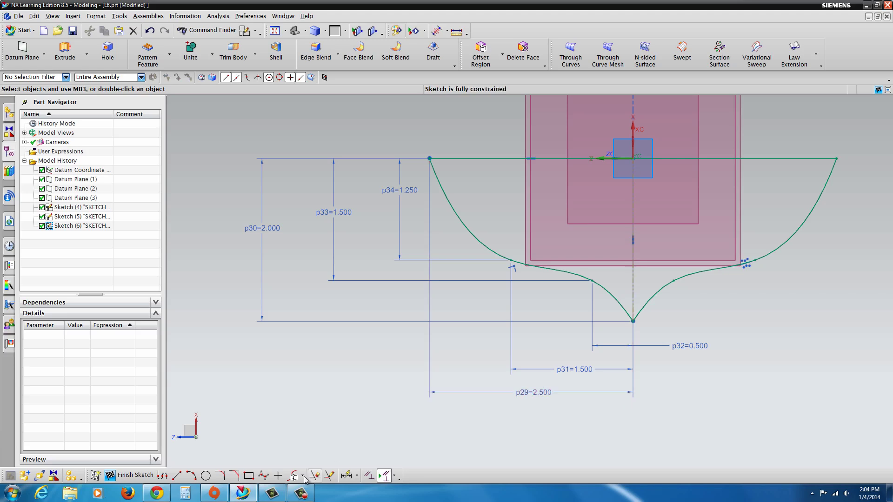
pyautogui.click(156, 493)
pyautogui.scroll(-5, 552, 324)
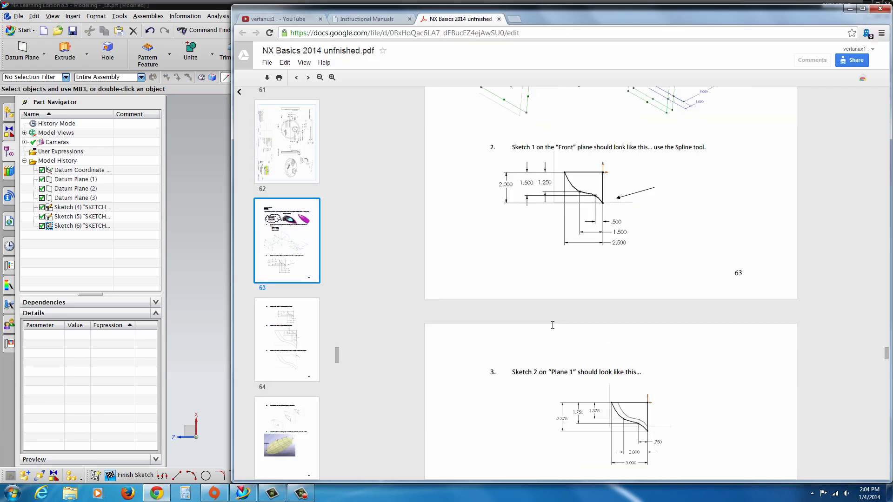
pyautogui.scroll(-2, 552, 324)
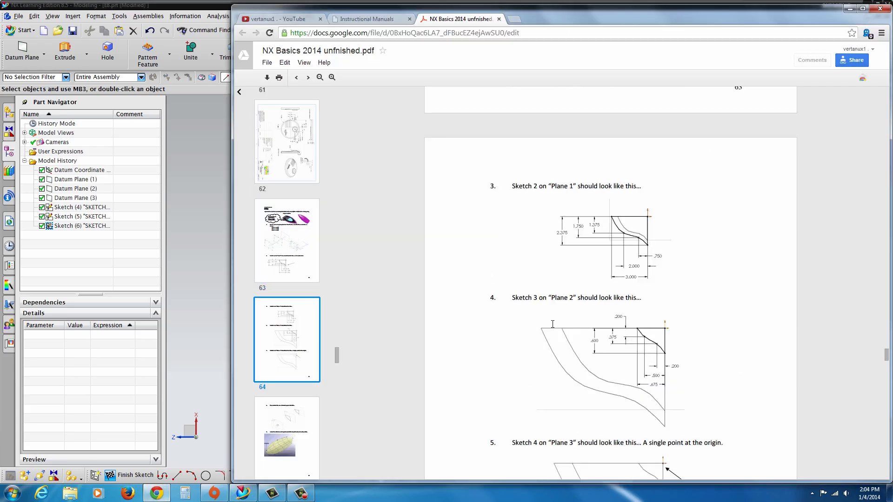
pyautogui.scroll(1, 553, 324)
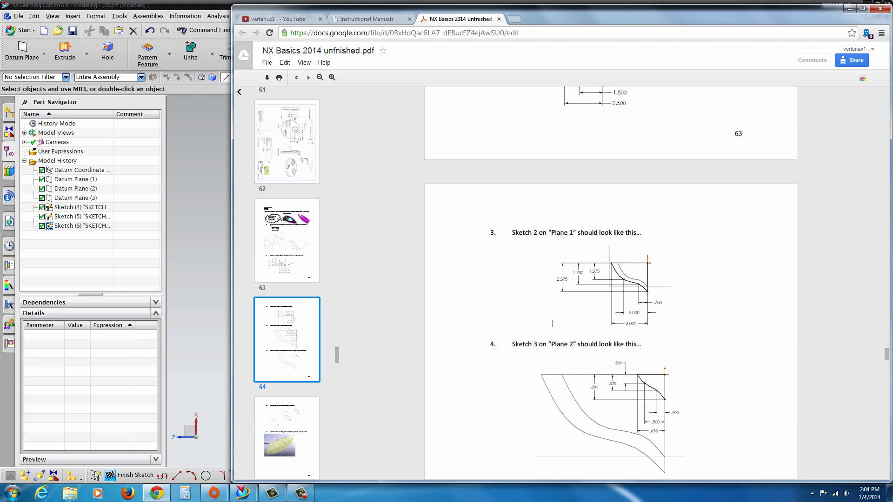
pyautogui.click(332, 77)
pyautogui.click(332, 77)
pyautogui.click(332, 77)
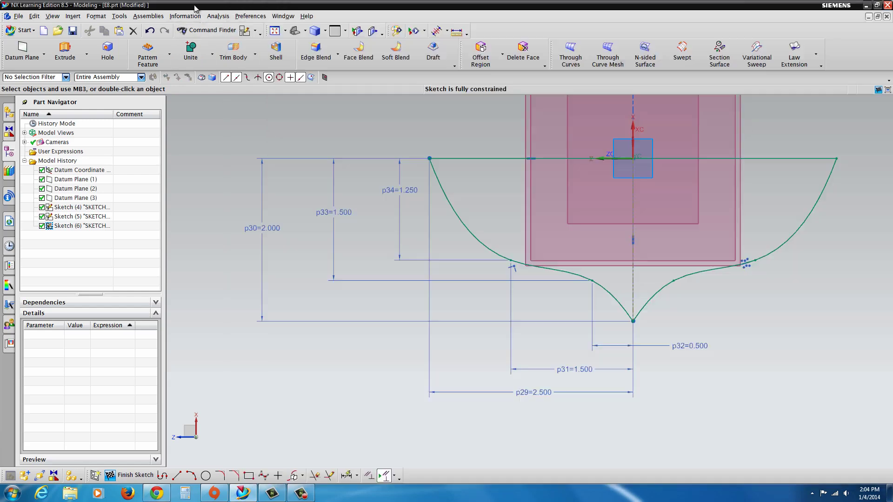
# Back in NX, set the section's horizontal dimensions from the centerline to 3 in for the outer end, 2 in and .75 in for the spline points.
pyautogui.click(197, 7)
pyautogui.doubleClick(551, 393)
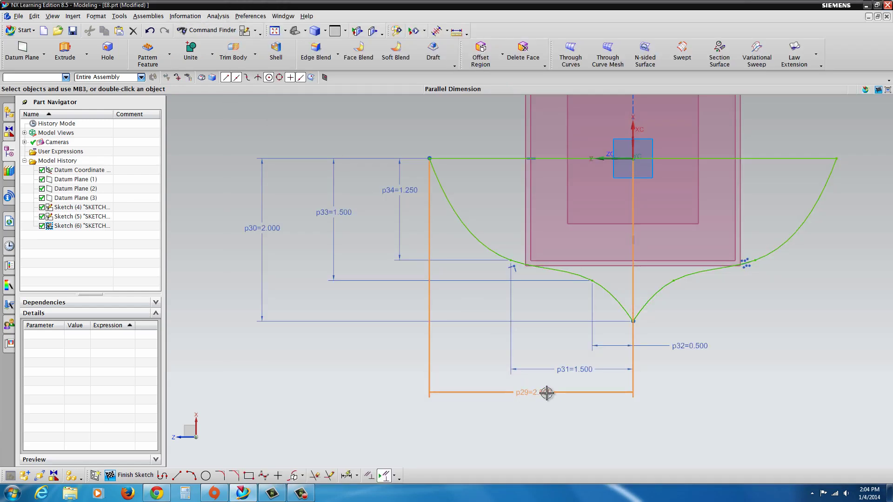
pyautogui.write('3')
pyautogui.press('Return')
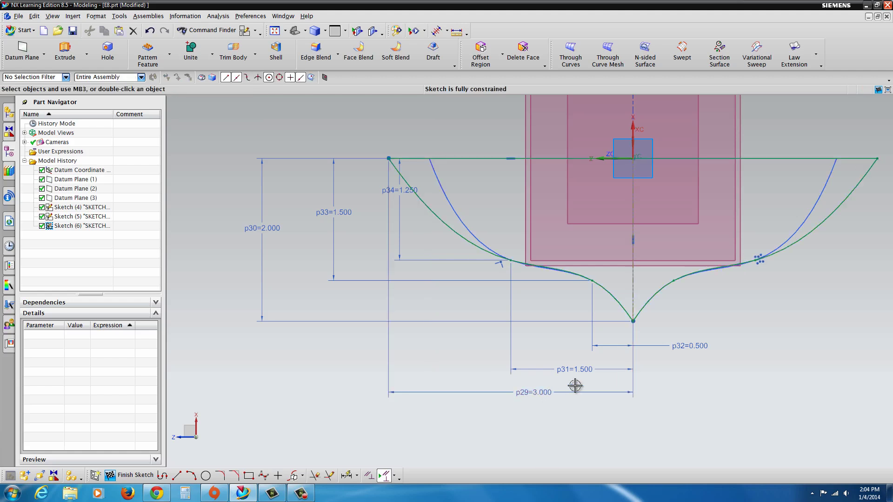
pyautogui.doubleClick(587, 370)
pyautogui.write('2')
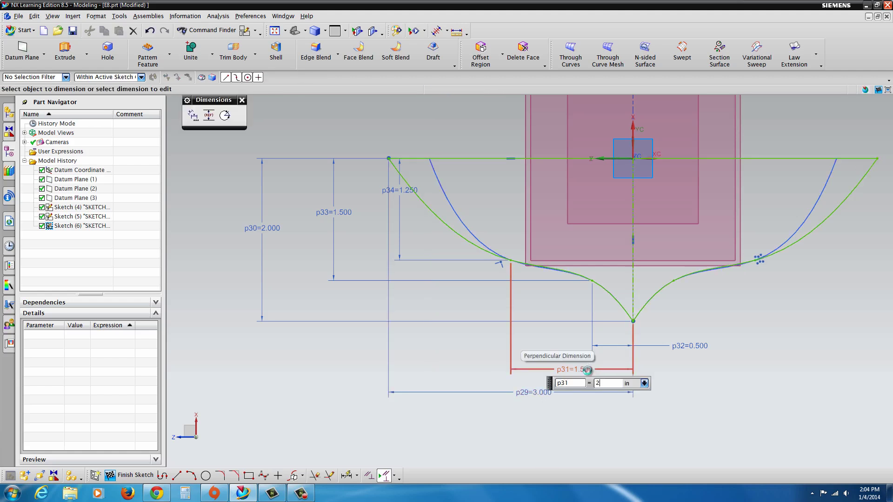
pyautogui.press('Return')
pyautogui.doubleClick(702, 346)
pyautogui.write('.75')
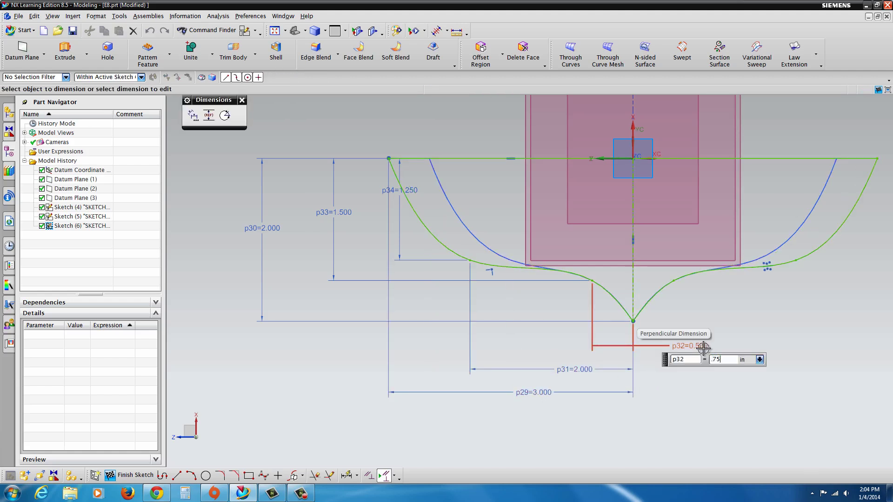
pyautogui.press('Return')
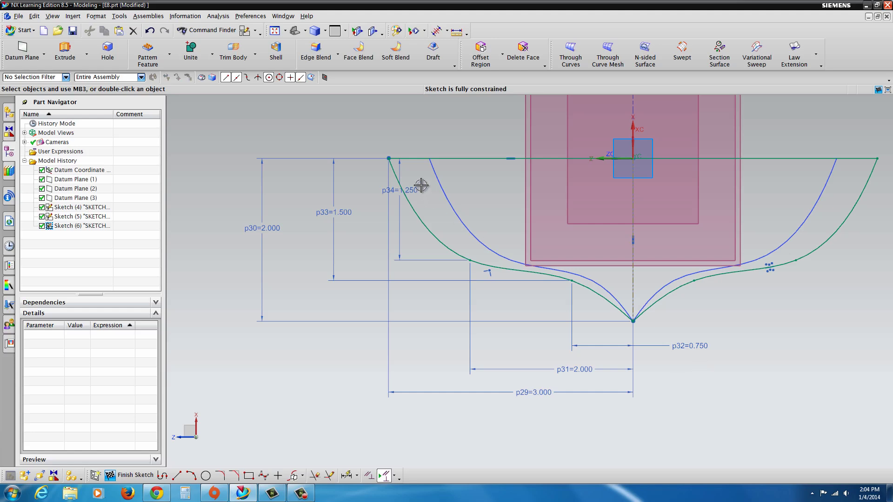
# Check the manual and set the section's vertical dimensions to 2.375 in for the overall depth, 1.75 in and 1.375 in for the spline points.
pyautogui.click(159, 494)
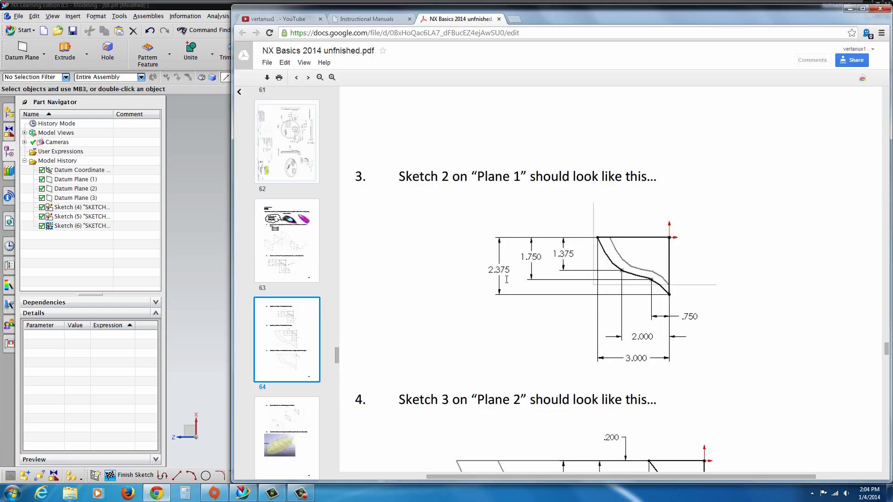
pyautogui.click(200, 8)
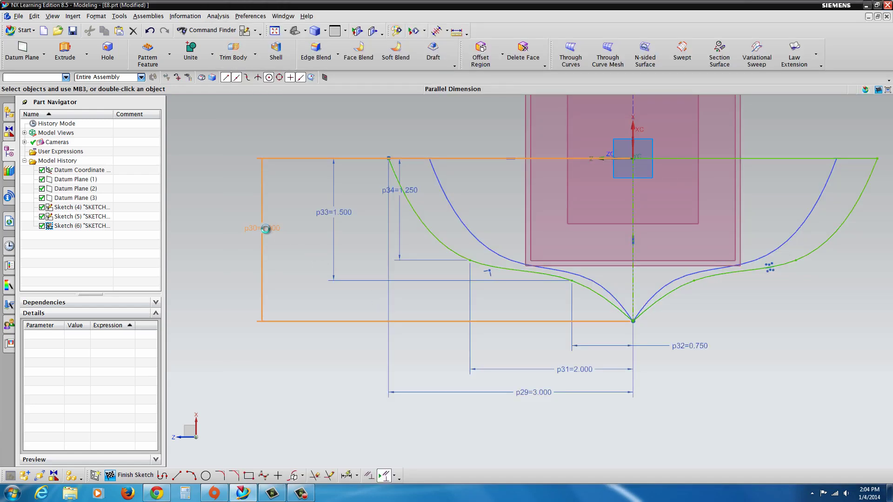
pyautogui.doubleClick(265, 228)
pyautogui.write('2.375')
pyautogui.press('Return')
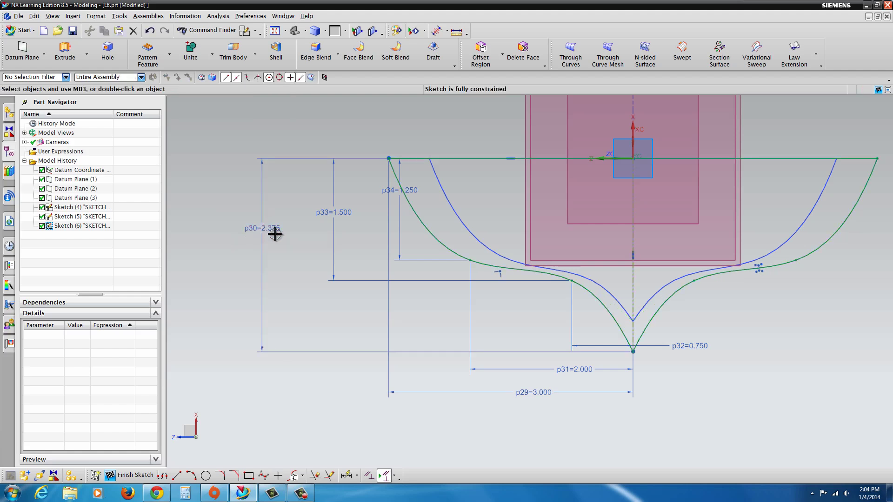
pyautogui.doubleClick(345, 213)
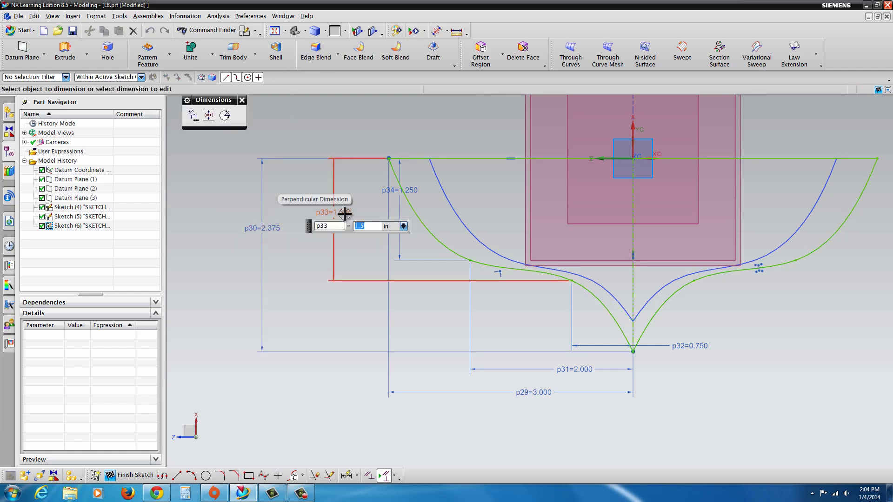
pyautogui.write('1.75')
pyautogui.press('Return')
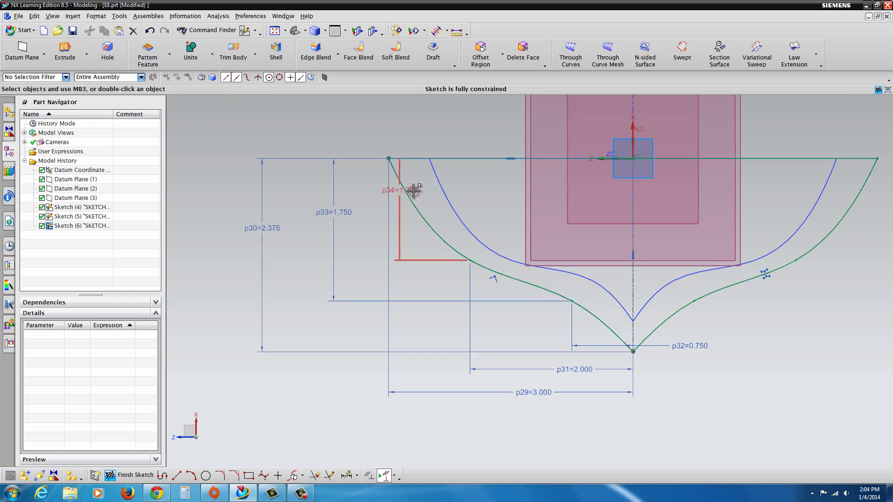
pyautogui.doubleClick(412, 191)
pyautogui.write('1.')
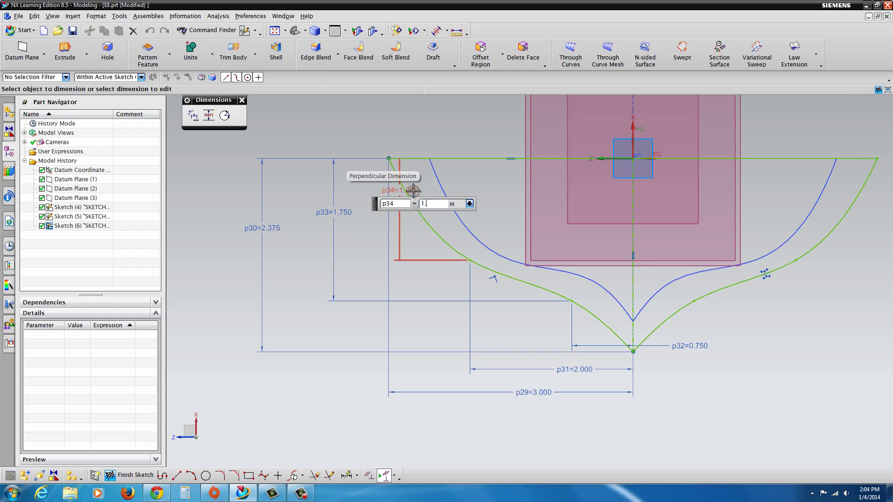
pyautogui.write('375')
pyautogui.press('Return')
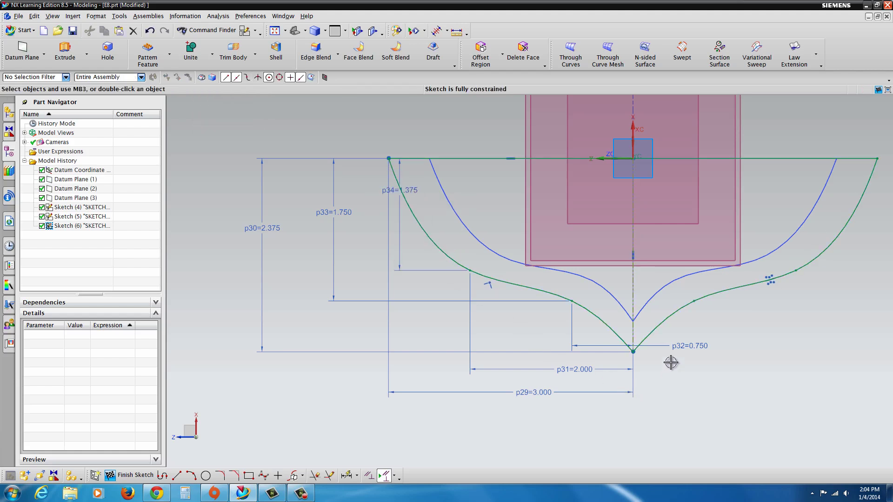
# Finish editing the enlarged section sketch on Datum Plane (1).
pyautogui.scroll(2, 600, 305)
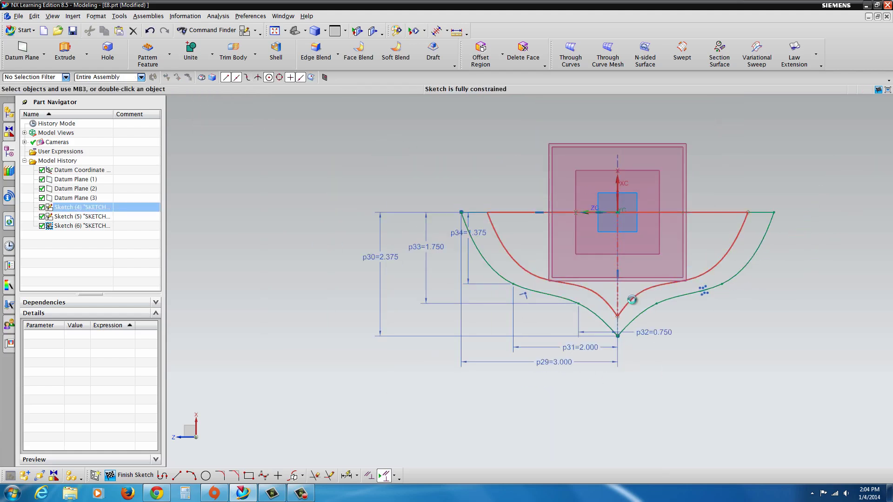
pyautogui.moveTo(604, 305)
pyautogui.mouseDown(button='middle')
pyautogui.moveTo(598, 372)
pyautogui.moveTo(621, 322)
pyautogui.moveTo(720, 269)
pyautogui.mouseUp(button='middle')
pyautogui.scroll(-2, 720, 269)
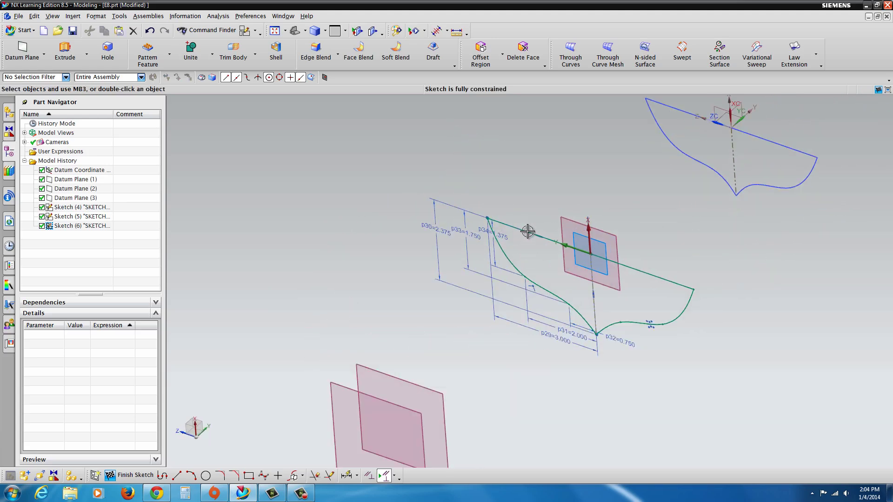
pyautogui.click(110, 475)
pyautogui.scroll(-2, 501, 435)
pyautogui.scroll(1, 645, 266)
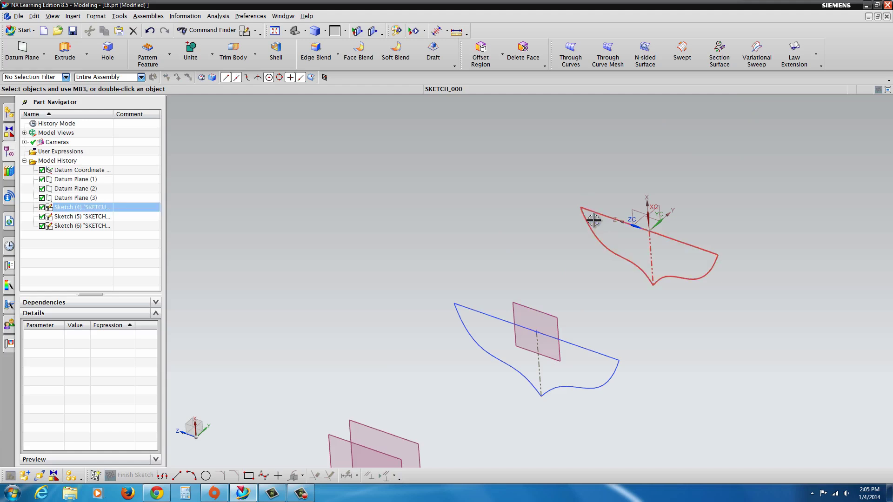
pyautogui.moveTo(652, 320)
pyautogui.mouseDown(button='middle')
pyautogui.moveTo(669, 309)
pyautogui.moveTo(647, 338)
pyautogui.moveTo(665, 337)
pyautogui.moveTo(669, 305)
pyautogui.mouseUp(button='middle')
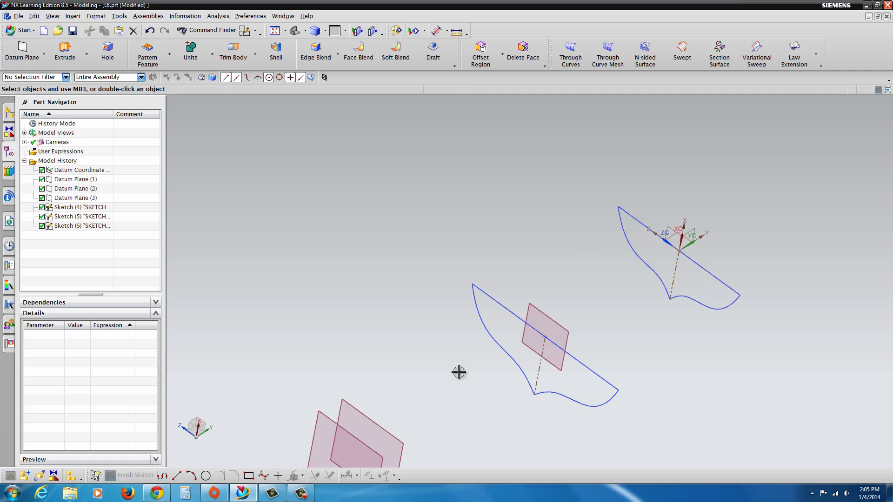
# Create a new sketch on Datum Plane (2) with the plane direction reversed and a vertical orientation reference.
pyautogui.scroll(-2, 442, 419)
pyautogui.scroll(1, 418, 424)
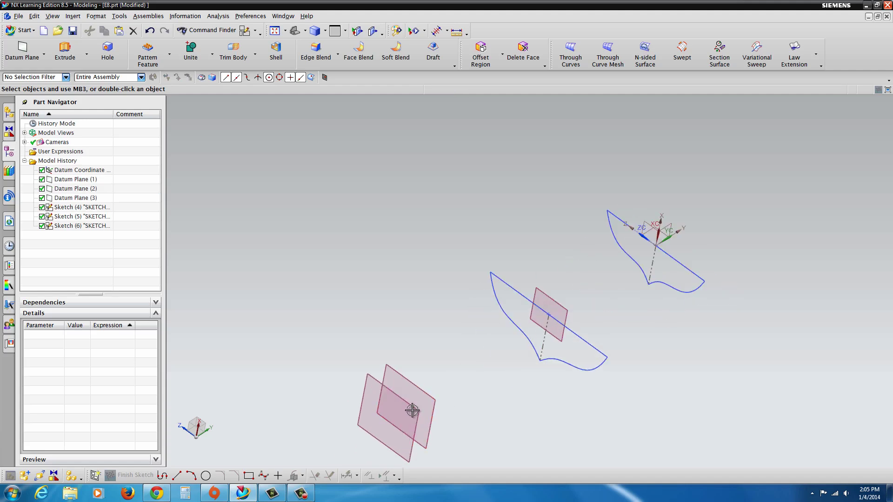
pyautogui.click(413, 384)
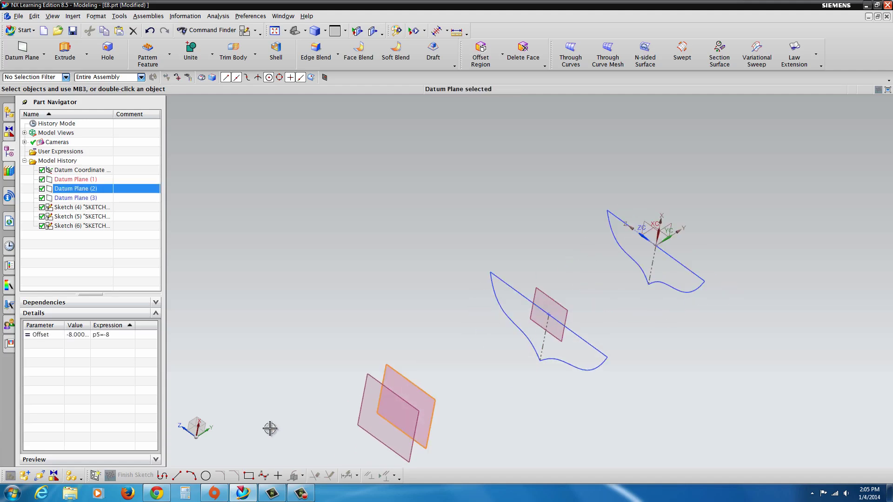
pyautogui.click(95, 475)
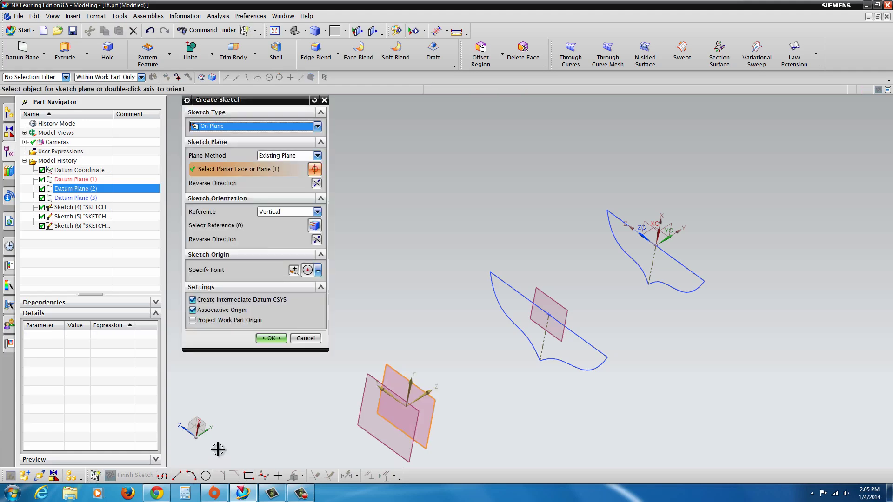
pyautogui.click(316, 184)
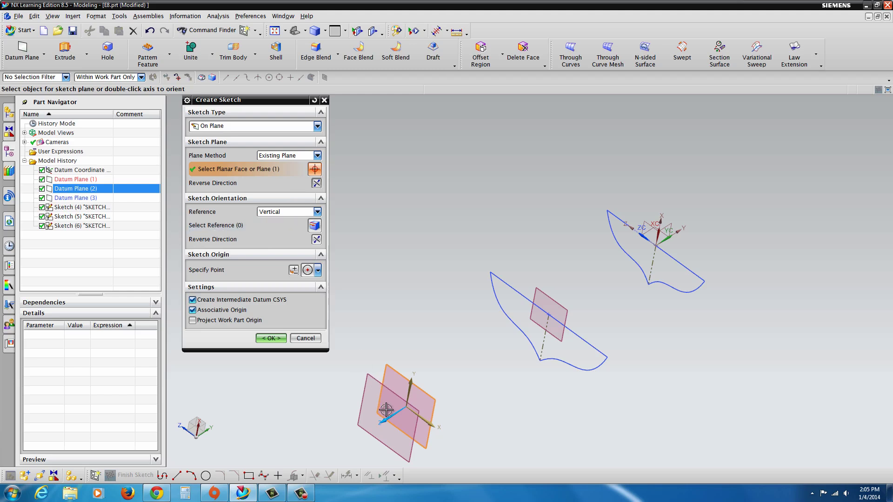
pyautogui.click(268, 338)
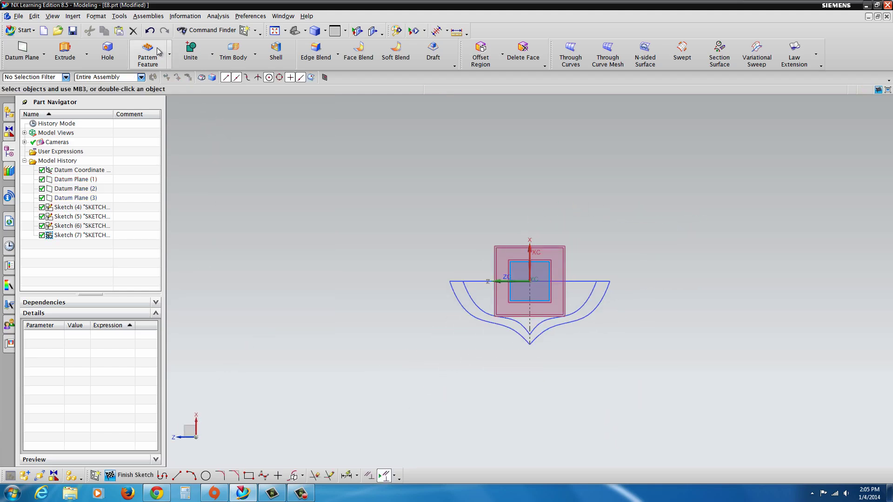
# Place a sketch point at the origin of the new sketch on Datum Plane (2).
pyautogui.moveTo(421, 253); pyautogui.dragTo(407, 281, button='middle')
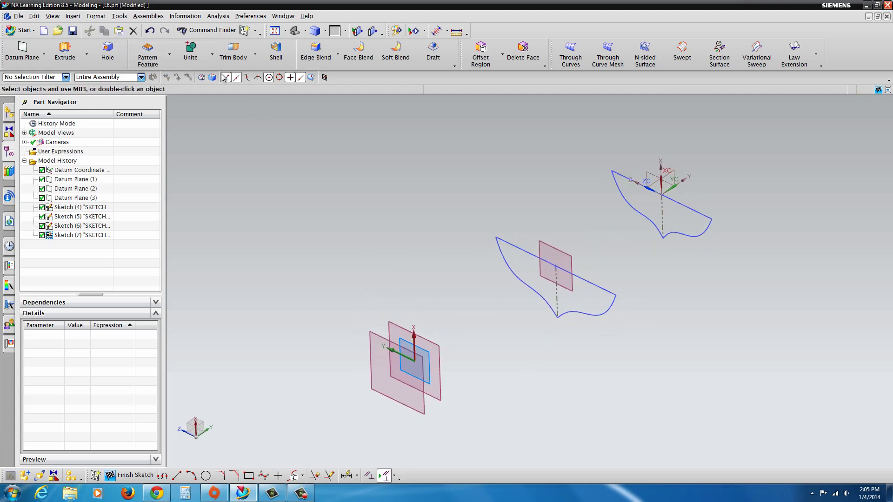
pyautogui.click(119, 32)
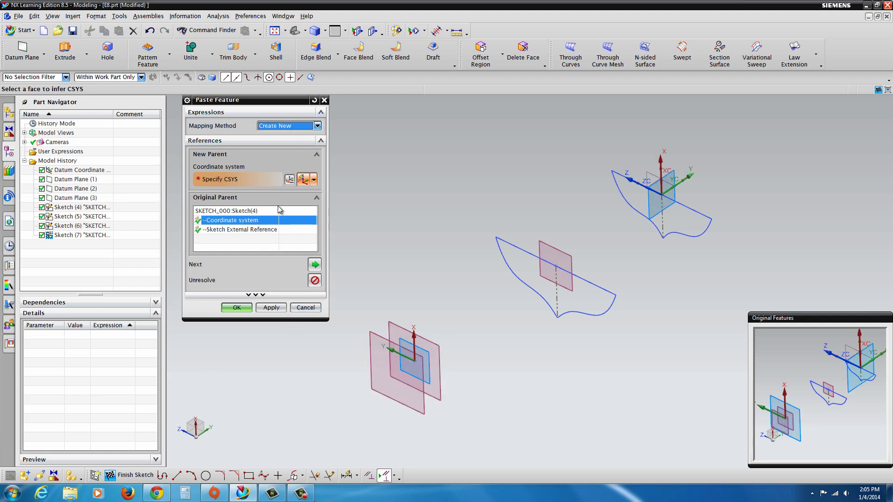
pyautogui.click(305, 307)
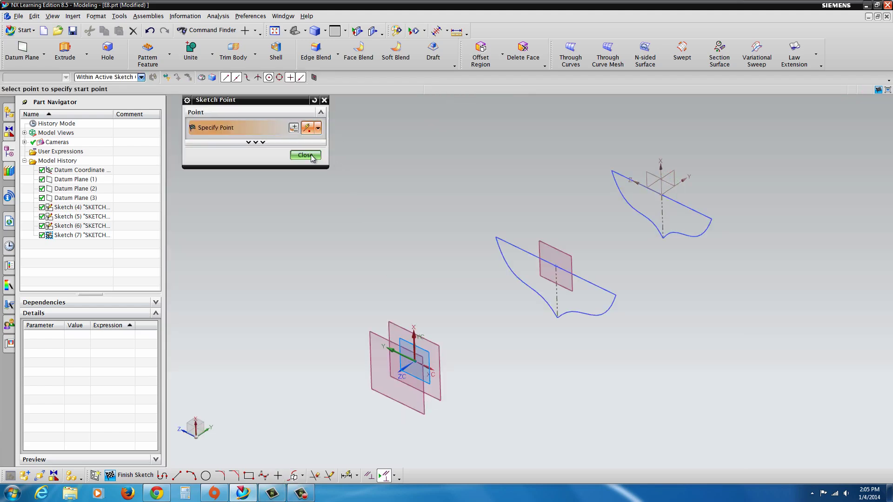
pyautogui.click(305, 155)
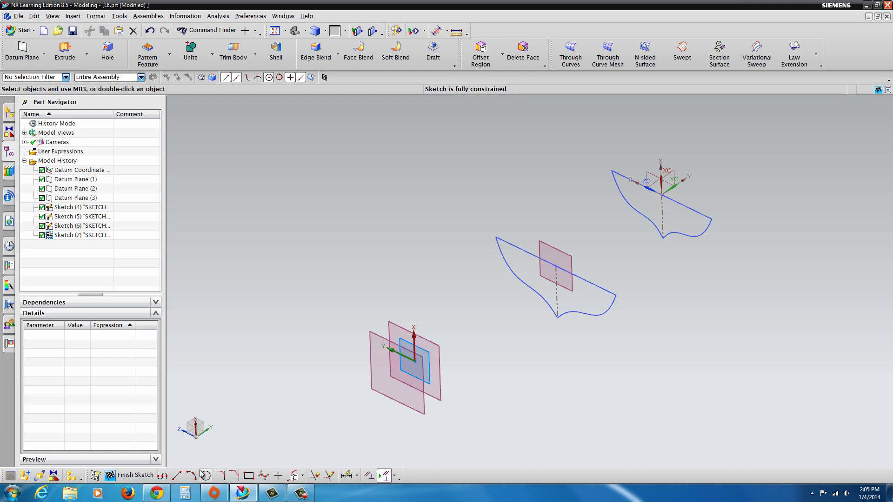
# Paste the copied section sketch onto the Datum Plane (2) sketch's coordinate system, using Create New as the expression mapping method.
pyautogui.moveTo(220, 487)
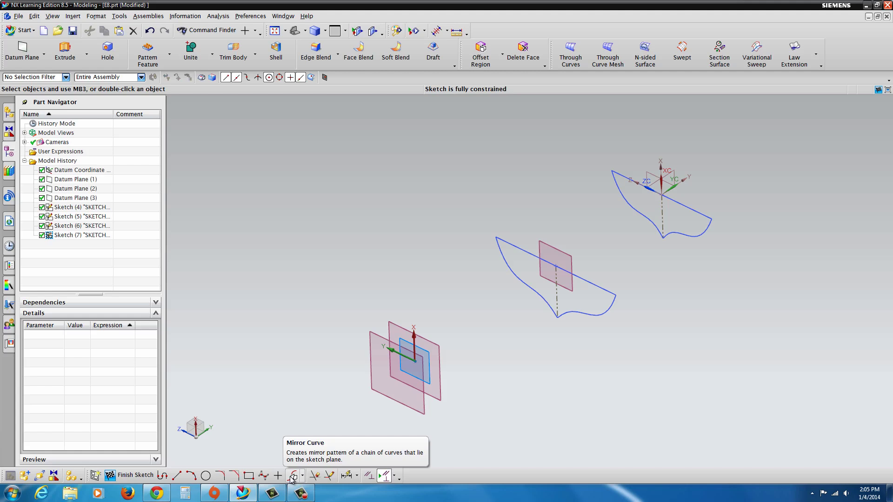
pyautogui.click(119, 30)
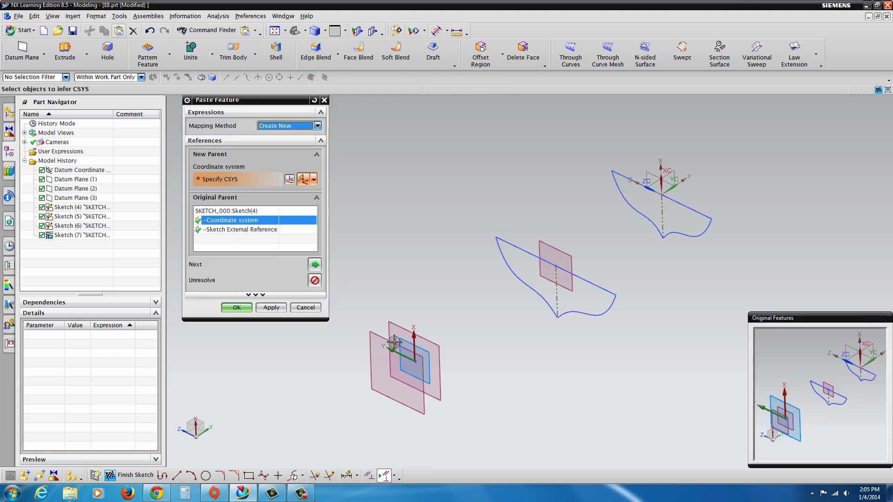
pyautogui.click(414, 361)
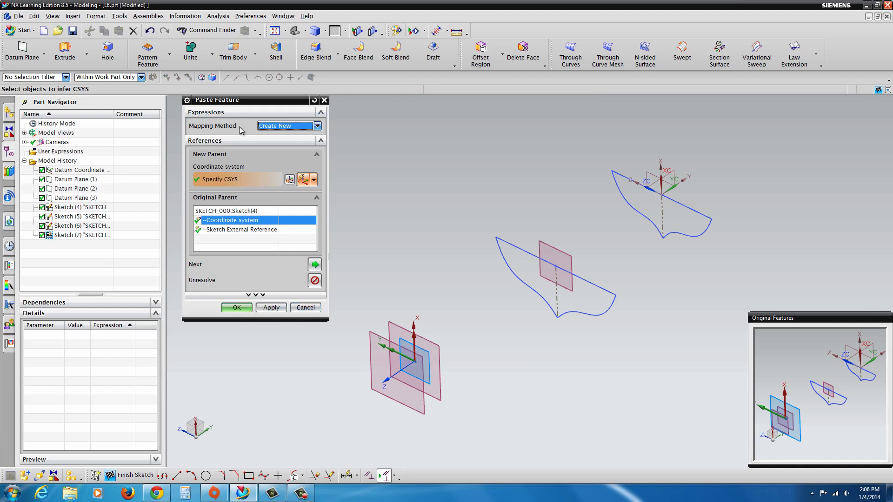
pyautogui.click(317, 126)
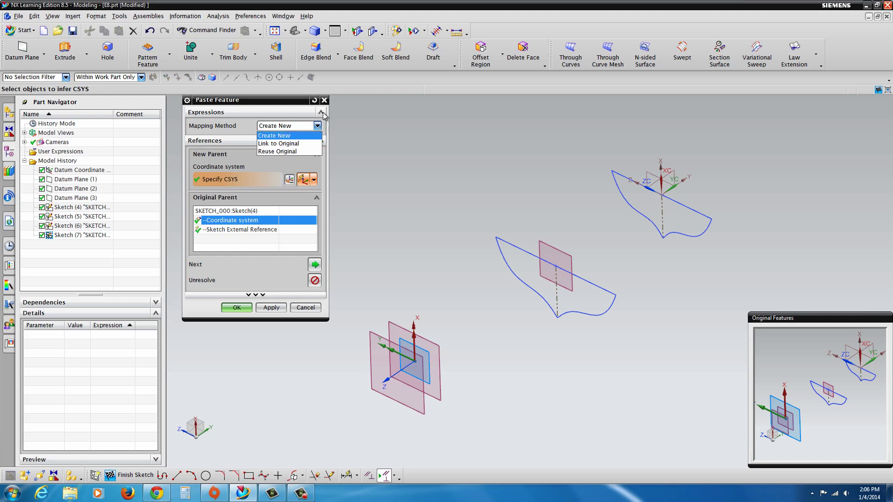
pyautogui.click(289, 136)
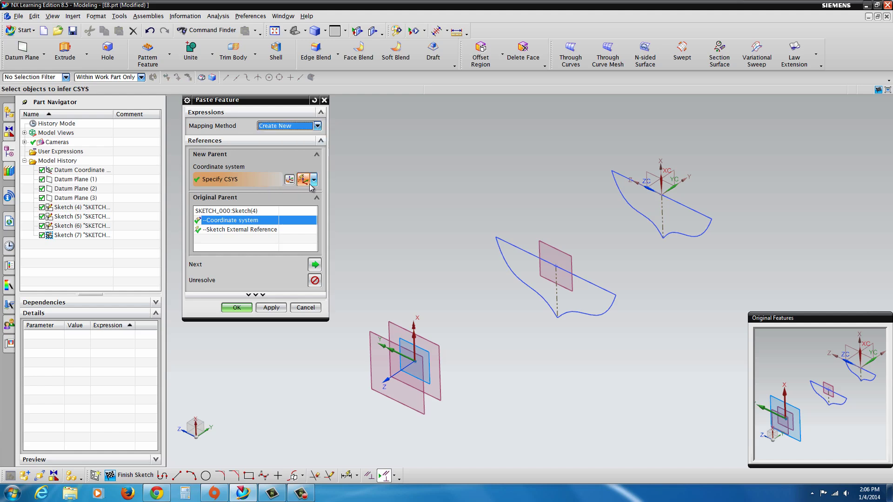
pyautogui.click(237, 307)
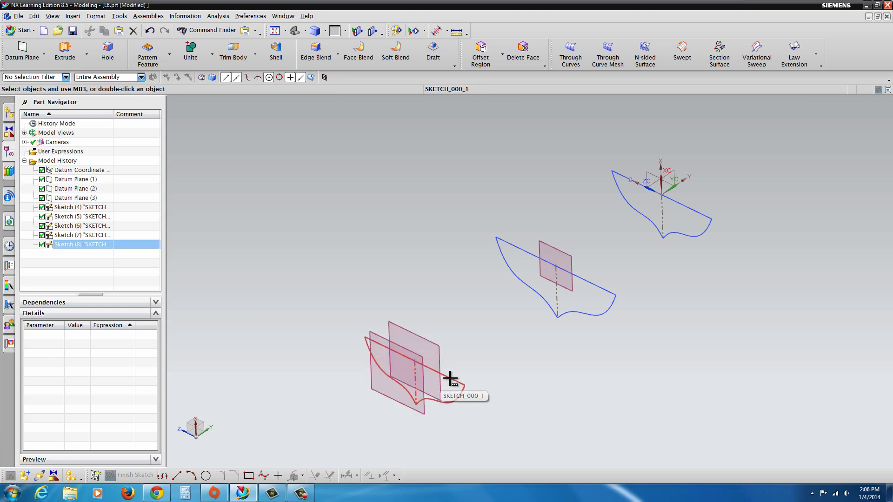
# Open the pasted section sketch for editing and look up the dimensions for Sketch 3 on "Plane 2" in the manual.
pyautogui.doubleClick(399, 357)
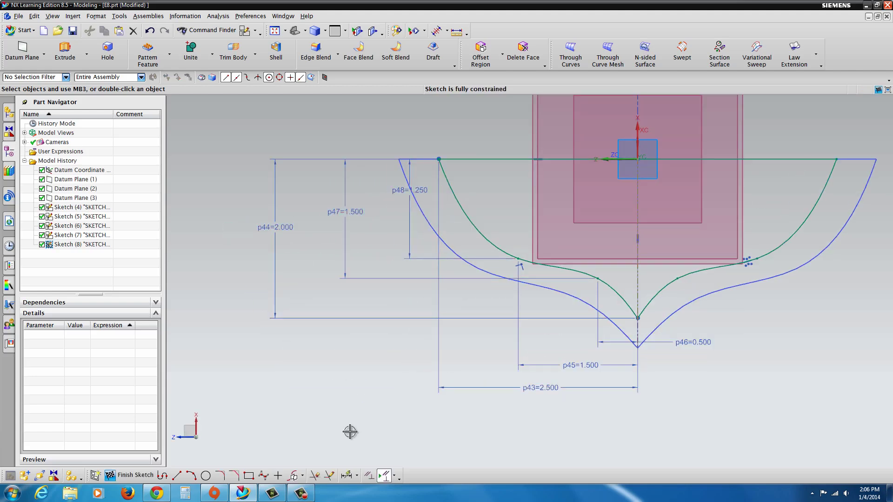
pyautogui.click(163, 496)
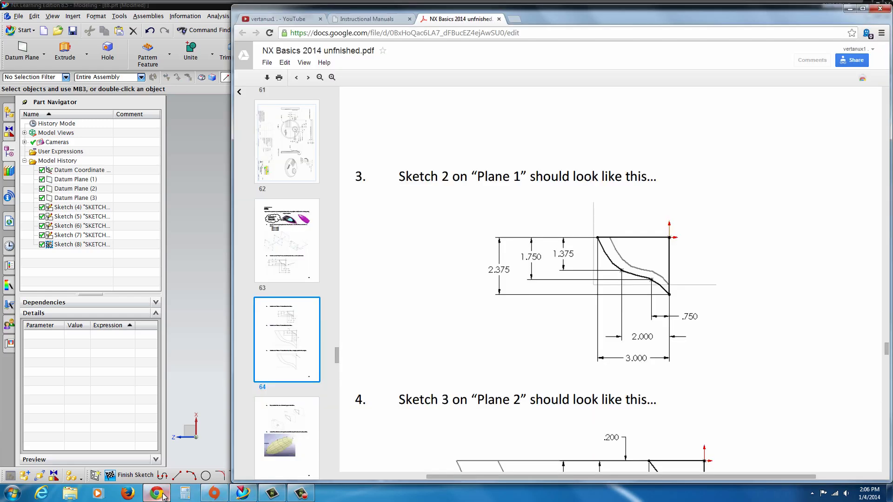
pyautogui.scroll(-5, 529, 350)
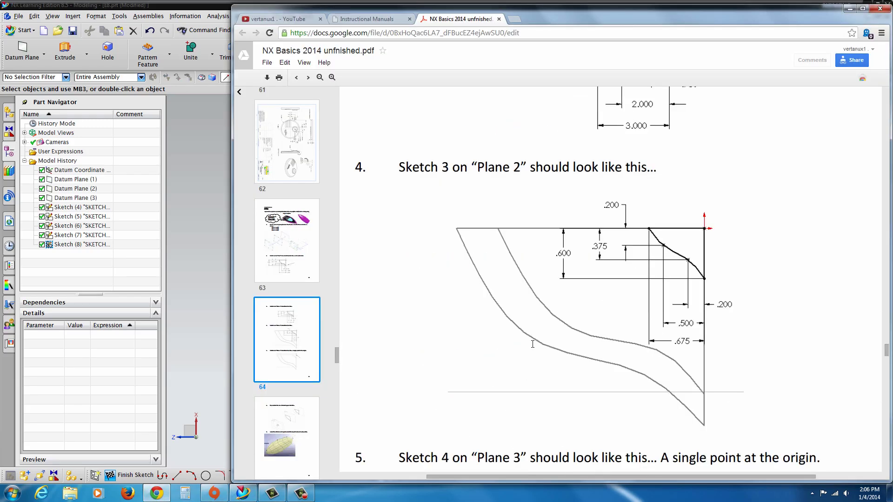
pyautogui.scroll(-9, 533, 344)
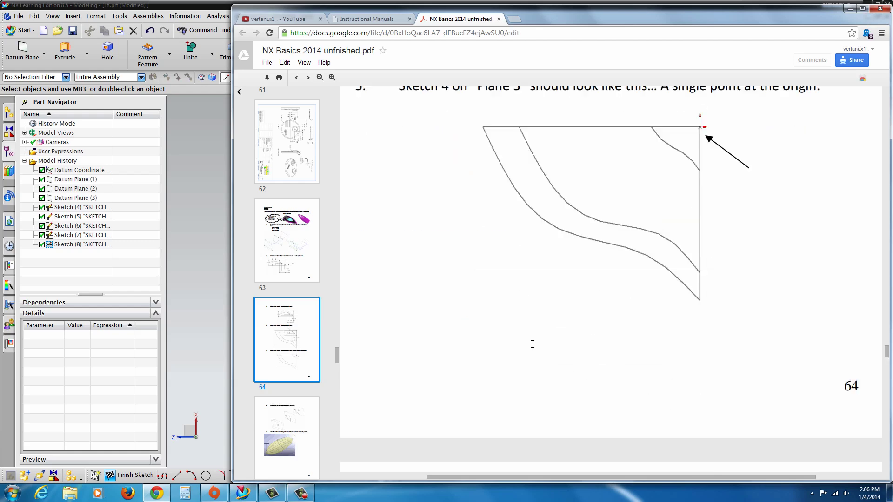
pyautogui.scroll(8, 532, 344)
pyautogui.scroll(1, 532, 344)
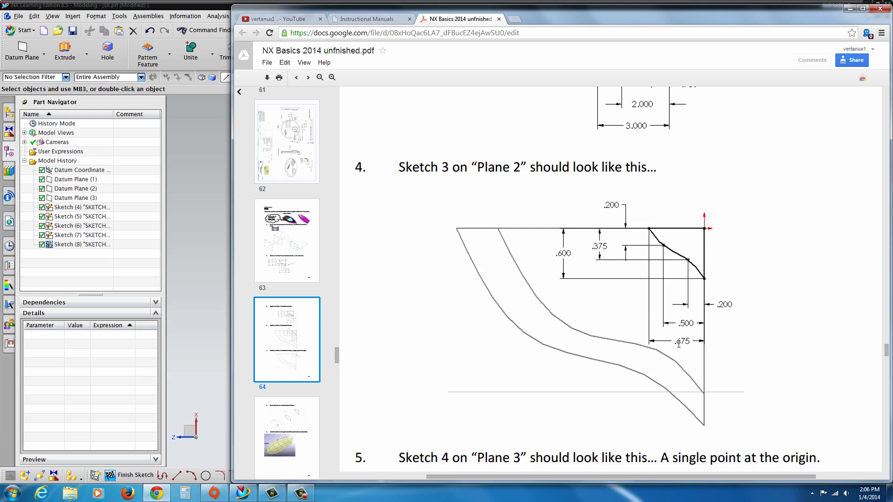
pyautogui.click(185, 9)
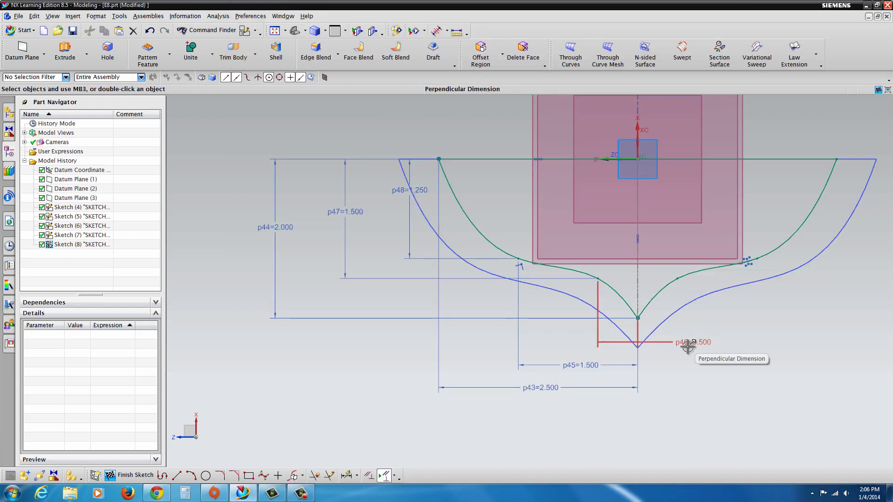
# Set the horizontal distances from the centerline to 0.2 in for the lower spline point and 0.375 in for the upper one.
pyautogui.doubleClick(706, 343)
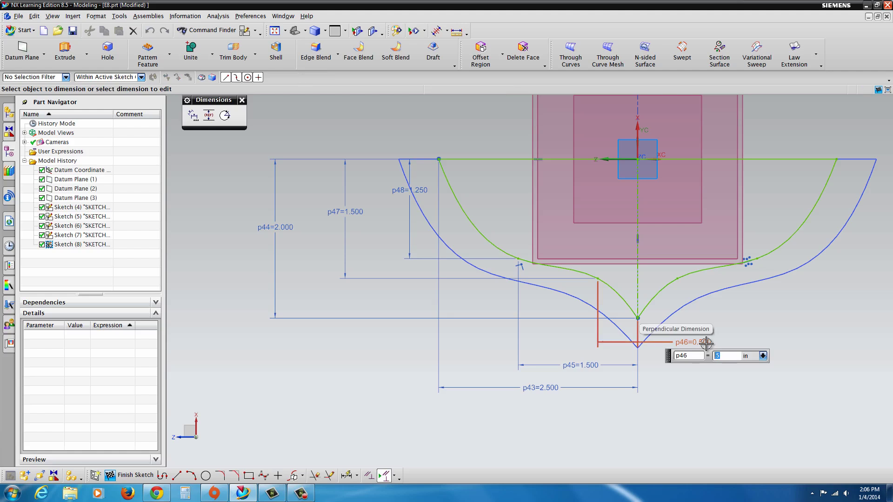
pyautogui.press('Return')
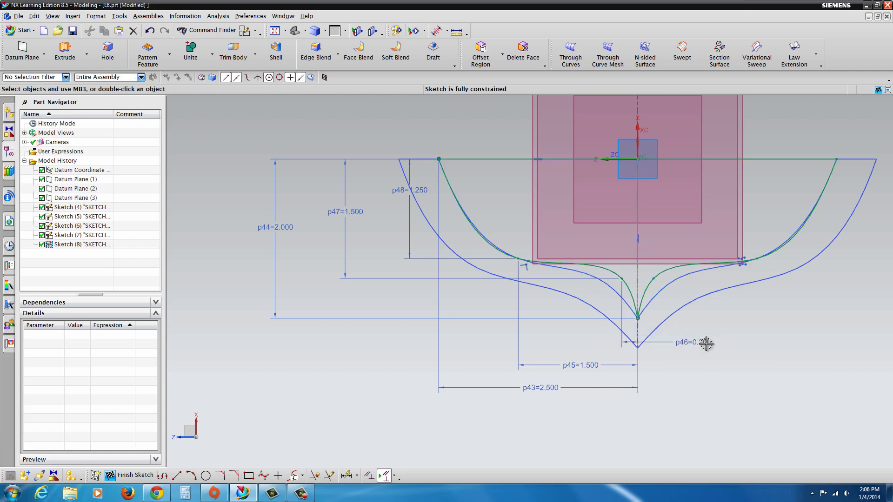
pyautogui.doubleClick(592, 366)
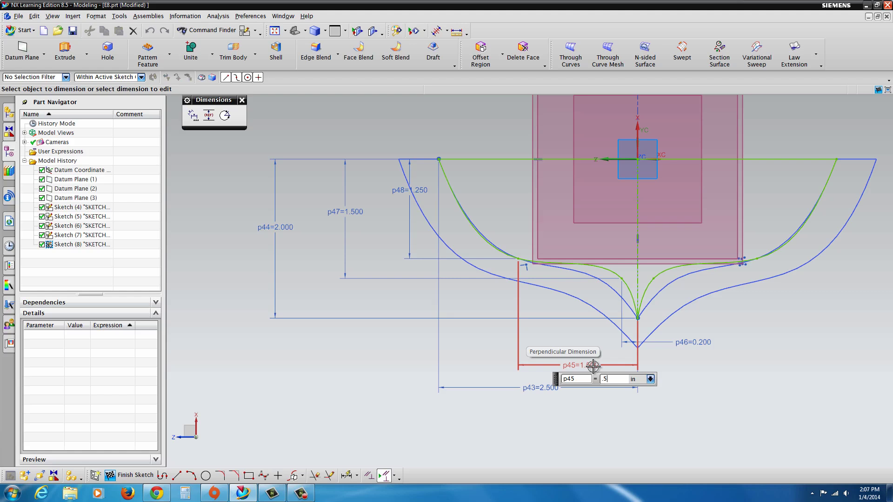
pyautogui.write('.375')
pyautogui.press('Return')
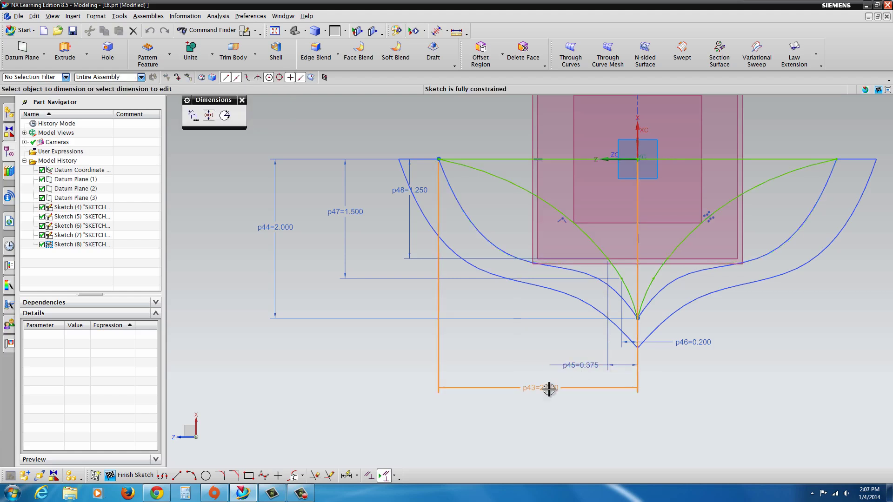
# Set the section's half-width at the top edge to 0.675 in, checking the value against the manual.
pyautogui.doubleClick(549, 389)
pyautogui.press('Return')
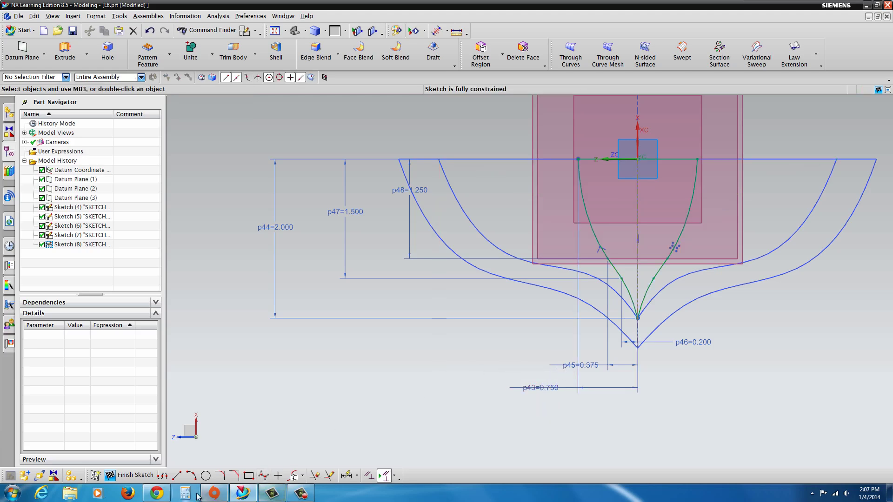
pyautogui.click(157, 493)
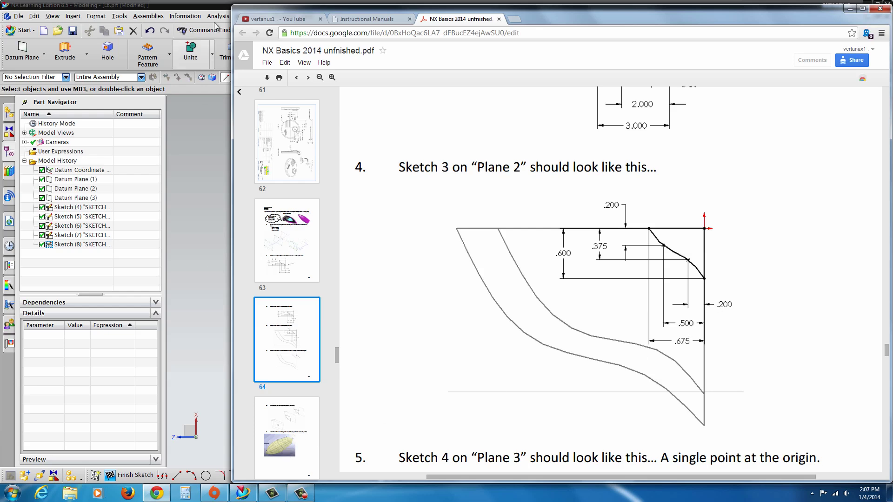
pyautogui.click(211, 8)
pyautogui.doubleClick(549, 387)
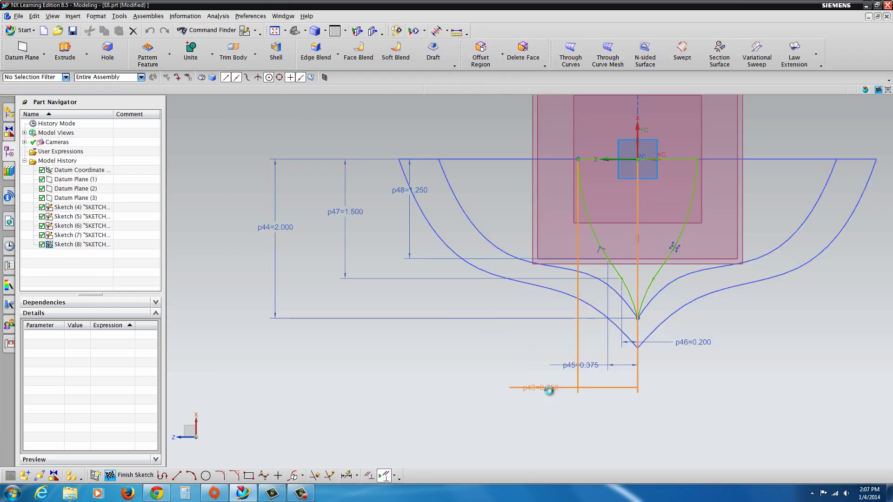
pyautogui.write('.675')
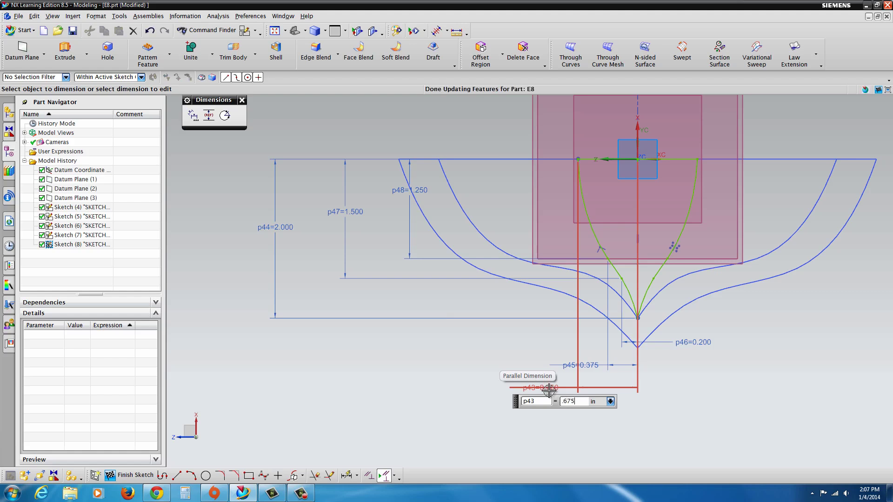
pyautogui.press('Return')
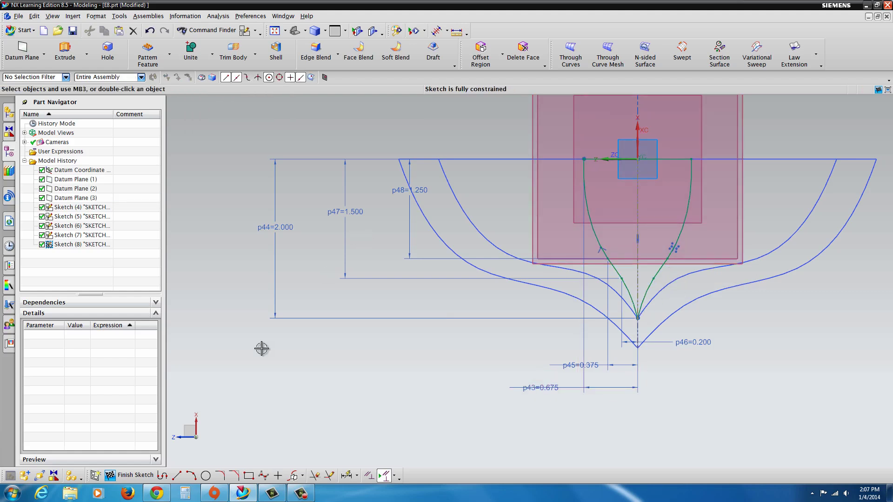
# Check the manual and set the vertical dimensions to 0.2 in and 0.375 in for the spline points and 0.6 in for the overall depth.
pyautogui.click(157, 495)
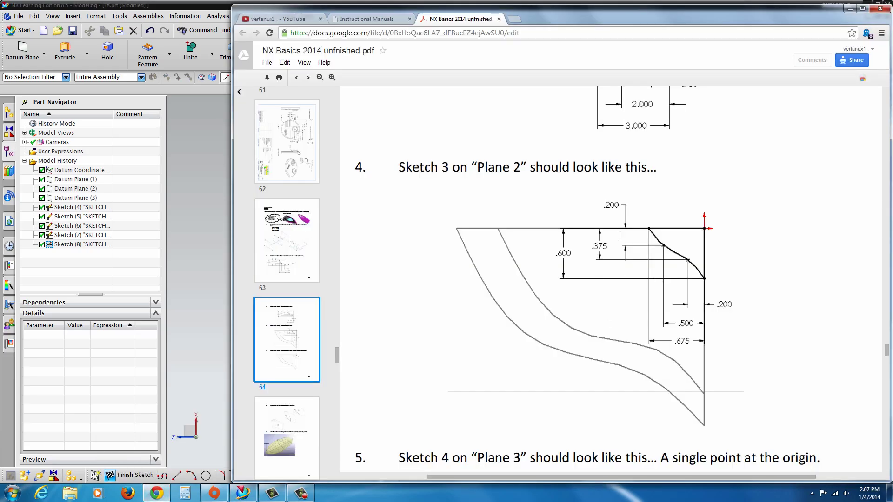
pyautogui.click(187, 6)
pyautogui.click(423, 191)
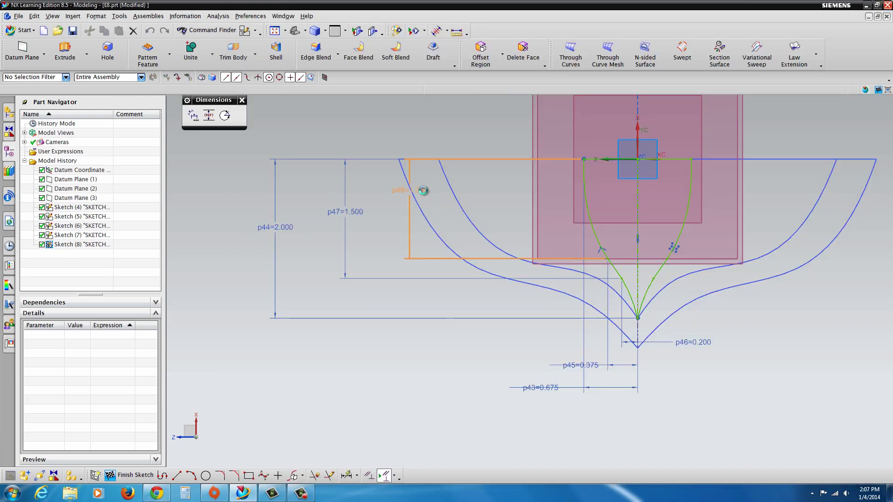
pyautogui.doubleClick(423, 190)
pyautogui.write('0.2')
pyautogui.press('Return')
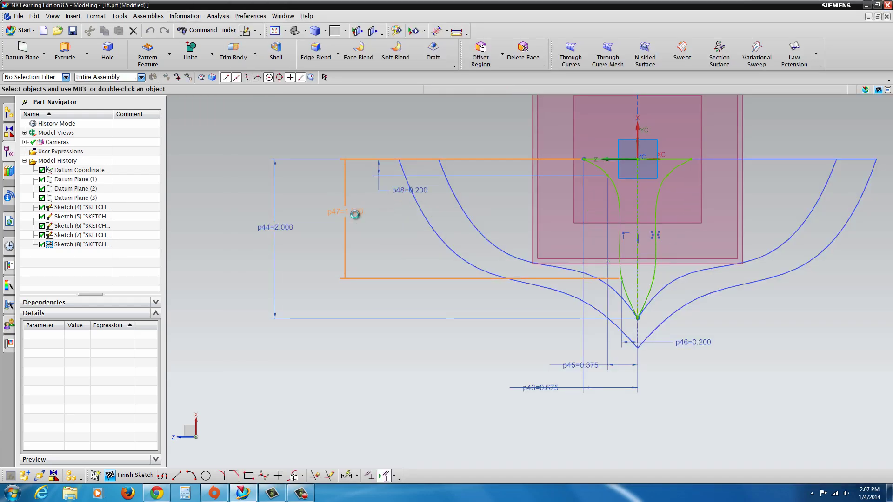
pyautogui.doubleClick(354, 213)
pyautogui.write('0.375')
pyautogui.press('Return')
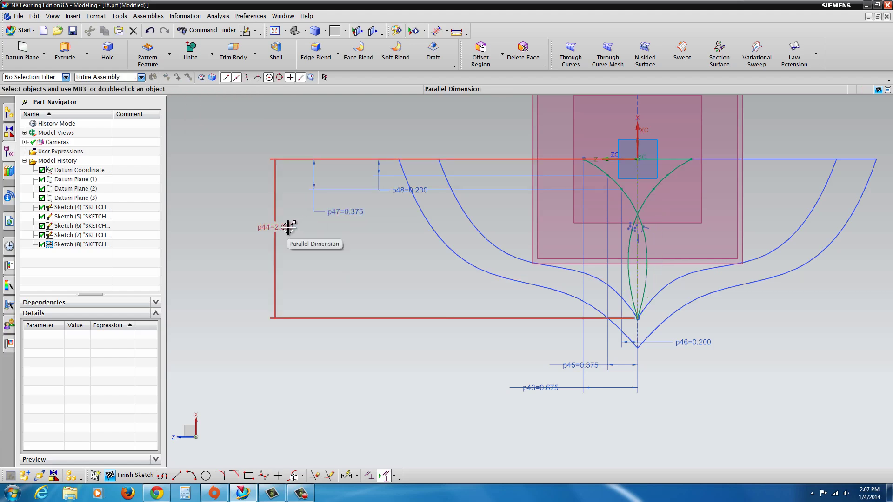
pyautogui.doubleClick(289, 227)
pyautogui.write('0.6')
pyautogui.press('Return')
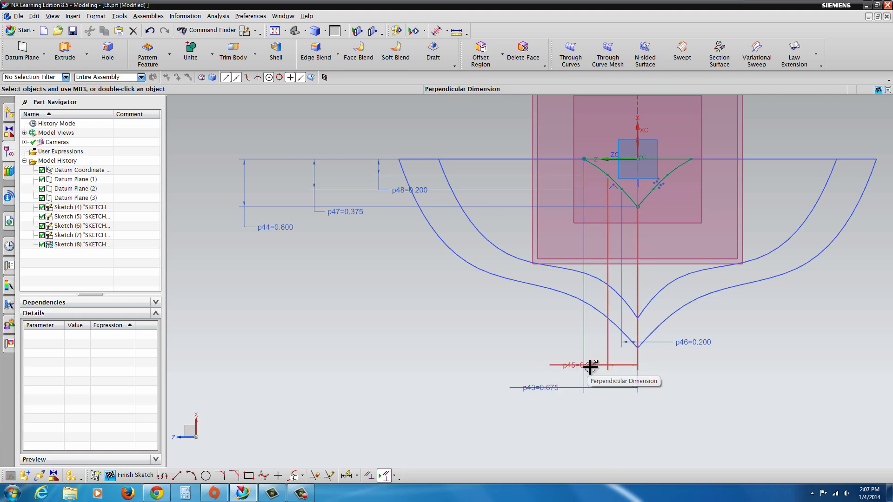
# Move the 0.375 in and 0.675 in horizontal dimension labels across the centerline below the 0.2 in one and finish the sketch.
pyautogui.moveTo(590, 367); pyautogui.dragTo(702, 371)
pyautogui.moveTo(551, 389); pyautogui.dragTo(688, 396)
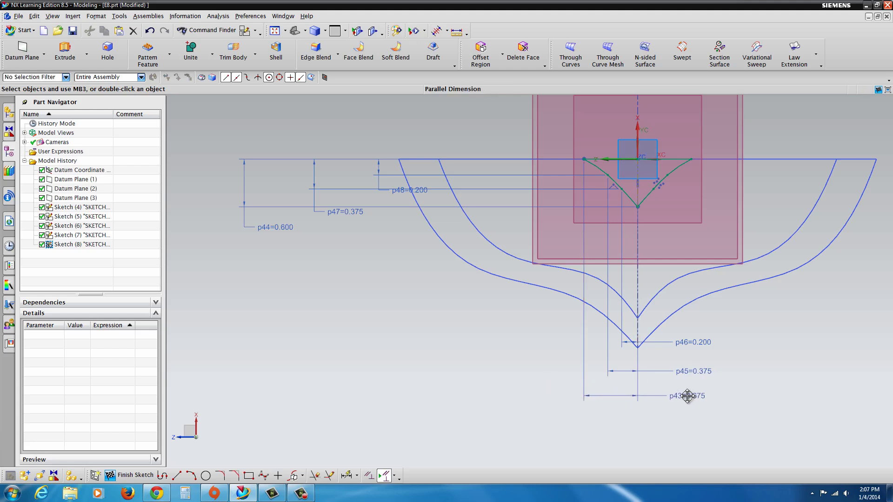
pyautogui.click(352, 224)
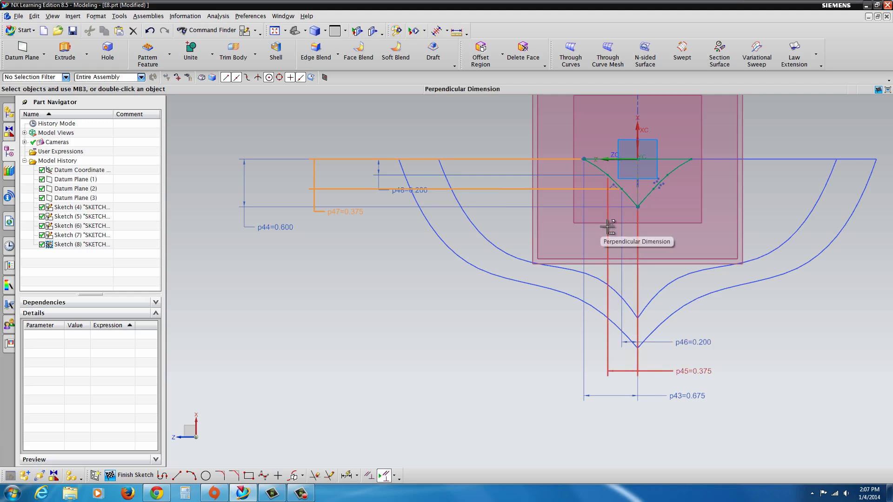
pyautogui.scroll(-2, 590, 353)
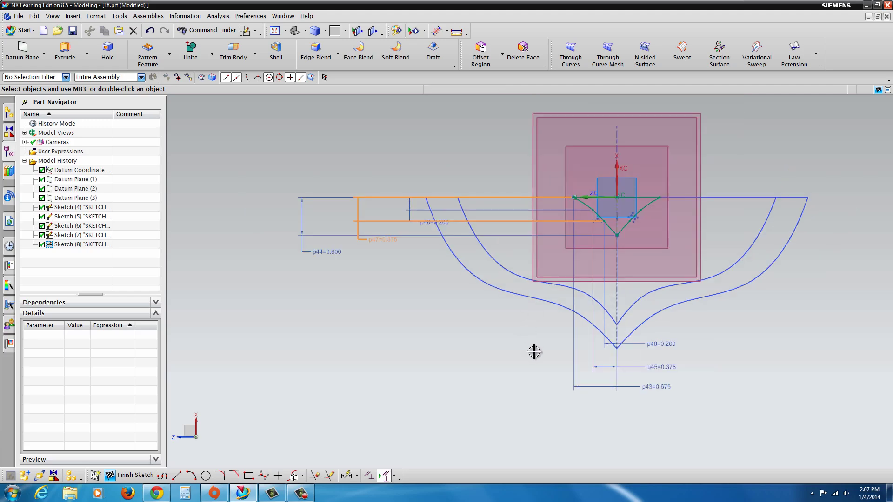
pyautogui.moveTo(663, 334)
pyautogui.mouseDown(button='middle')
pyautogui.moveTo(649, 348)
pyautogui.moveTo(658, 361)
pyautogui.mouseUp(button='middle')
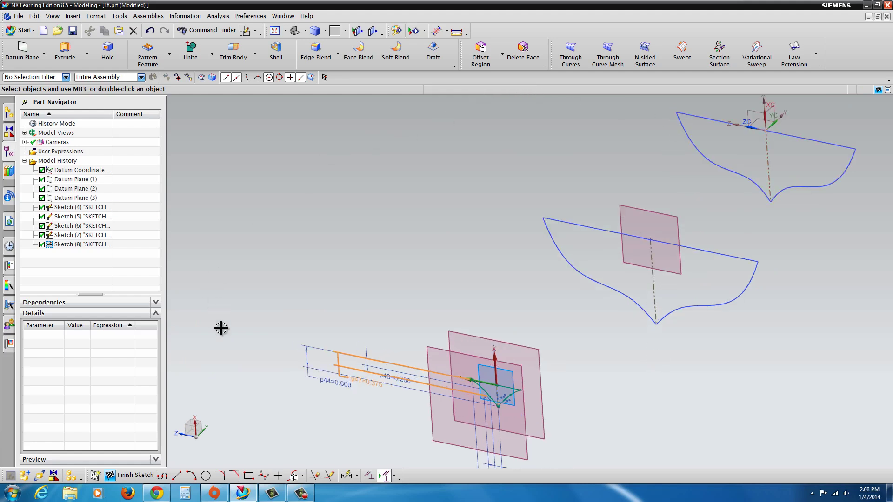
pyautogui.click(135, 475)
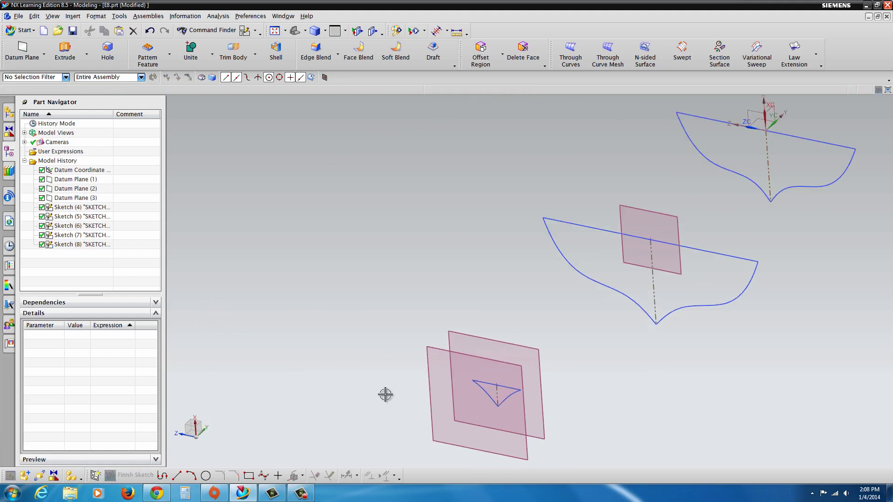
# Start a sketch on Datum Plane (3) with the plane direction reversed.
pyautogui.scroll(-2, 442, 409)
pyautogui.moveTo(512, 402)
pyautogui.mouseDown(button='middle')
pyautogui.moveTo(490, 409)
pyautogui.moveTo(501, 405)
pyautogui.mouseUp(button='middle')
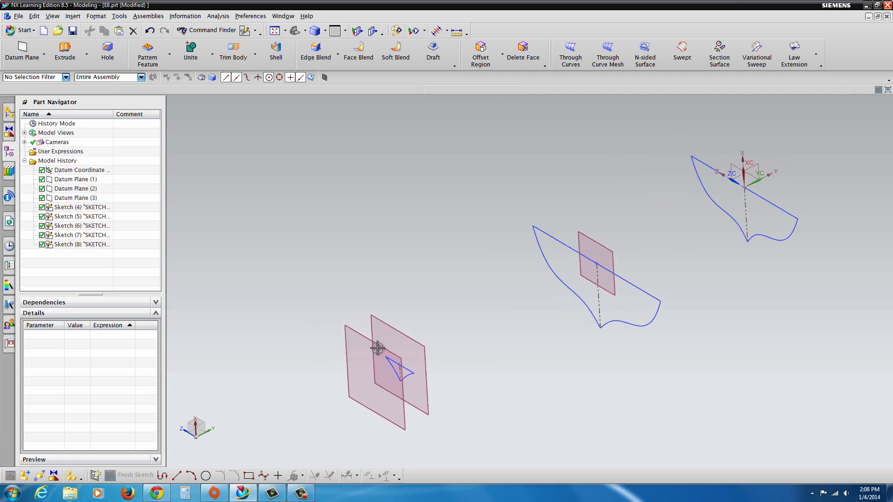
pyautogui.click(351, 335)
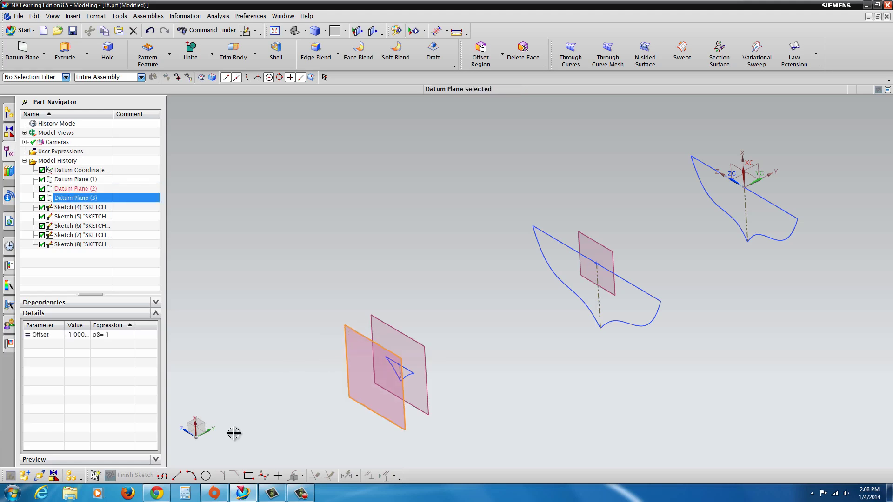
pyautogui.click(94, 475)
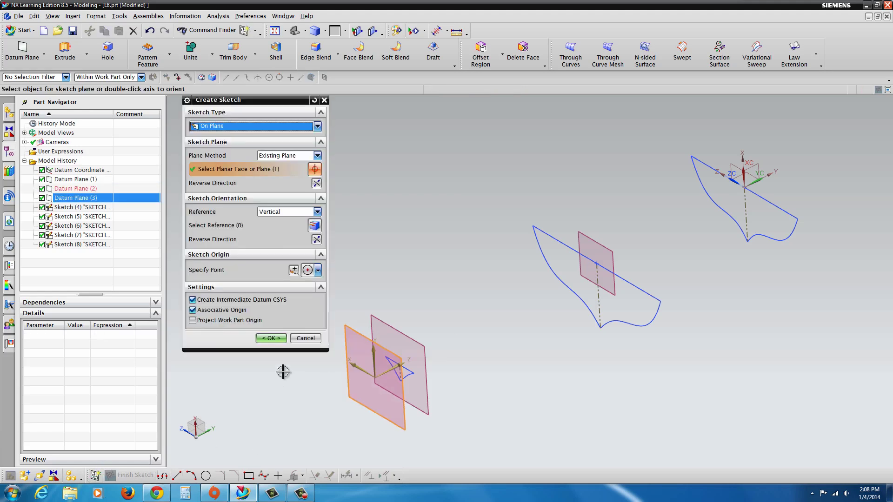
pyautogui.click(317, 183)
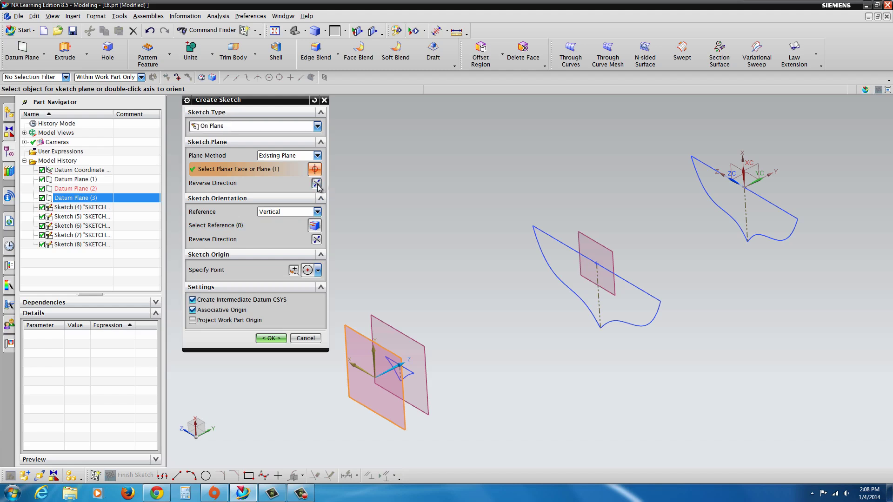
pyautogui.click(270, 338)
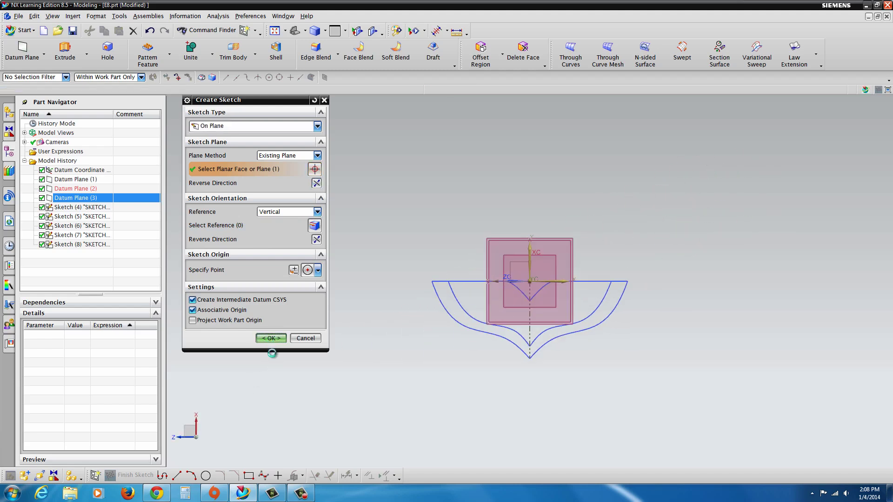
# Place a sketch point at the origin on Datum Plane (3) and finish the sketch.
pyautogui.click(278, 476)
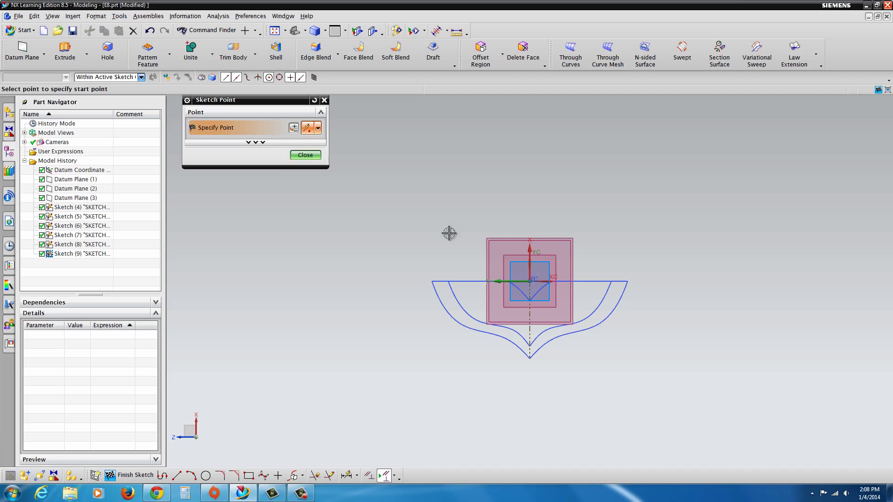
pyautogui.click(307, 155)
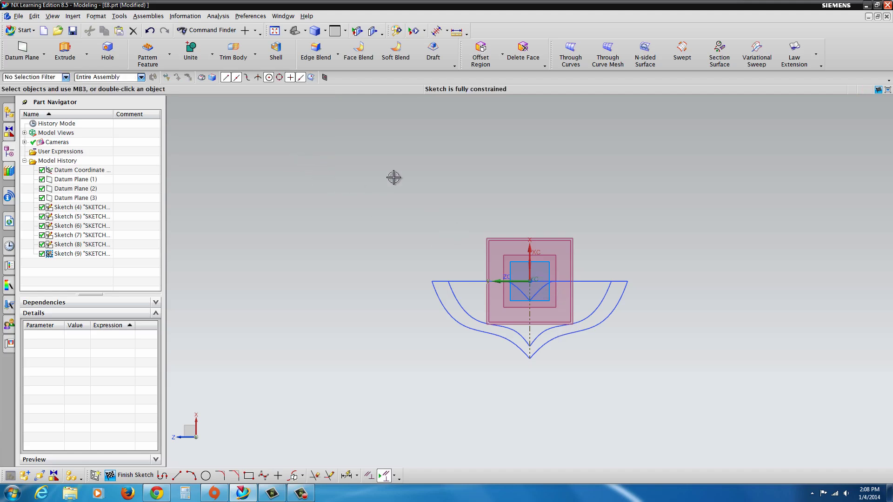
pyautogui.click(120, 473)
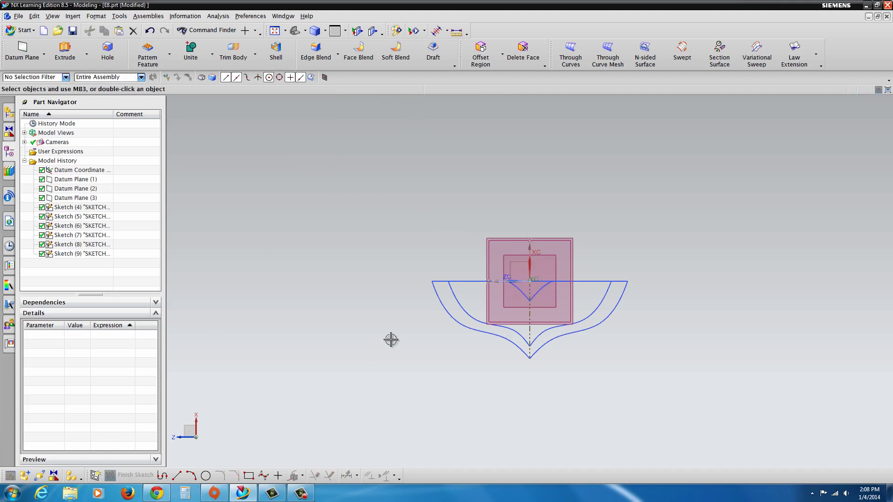
# Review the list of available surface commands to check that Through Curves is enabled.
pyautogui.moveTo(390, 339)
pyautogui.mouseDown(button='middle')
pyautogui.moveTo(486, 328)
pyautogui.moveTo(458, 354)
pyautogui.mouseUp(button='middle')
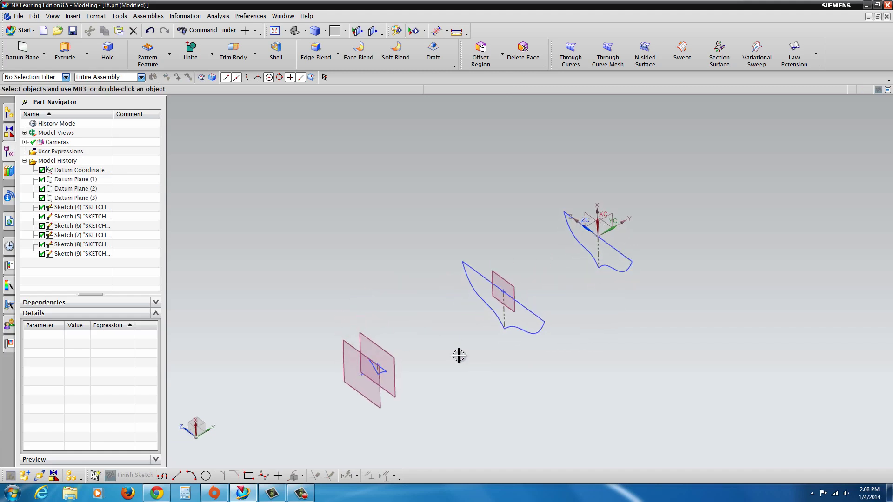
pyautogui.scroll(-2, 442, 355)
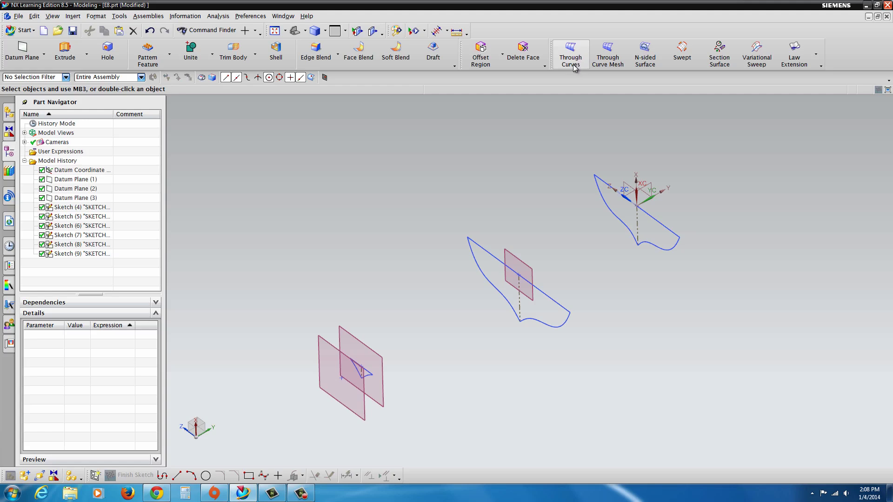
pyautogui.click(817, 67)
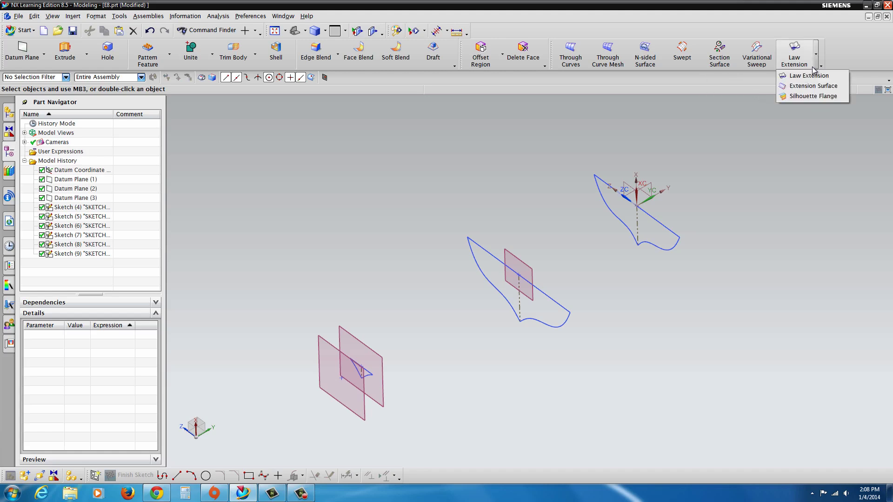
pyautogui.click(821, 66)
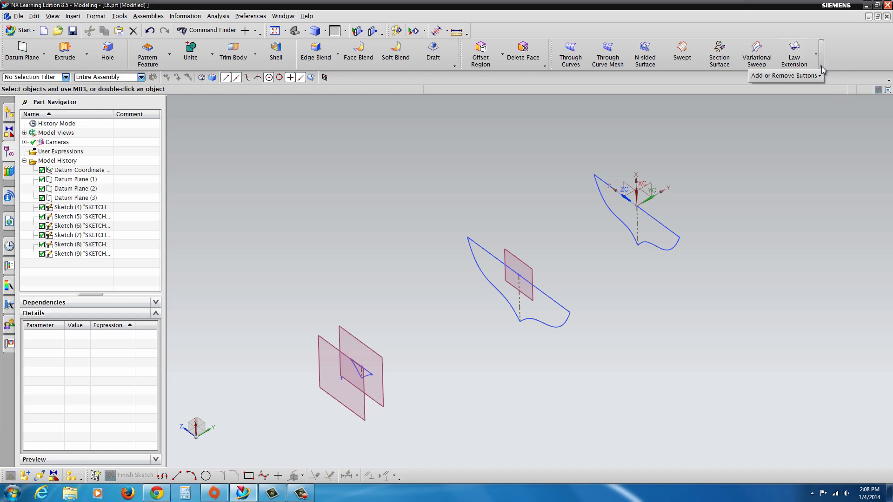
pyautogui.moveTo(812, 77)
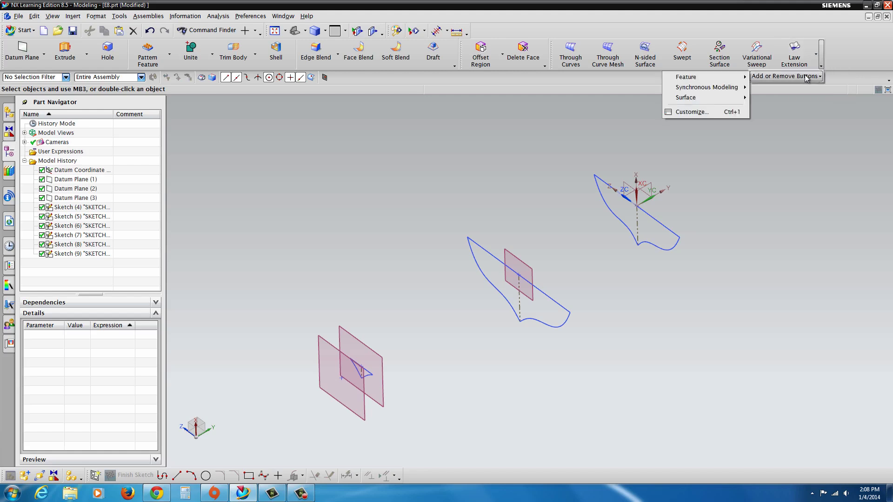
pyautogui.moveTo(710, 81)
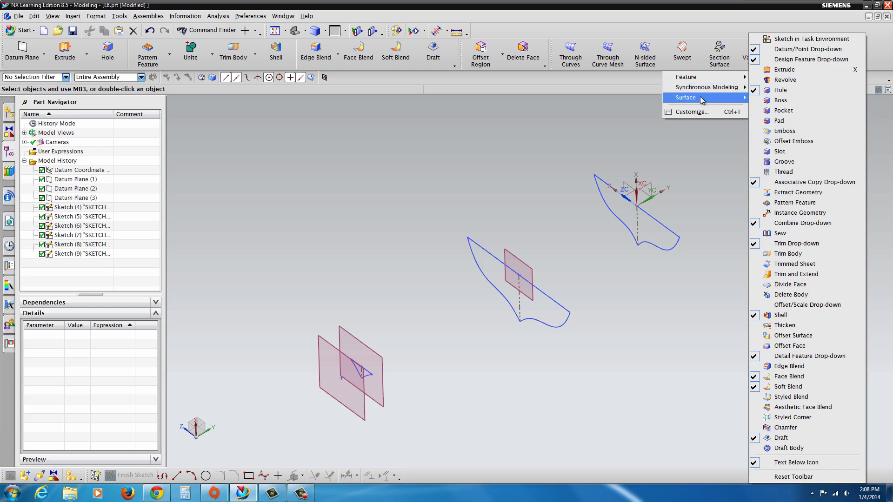
pyautogui.moveTo(702, 100)
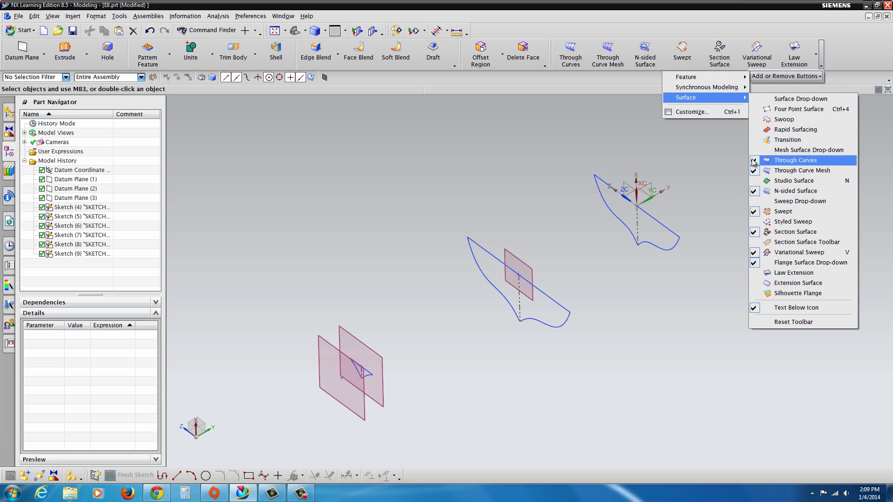
pyautogui.click(821, 66)
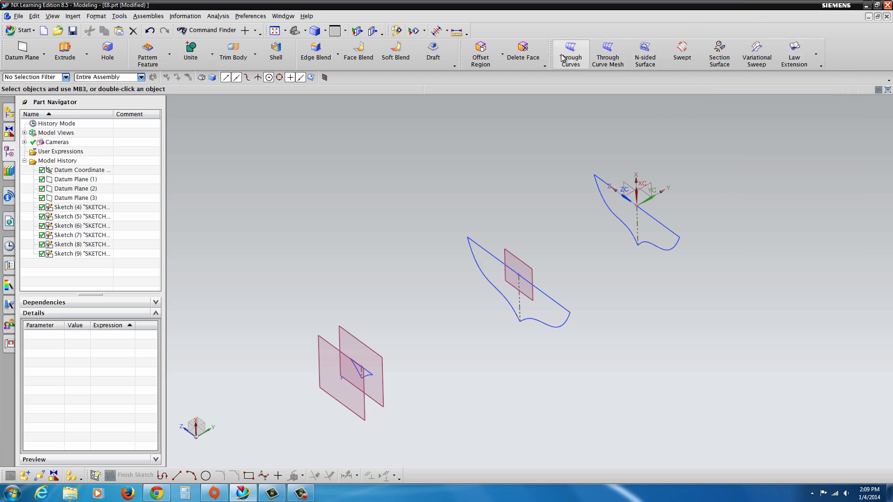
# Start a Through Curves solid and select the full closed section at the coordinate origin as its first section.
pyautogui.click(562, 58)
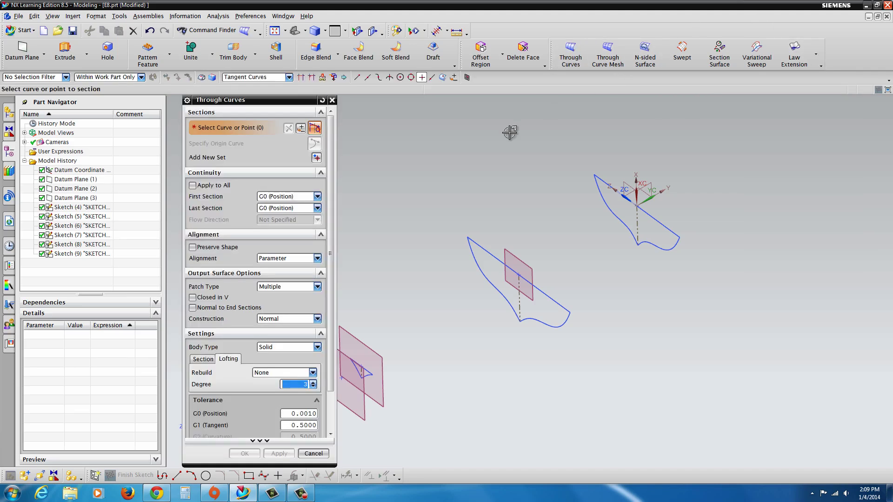
pyautogui.click(320, 334)
pyautogui.click(320, 335)
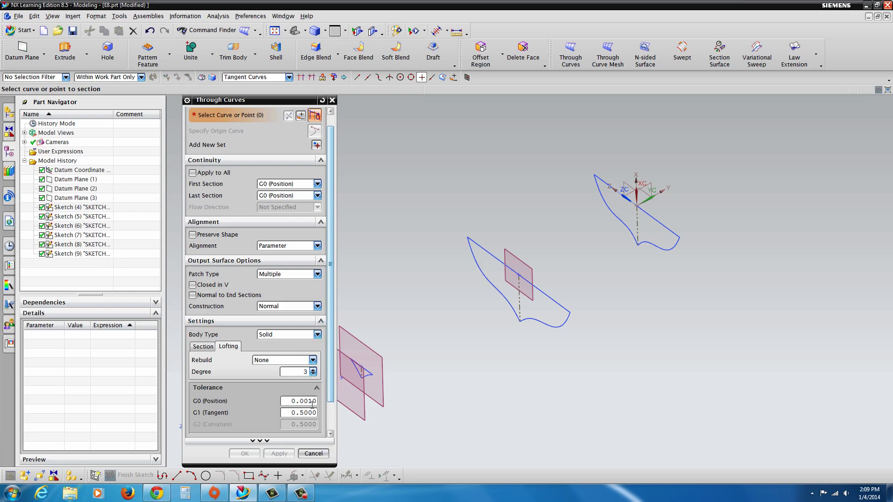
pyautogui.moveTo(332, 398); pyautogui.dragTo(333, 372)
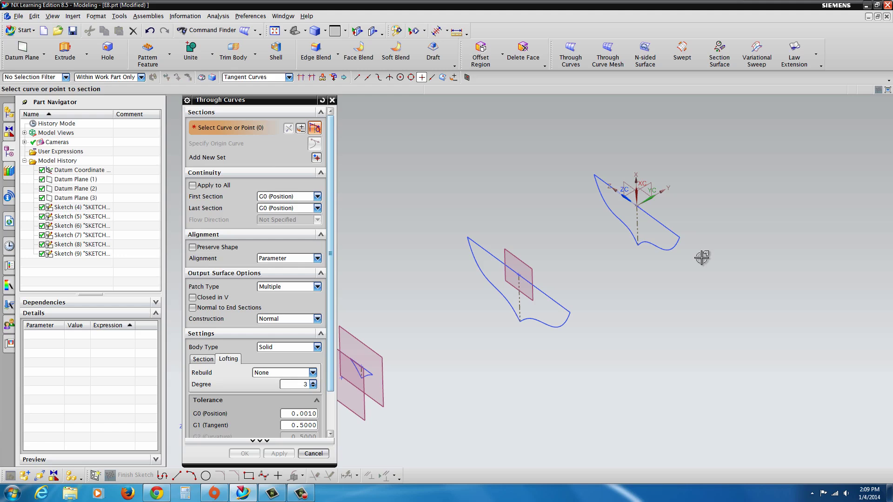
pyautogui.click(663, 224)
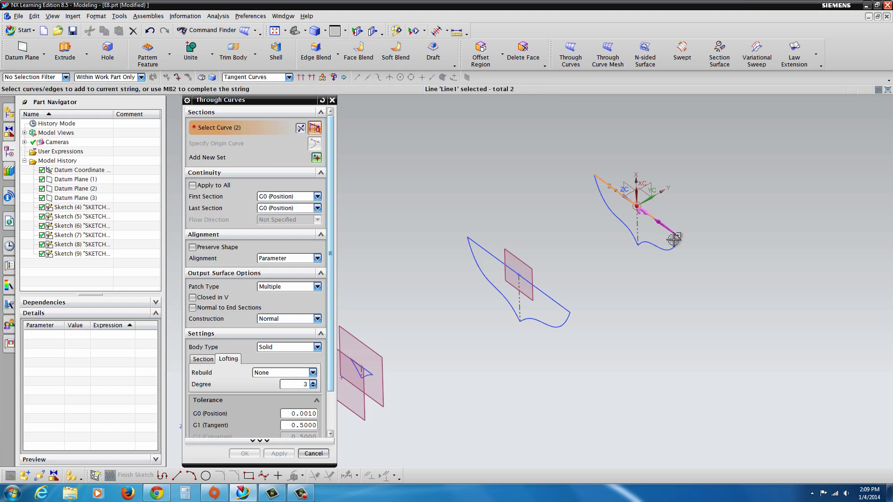
pyautogui.click(631, 235)
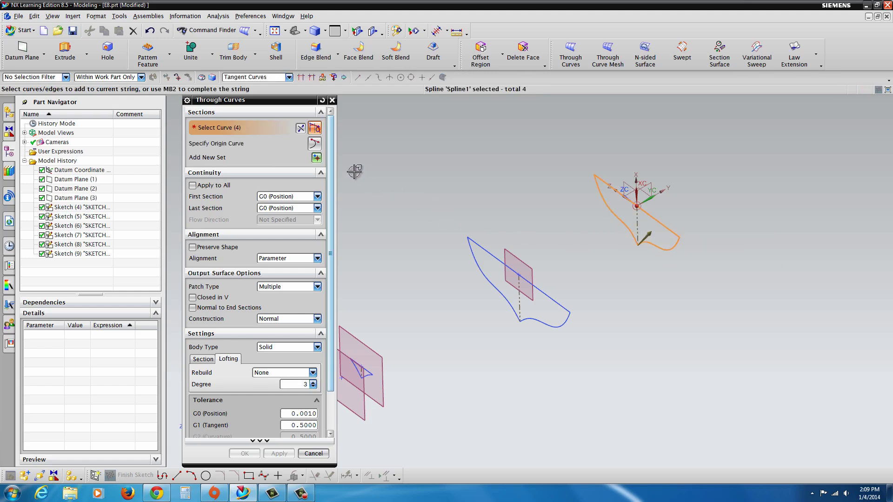
# Add the closed hull profile on Datum Plane (1) as the second section of the loft.
pyautogui.click(316, 159)
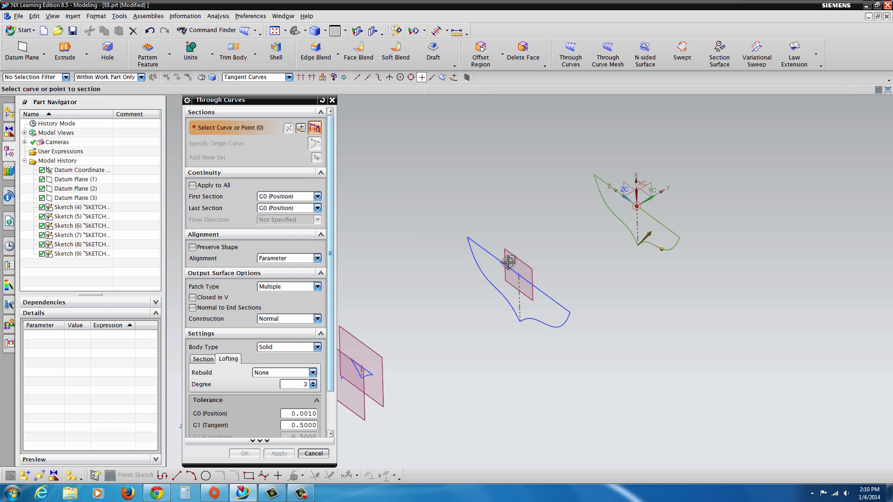
pyautogui.click(568, 313)
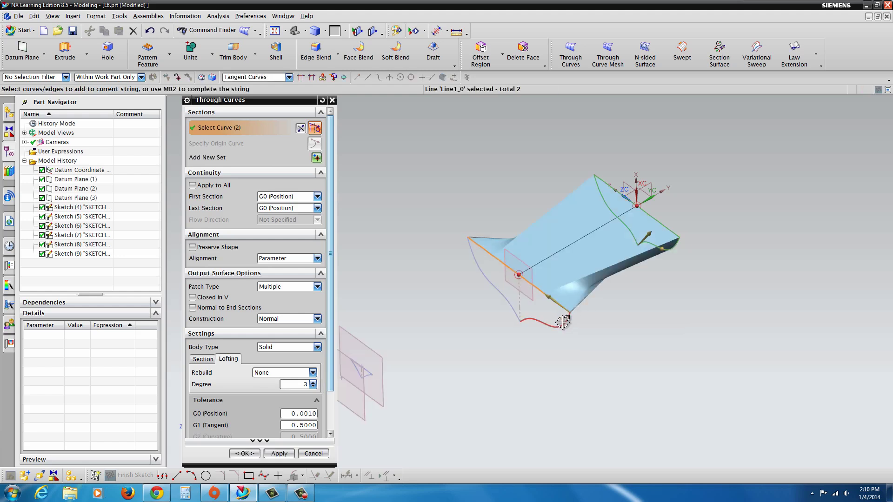
pyautogui.click(562, 325)
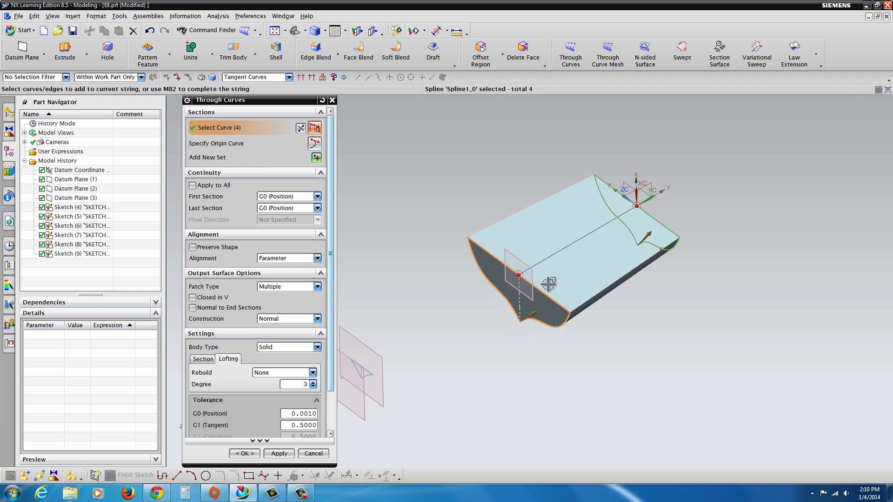
# Add the small closed profile on Datum Plane (2) as the third section of the loft.
pyautogui.scroll(2, 373, 379)
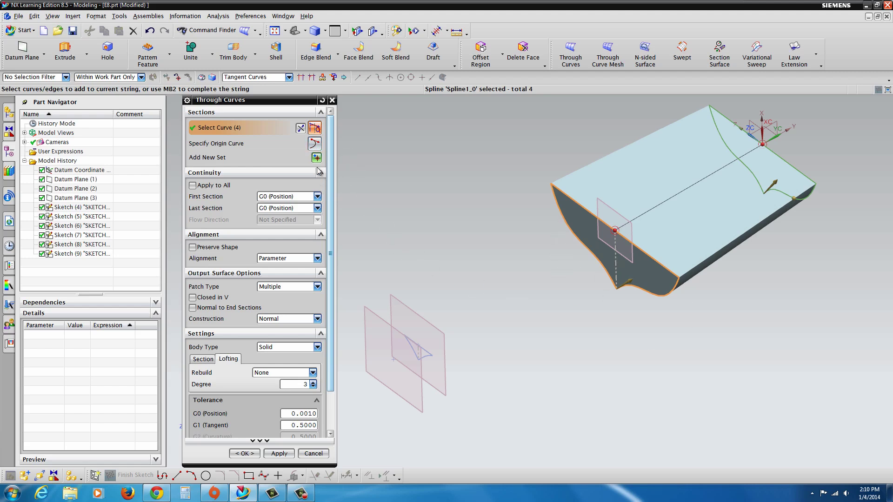
pyautogui.scroll(1, 390, 356)
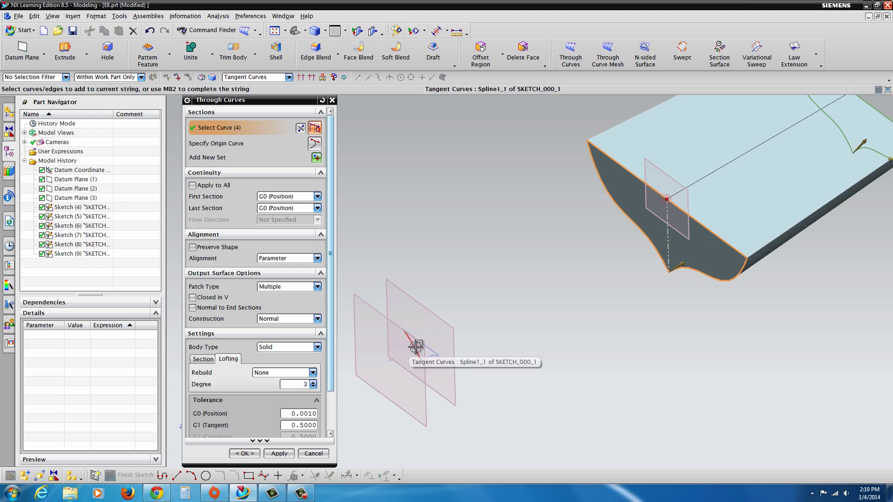
pyautogui.click(316, 158)
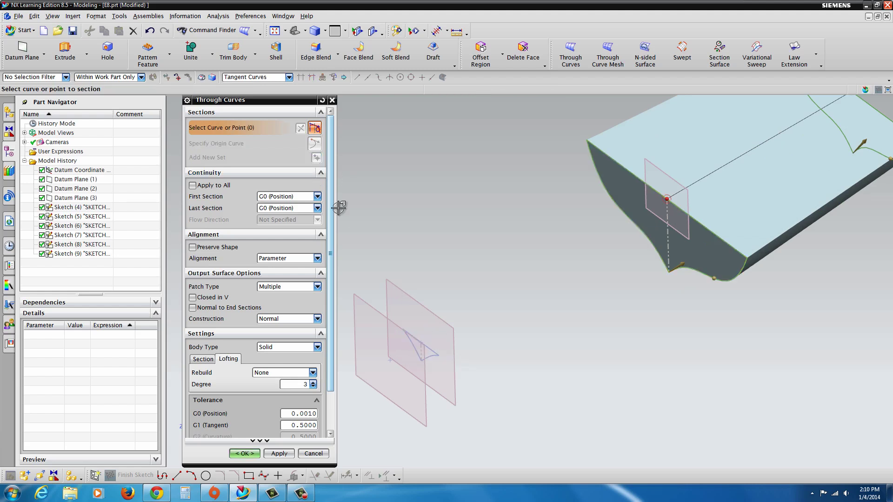
pyautogui.click(415, 341)
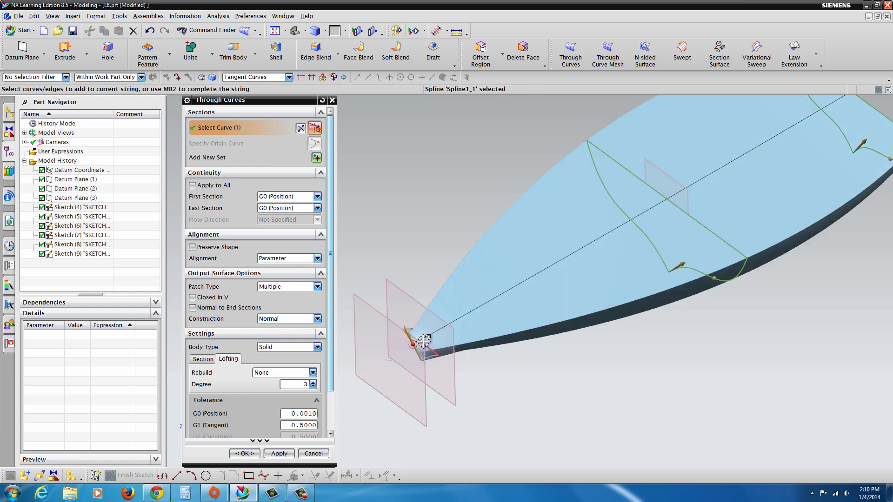
pyautogui.click(424, 345)
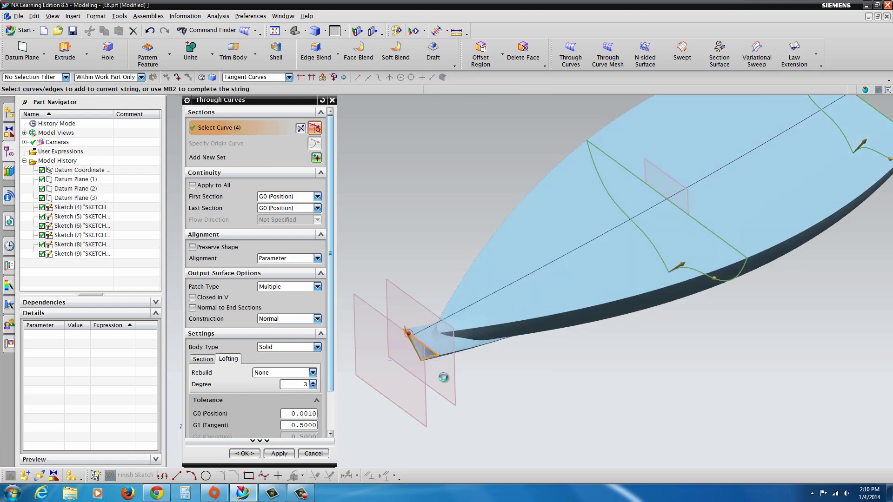
# Respecify the origin curve of the small section on Datum Plane (2) so it starts at the deck centre like the other sections.
pyautogui.scroll(2, 458, 375)
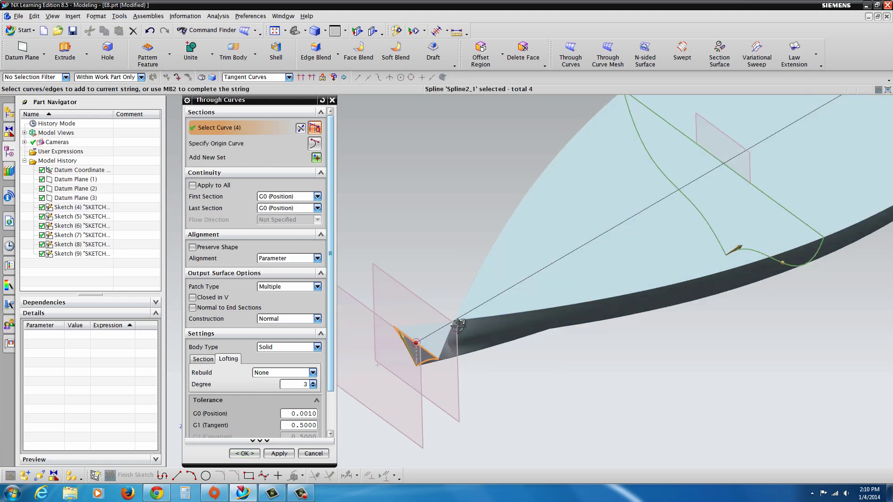
pyautogui.click(315, 145)
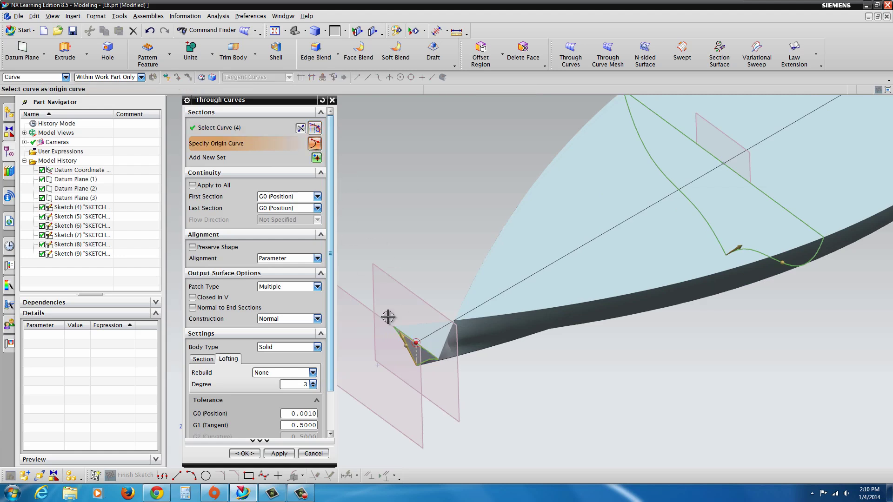
pyautogui.click(425, 360)
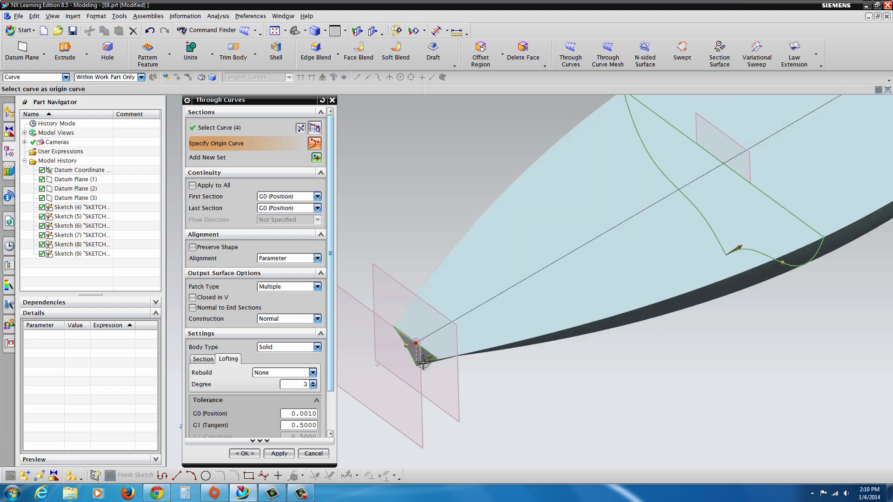
pyautogui.click(412, 356)
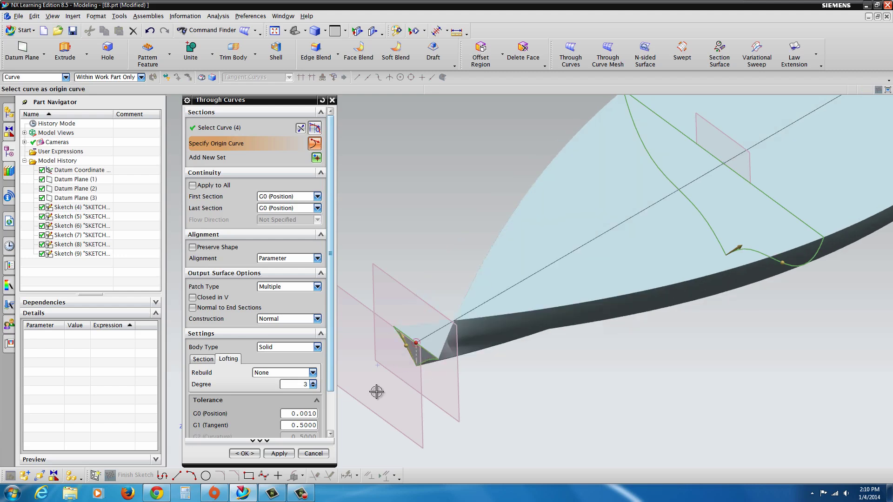
pyautogui.click(432, 361)
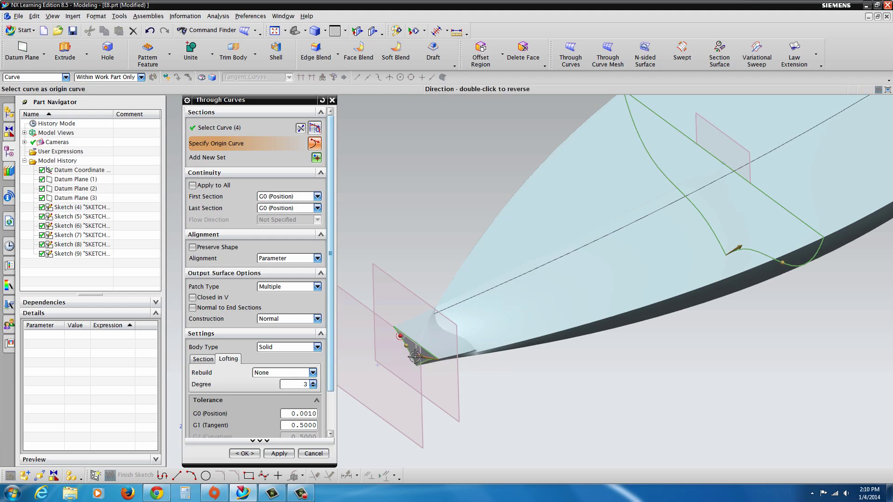
pyautogui.click(424, 352)
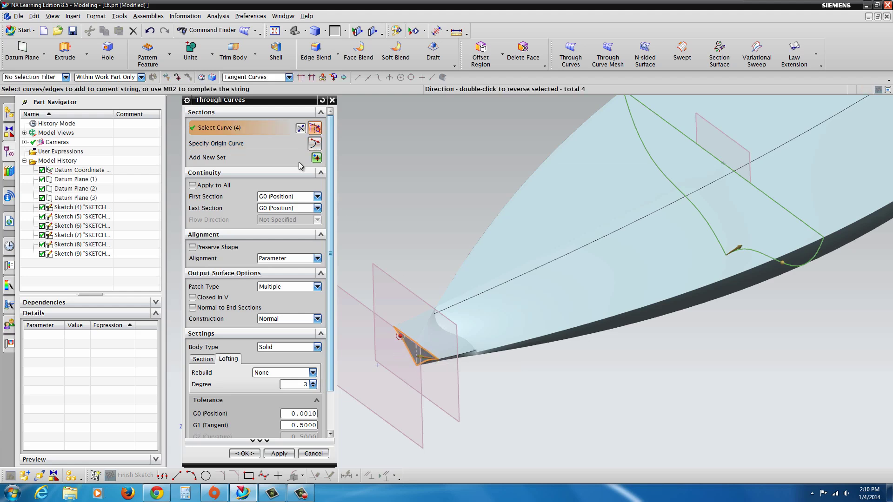
pyautogui.click(314, 146)
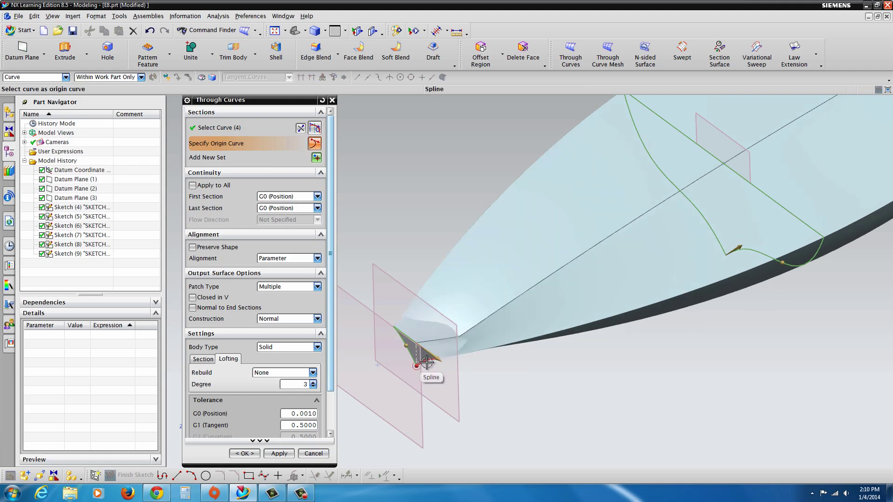
pyautogui.click(430, 362)
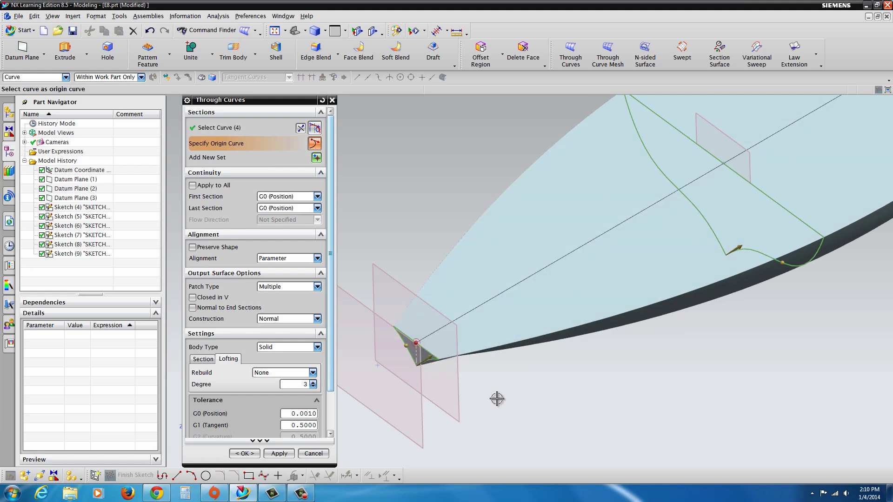
pyautogui.moveTo(513, 379); pyautogui.dragTo(568, 361, button='middle')
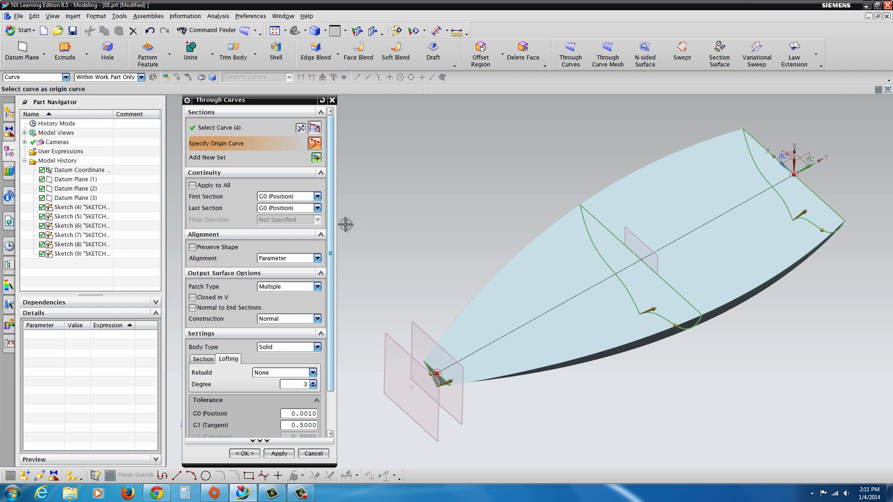
# Add the bow point on the outermost datum plane as the fourth section and complete the Through Curves solid.
pyautogui.click(317, 158)
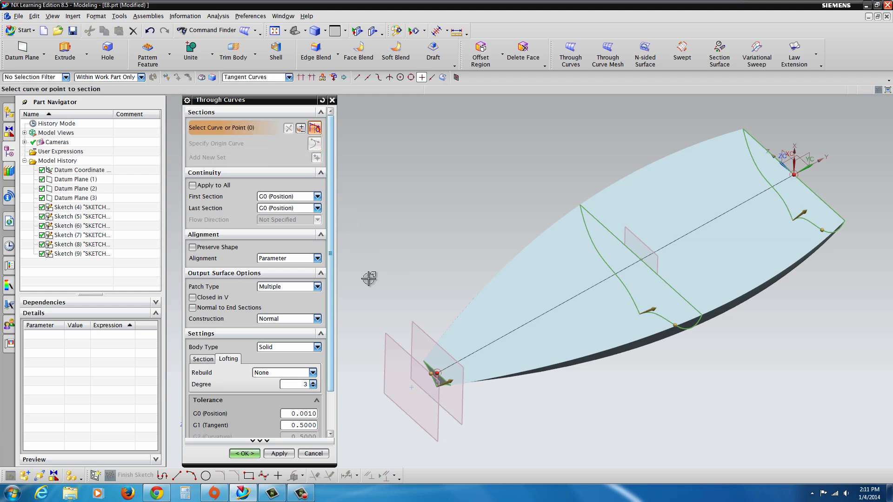
pyautogui.click(412, 388)
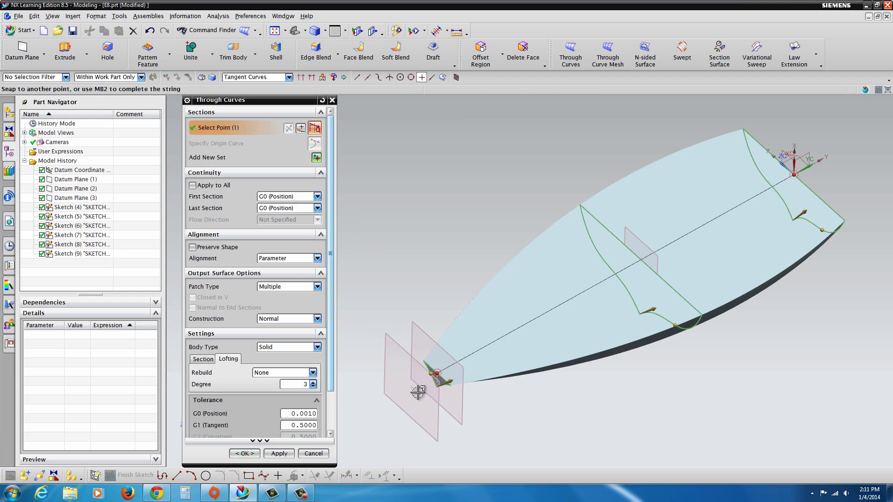
pyautogui.moveTo(411, 388); pyautogui.dragTo(473, 343, button='middle')
pyautogui.scroll(3, 467, 395)
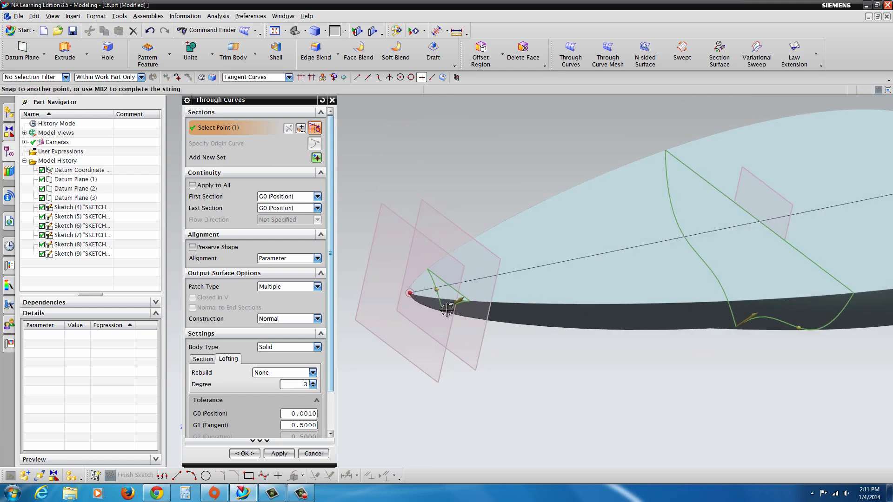
pyautogui.moveTo(474, 398)
pyautogui.mouseDown(button='middle')
pyautogui.moveTo(533, 368)
pyautogui.moveTo(532, 408)
pyautogui.moveTo(526, 395)
pyautogui.moveTo(581, 367)
pyautogui.moveTo(484, 309)
pyautogui.moveTo(480, 292)
pyautogui.moveTo(523, 382)
pyautogui.mouseUp(button='middle')
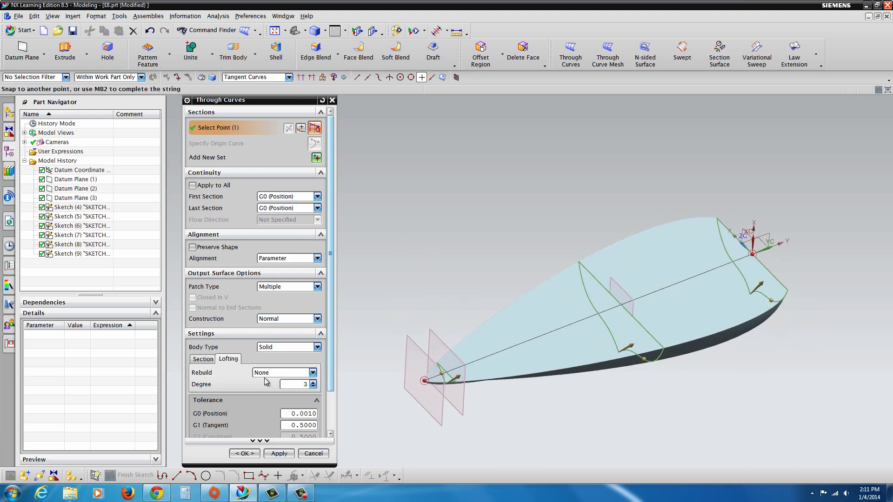
pyautogui.click(245, 454)
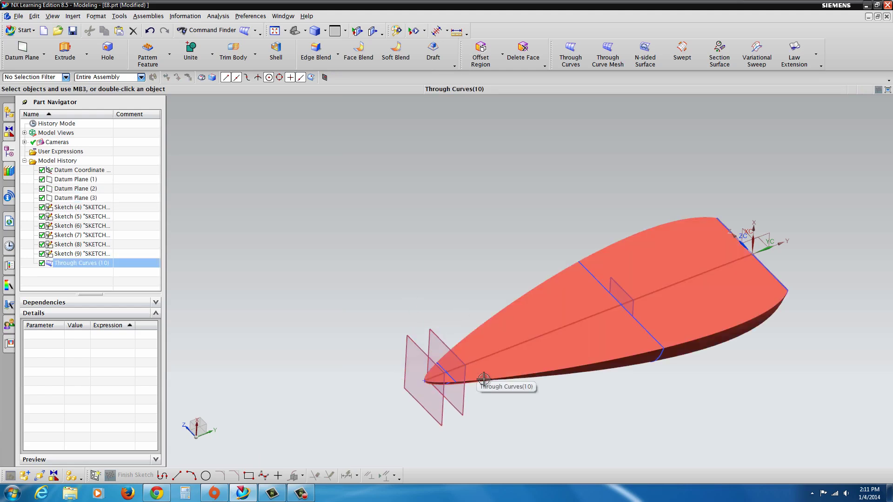
# Try moving Datum Plane (2) much farther out beyond the bow, inspect the loft, and undo the move.
pyautogui.doubleClick(446, 343)
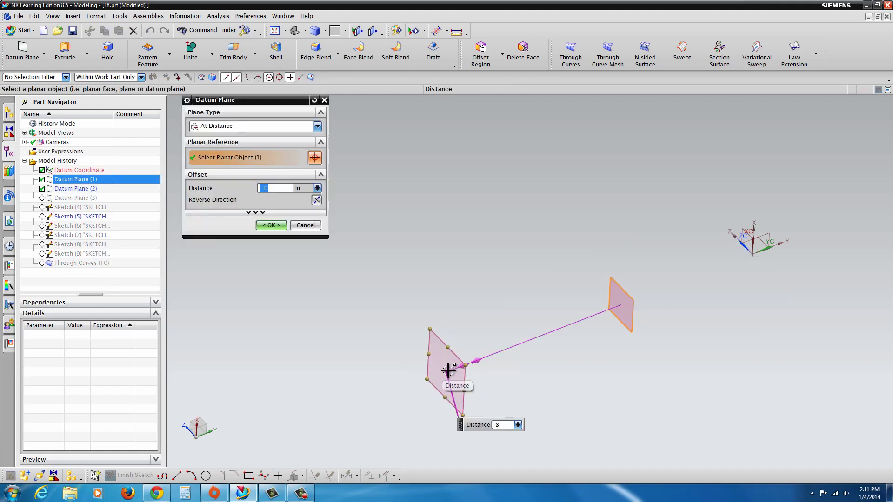
pyautogui.moveTo(448, 371); pyautogui.dragTo(263, 428)
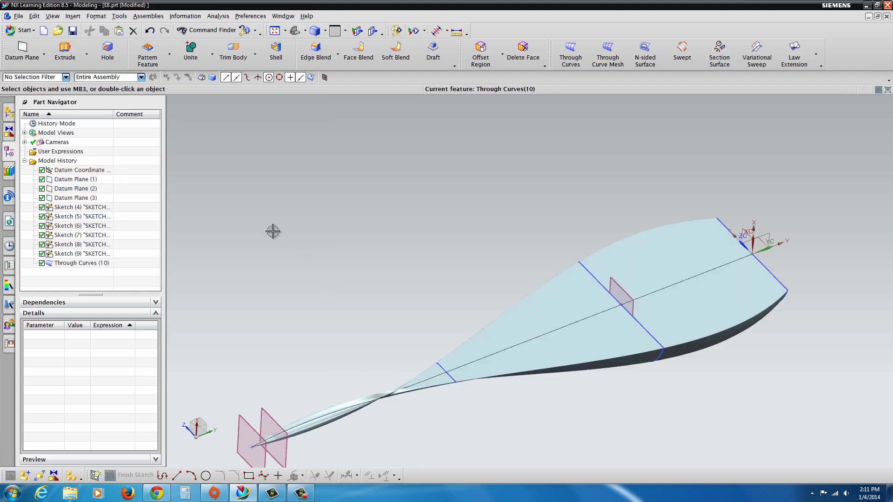
pyautogui.scroll(3, 428, 406)
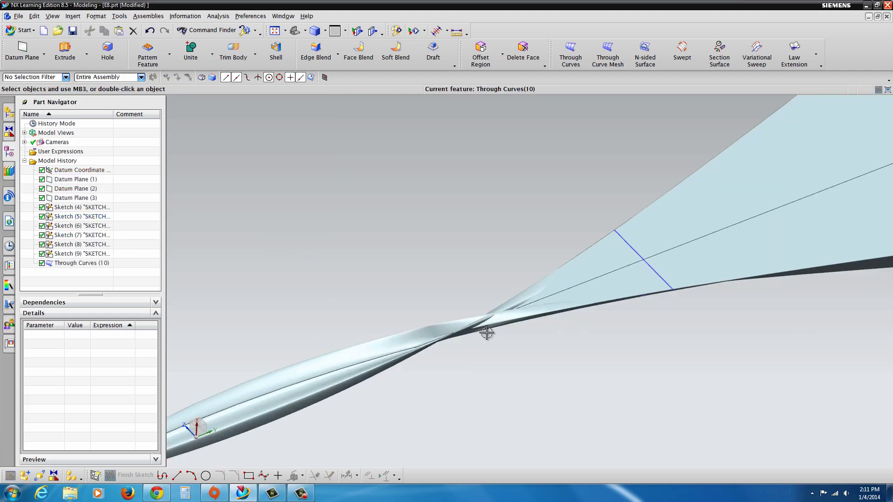
pyautogui.scroll(-2, 493, 344)
pyautogui.scroll(-1, 504, 353)
pyautogui.scroll(2, 472, 367)
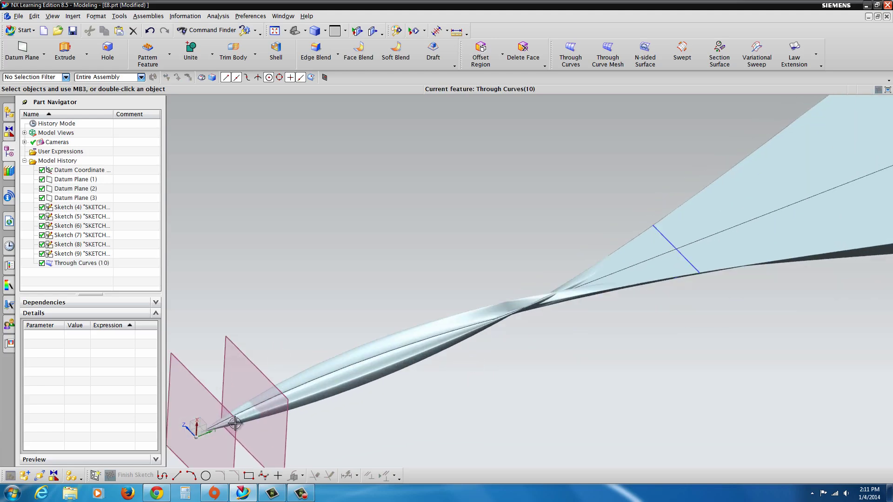
pyautogui.scroll(-3, 528, 334)
pyautogui.click(418, 349)
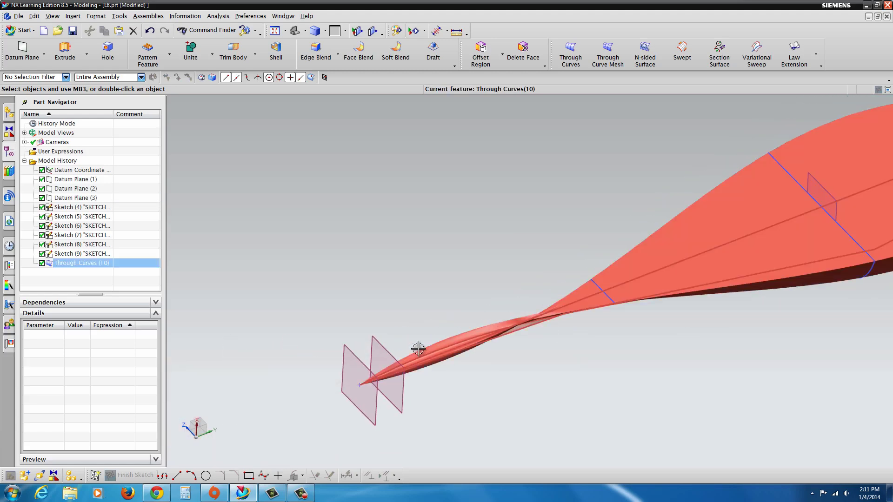
pyautogui.press('Escape')
pyautogui.click(150, 31)
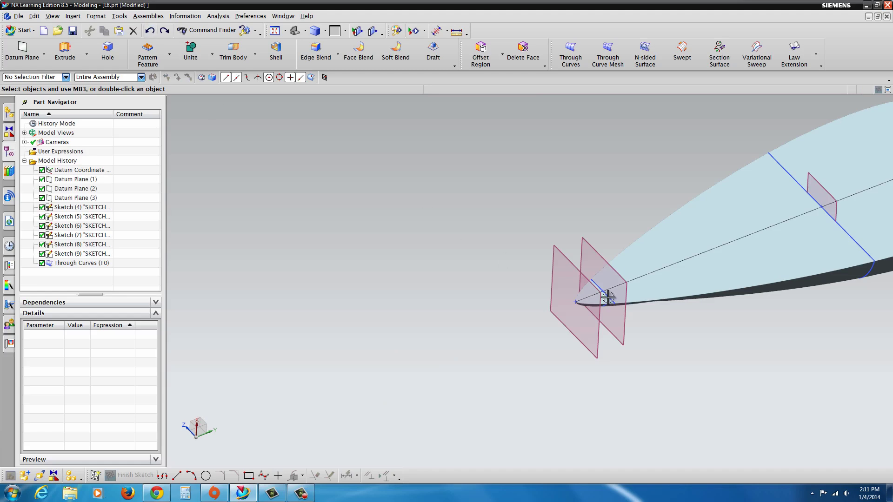
# Try moving Datum Plane (1) farther toward the bow, inspect the loft, and undo the move.
pyautogui.scroll(5, 608, 297)
pyautogui.moveTo(624, 308); pyautogui.dragTo(588, 332, button='middle')
pyautogui.scroll(-4, 611, 343)
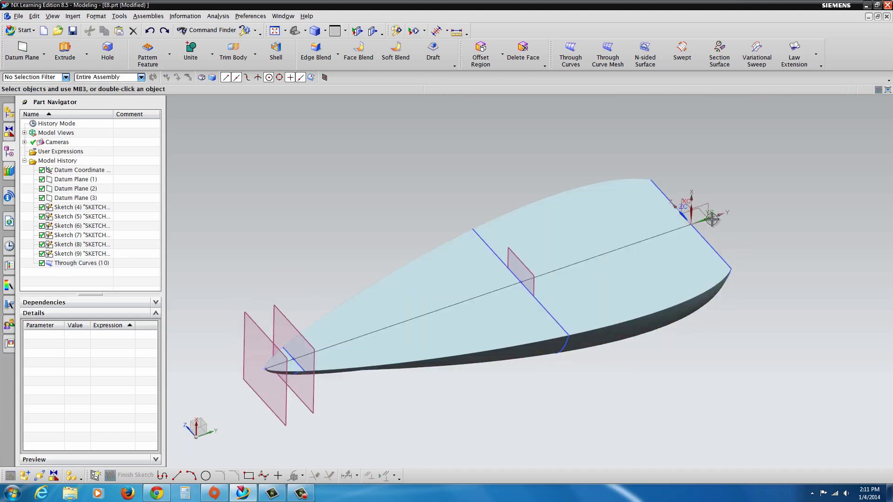
pyautogui.doubleClick(529, 268)
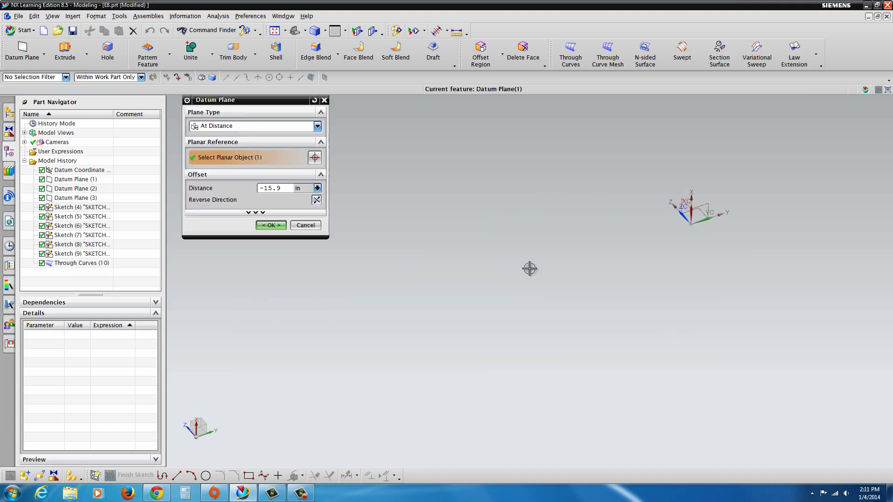
pyautogui.moveTo(522, 282); pyautogui.dragTo(339, 260)
pyautogui.click(272, 225)
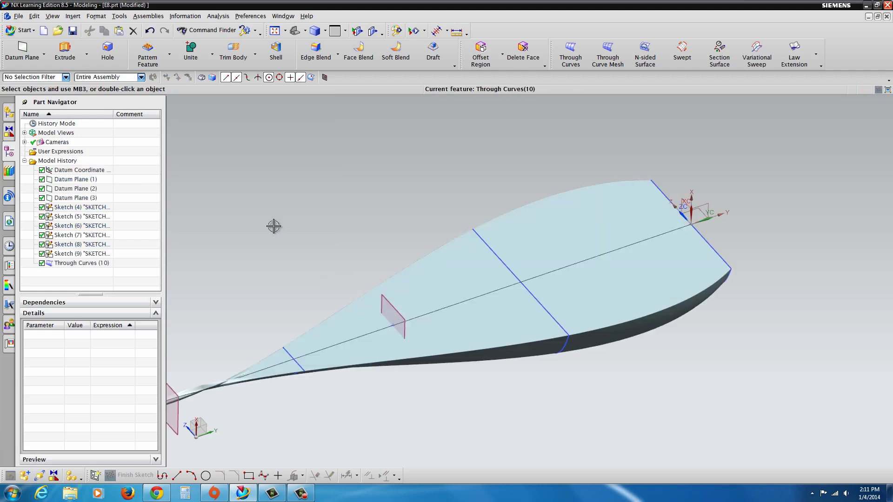
pyautogui.scroll(5, 327, 361)
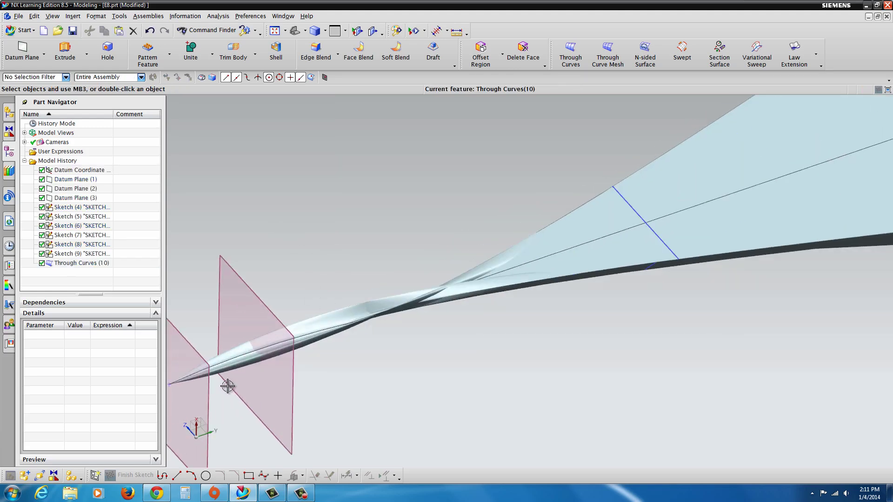
pyautogui.scroll(-4, 418, 348)
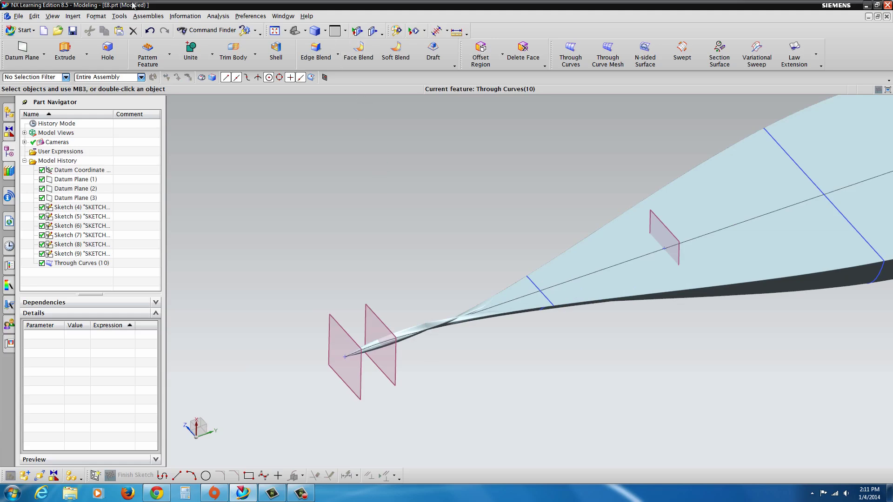
pyautogui.click(148, 31)
# Examine the lofted hull's bow tip, deck and side from several angles.
pyautogui.click(548, 295)
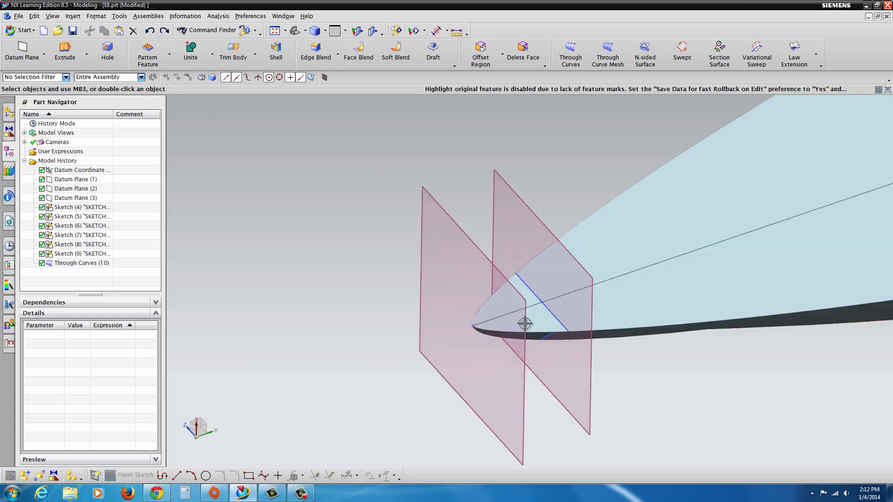
pyautogui.scroll(6, 531, 303)
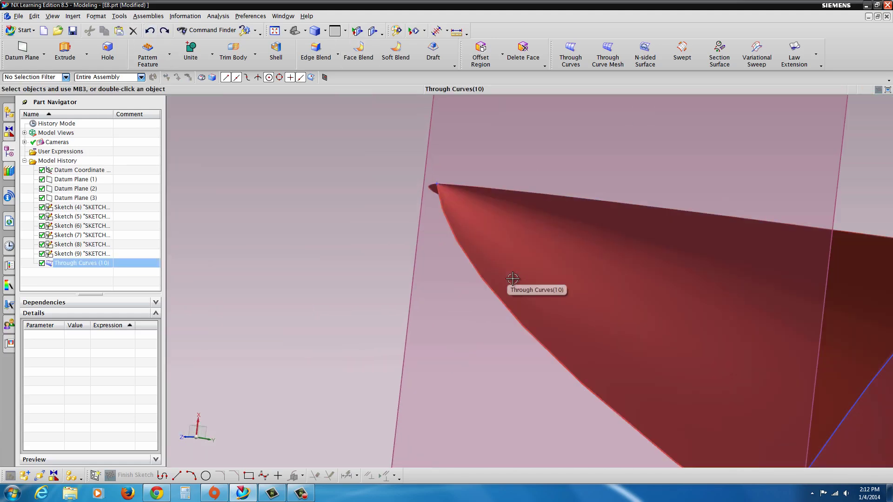
pyautogui.scroll(-8, 516, 298)
pyautogui.press('Escape')
pyautogui.moveTo(606, 309); pyautogui.dragTo(740, 371, button='middle')
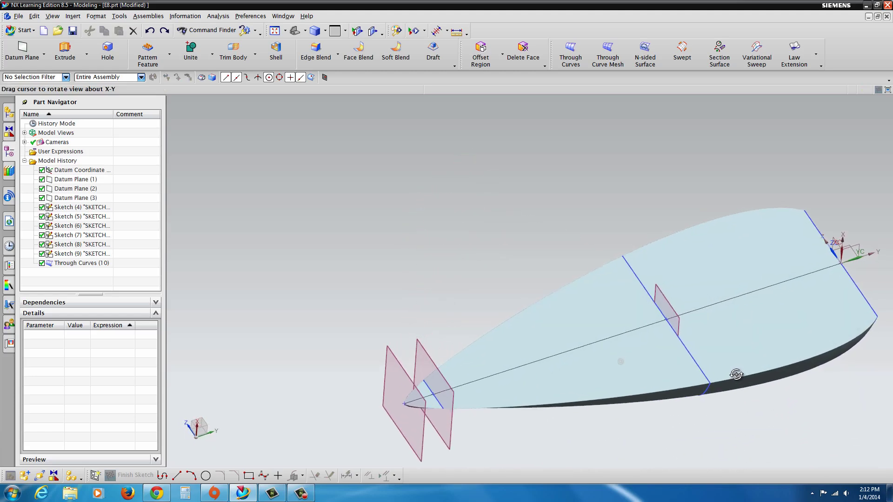
pyautogui.scroll(1, 767, 386)
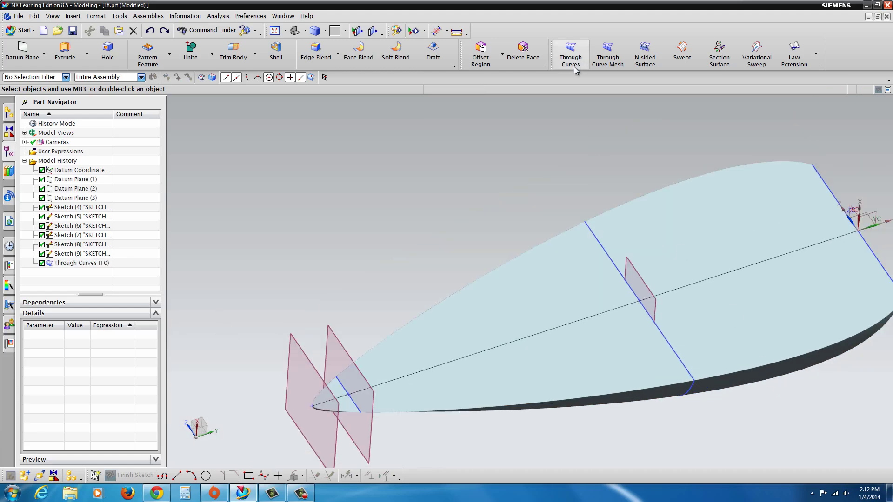
pyautogui.moveTo(550, 251); pyautogui.dragTo(711, 301, button='middle')
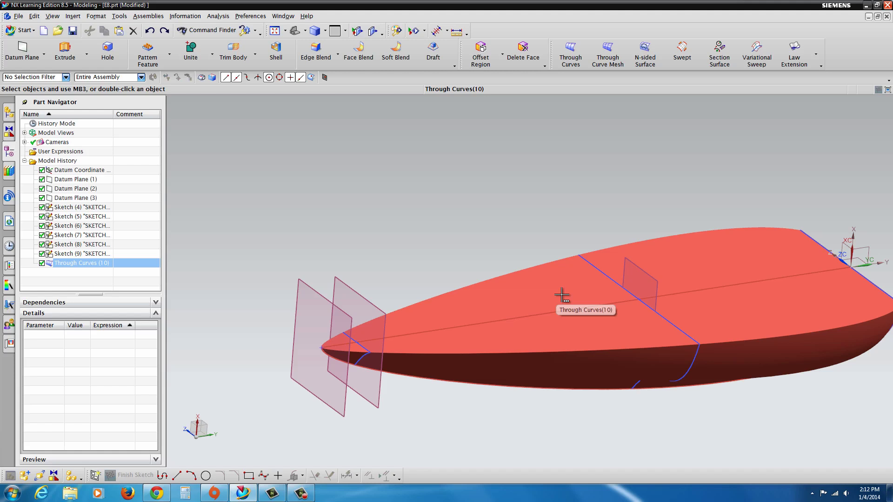
pyautogui.press('Escape')
pyautogui.scroll(-3, 530, 231)
pyautogui.moveTo(607, 260); pyautogui.dragTo(576, 222, button='middle')
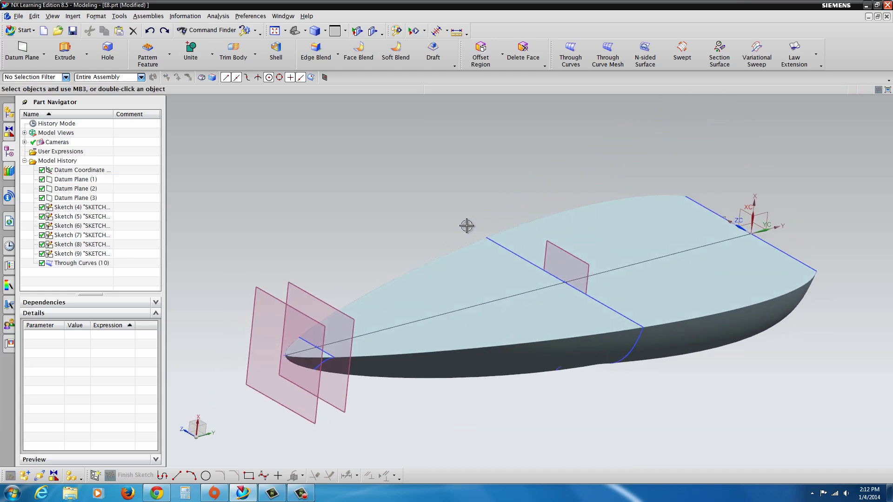
pyautogui.click(609, 207)
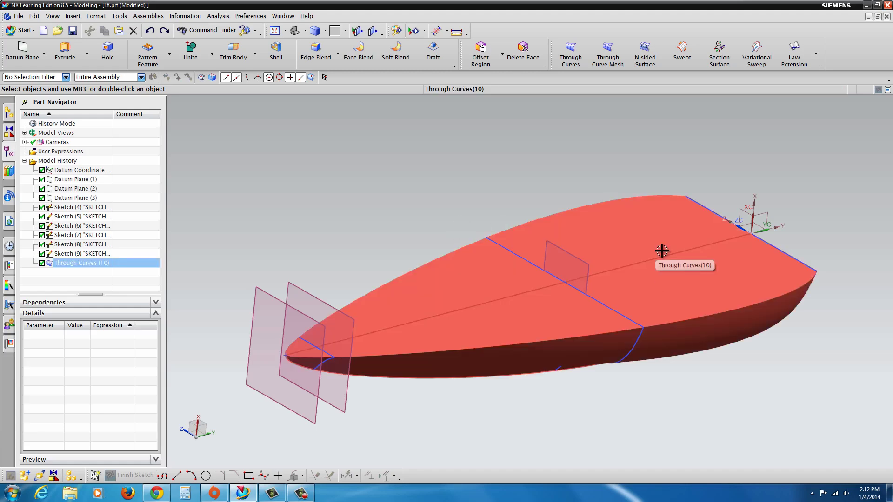
pyautogui.press('Escape')
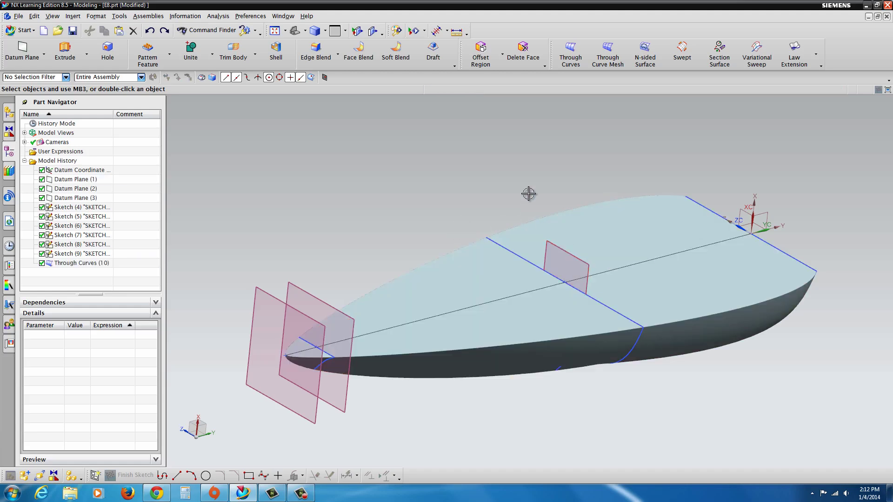
pyautogui.moveTo(528, 193); pyautogui.dragTo(518, 205, button='middle')
pyautogui.click(583, 313)
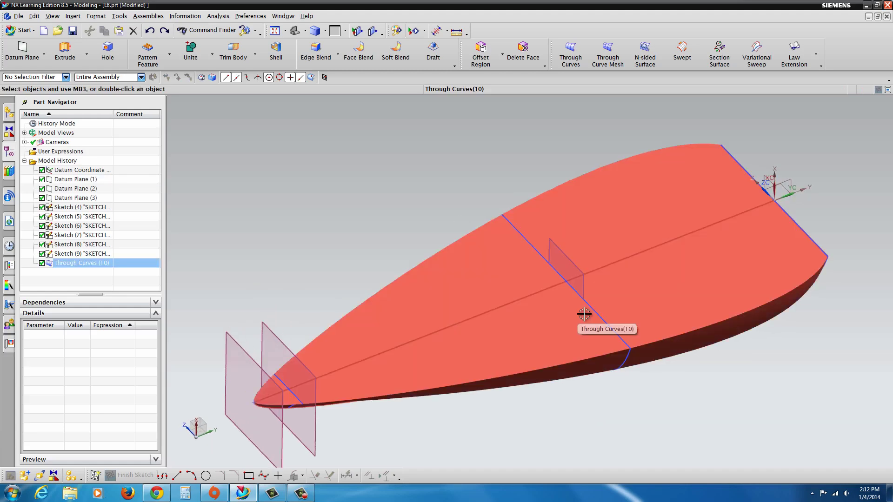
pyautogui.press('Escape')
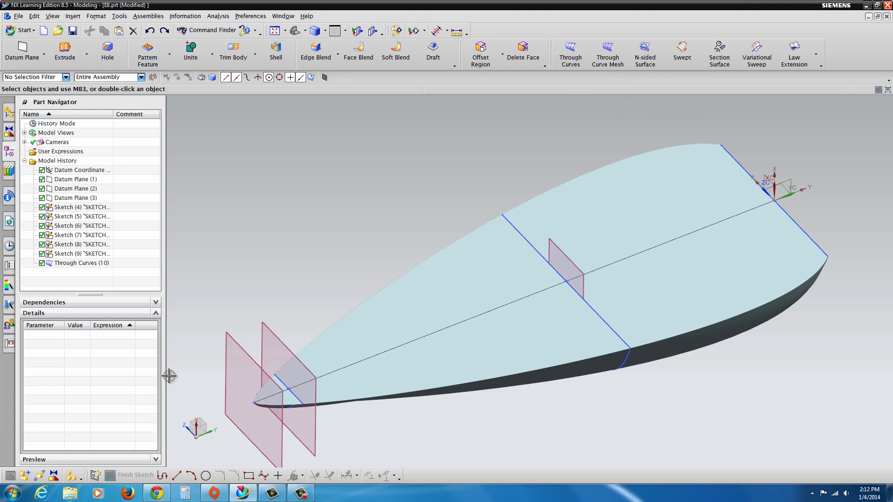
# Create a sketch on the datum coordinate system's YZ plane, level with the hull's flat deck, and orient the view to it.
pyautogui.click(95, 475)
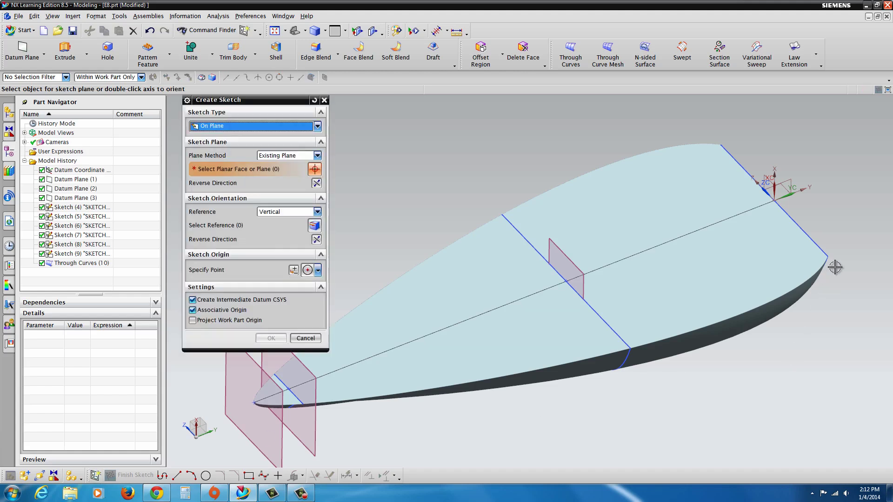
pyautogui.click(786, 190)
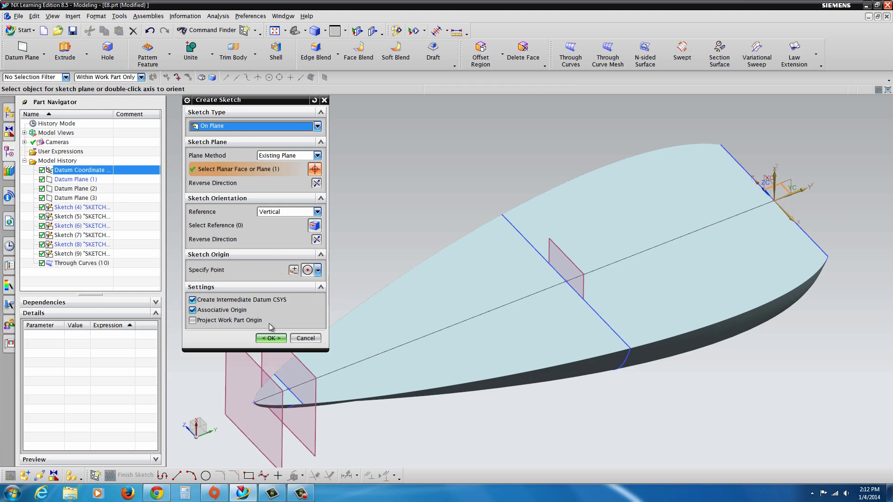
pyautogui.click(275, 337)
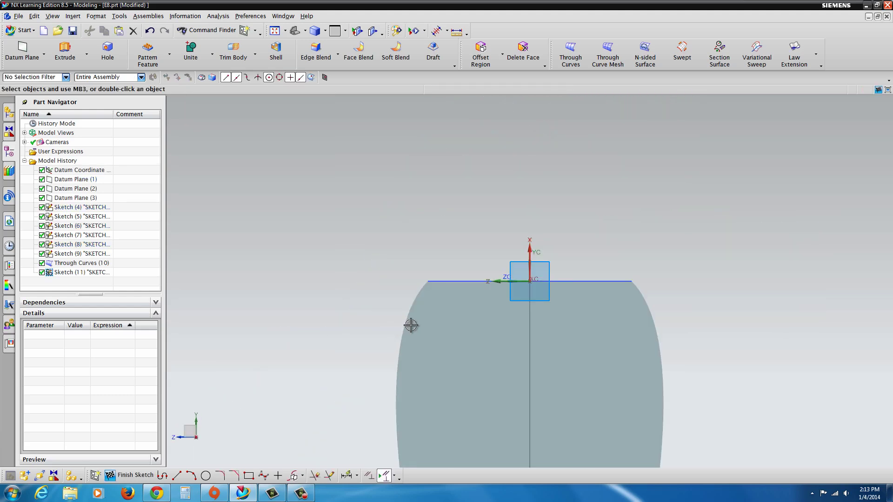
pyautogui.hotkey('shift', 'F8')
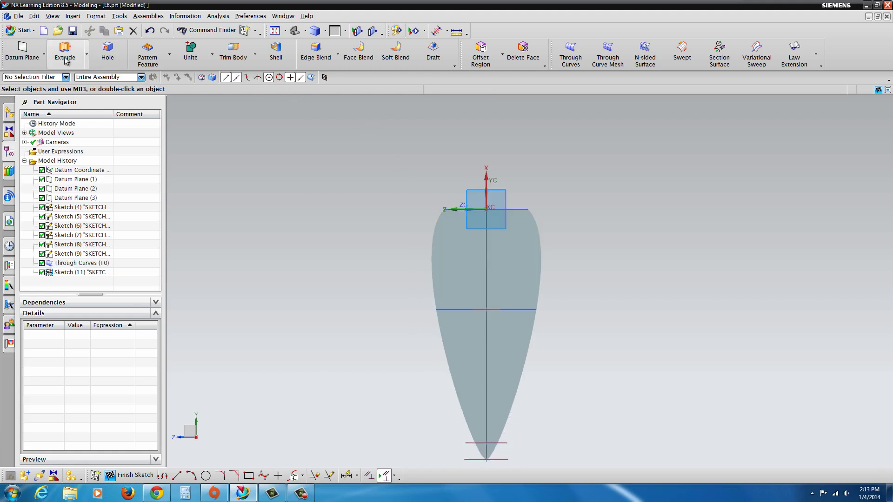
# Sketch an open eight-line half outline of a cabin on the deck, about 1.6 in wide, starting and ending on the centerline.
pyautogui.click(177, 476)
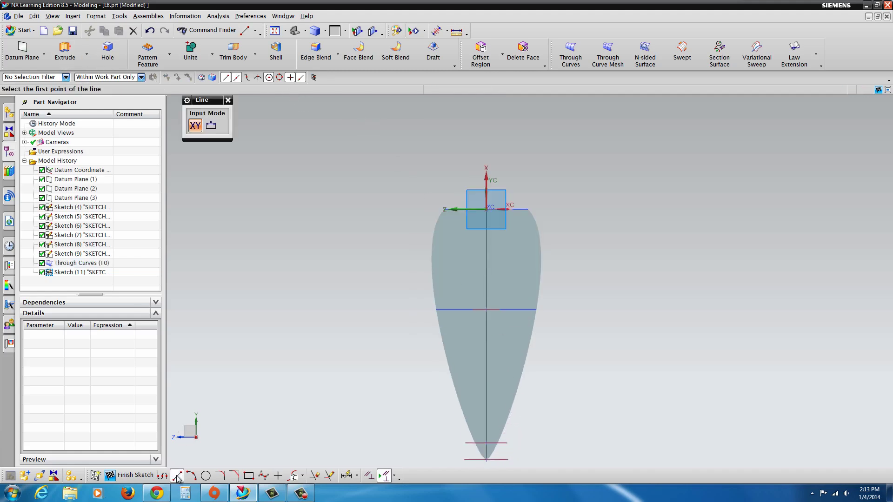
pyautogui.click(162, 475)
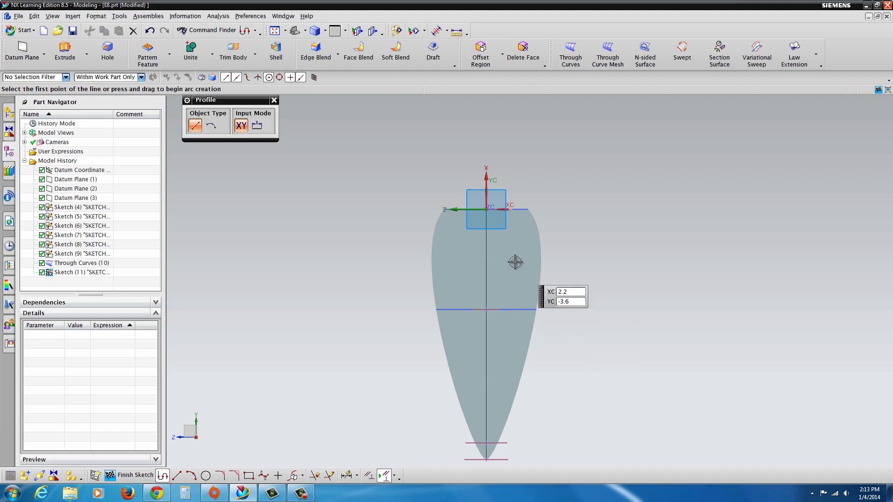
pyautogui.click(486, 246)
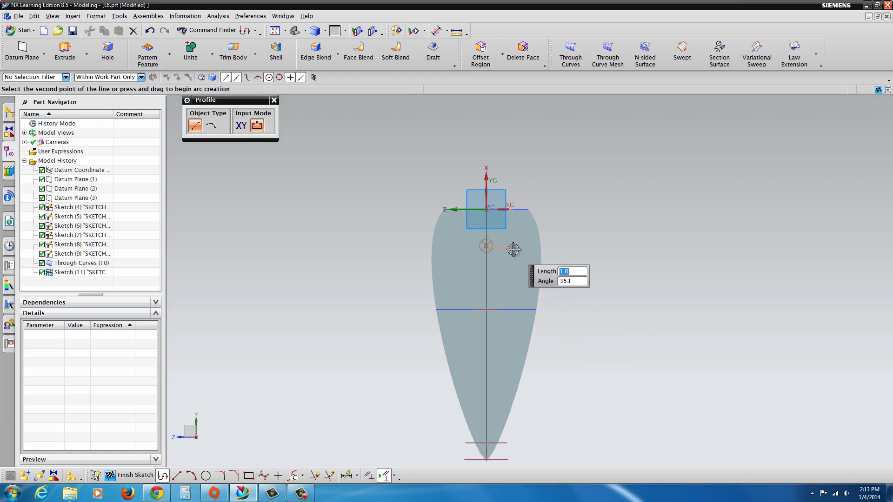
pyautogui.click(512, 296)
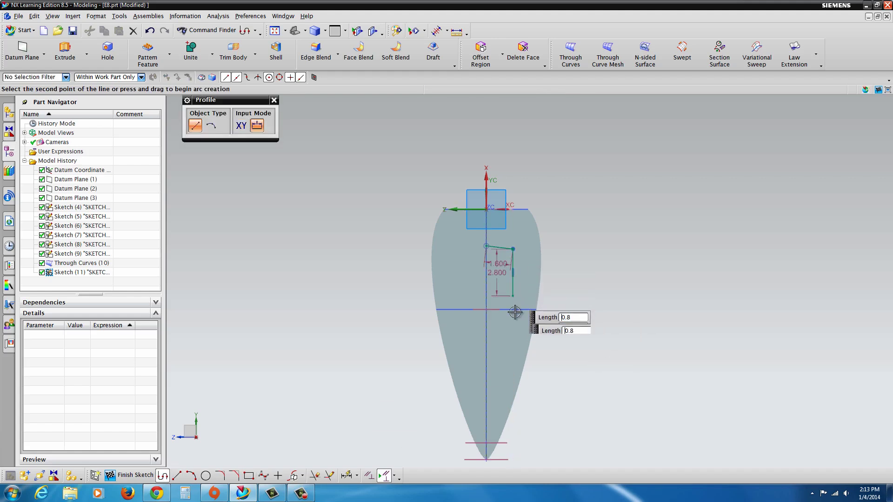
pyautogui.click(499, 320)
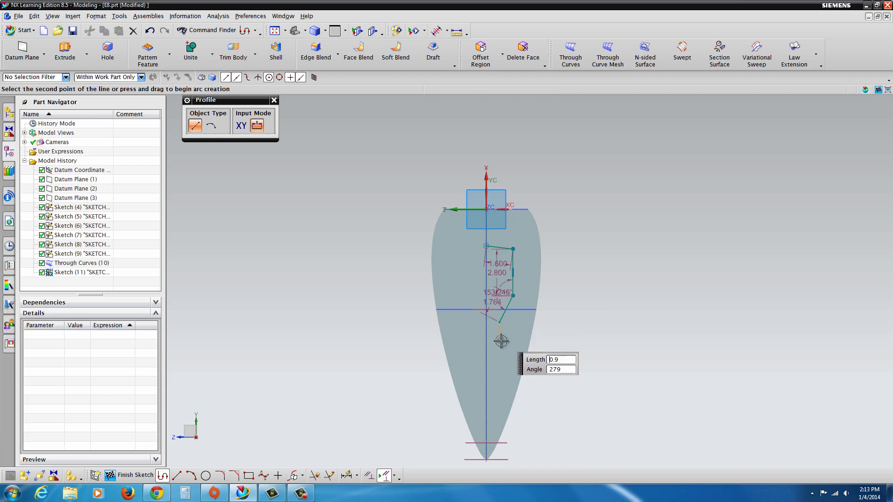
pyautogui.click(499, 341)
pyautogui.click(513, 342)
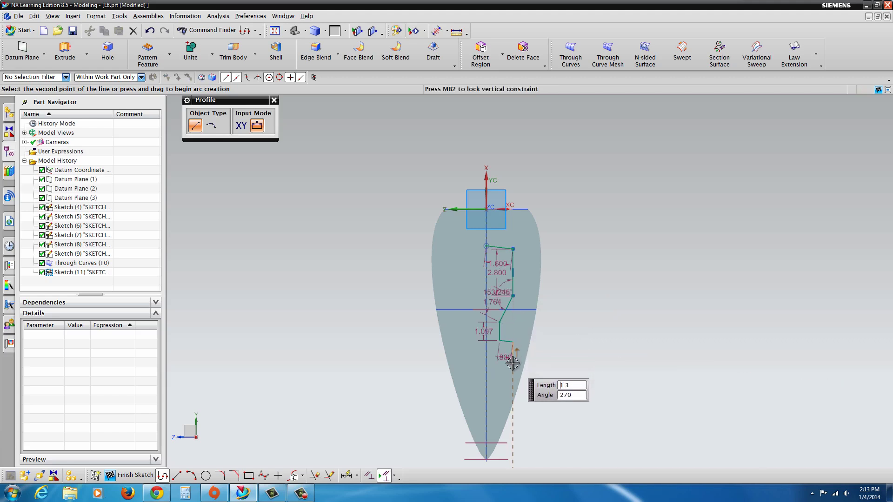
pyautogui.click(513, 364)
pyautogui.click(499, 380)
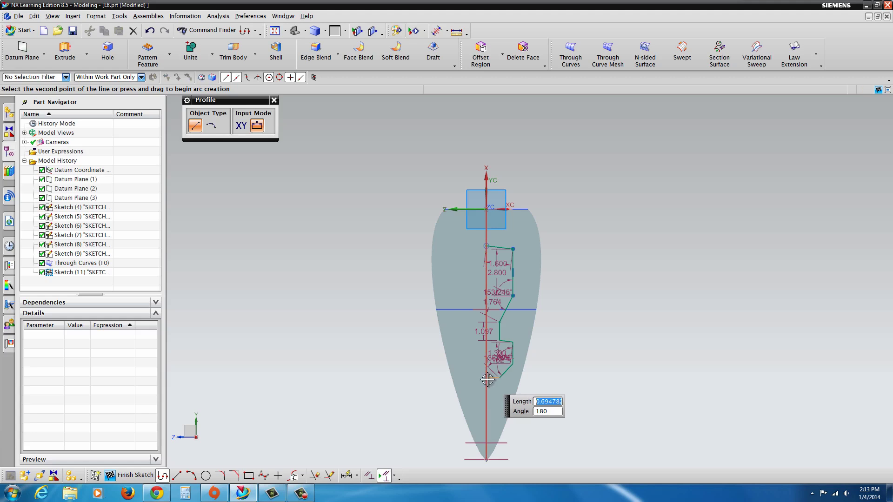
pyautogui.click(486, 379)
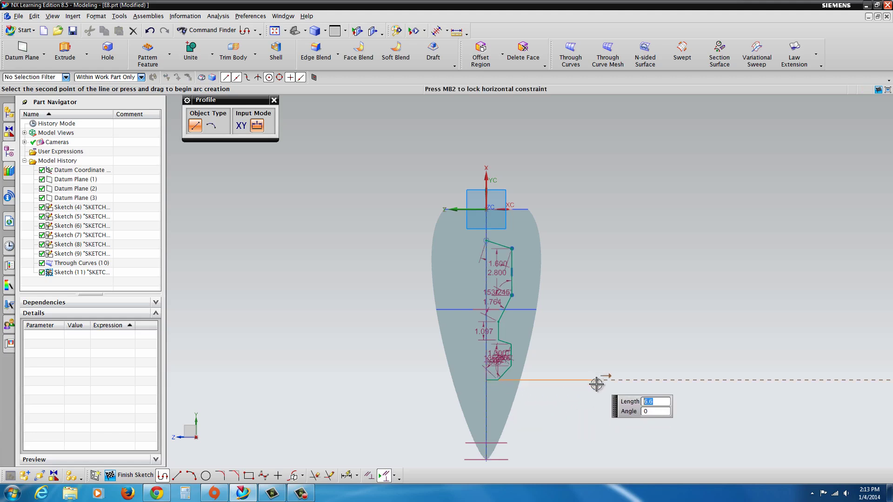
pyautogui.rightClick(586, 399)
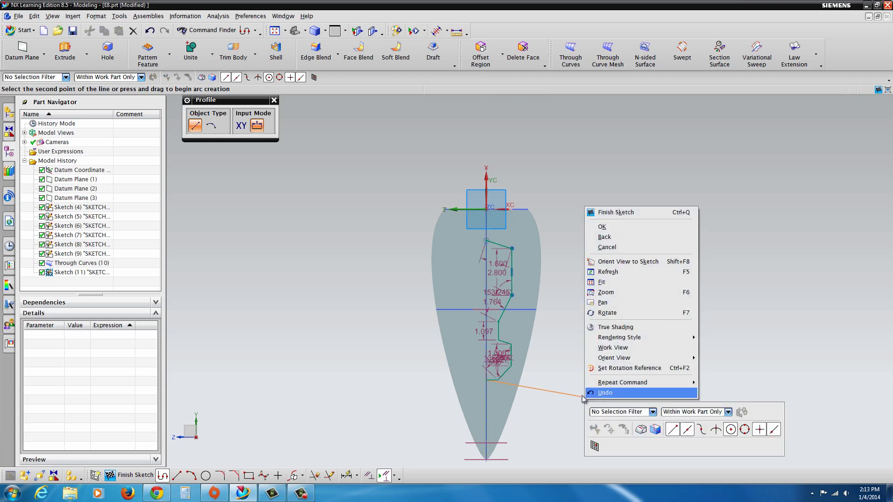
pyautogui.click(604, 228)
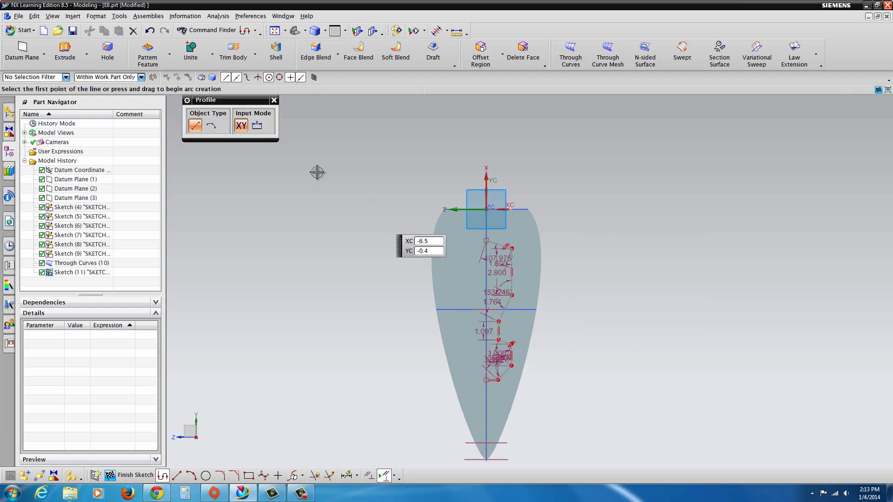
# Mirror the eight cabin outline lines about the sketch's lengthwise axis to close the profile.
pyautogui.click(293, 476)
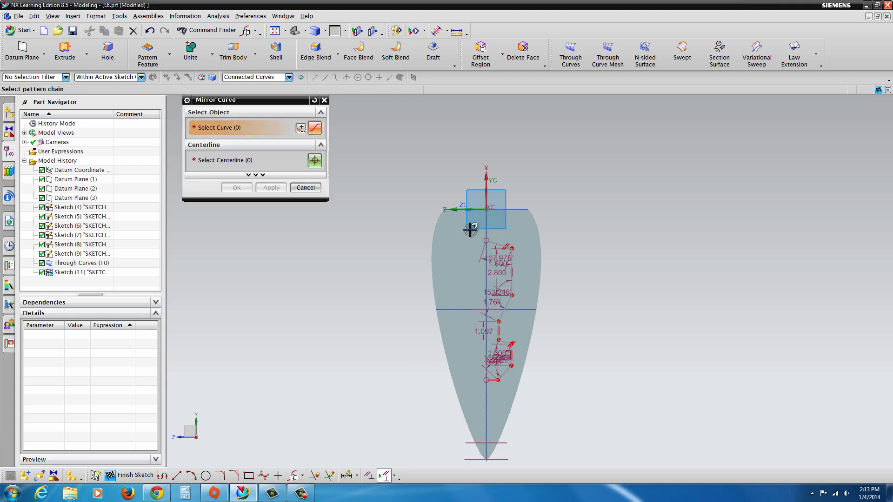
pyautogui.click(538, 387)
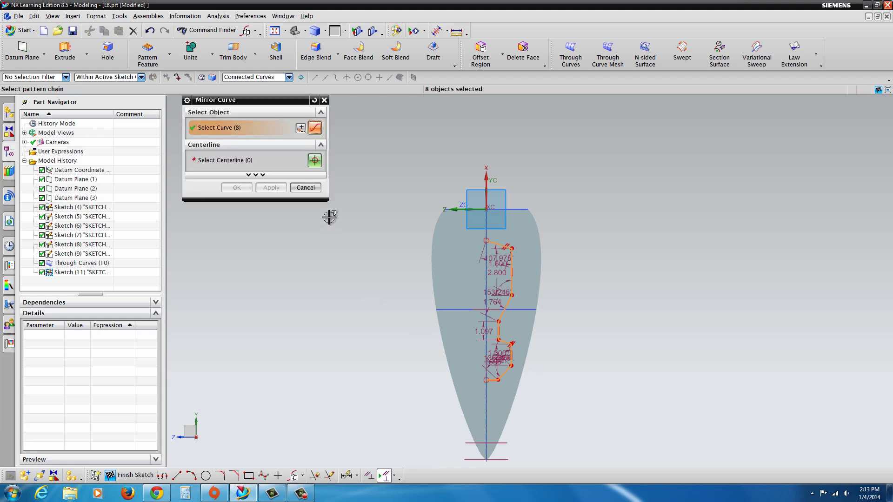
pyautogui.click(314, 160)
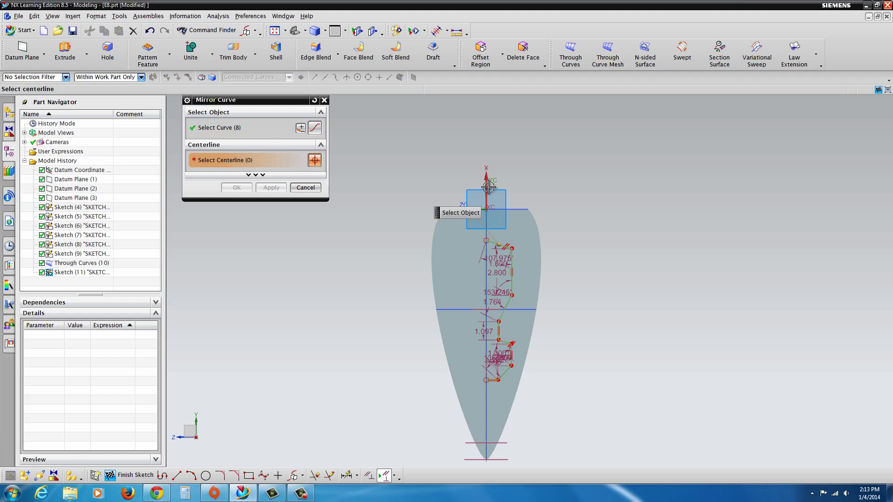
pyautogui.click(490, 188)
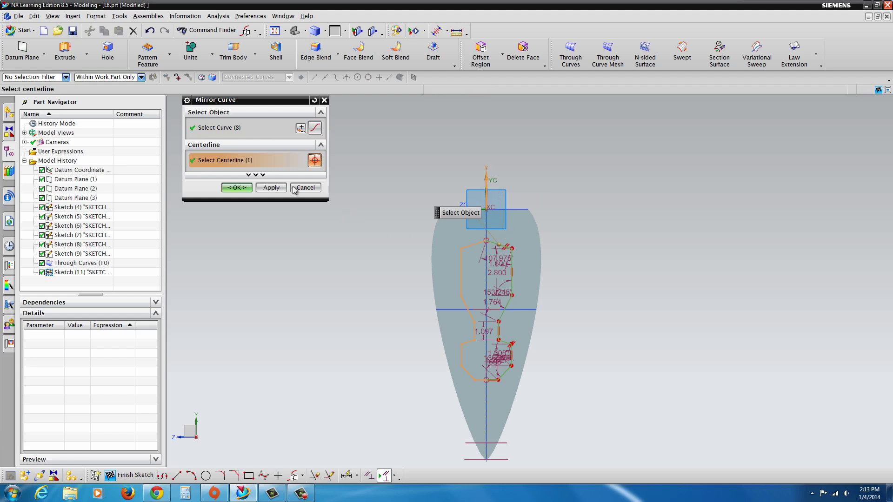
pyautogui.click(237, 187)
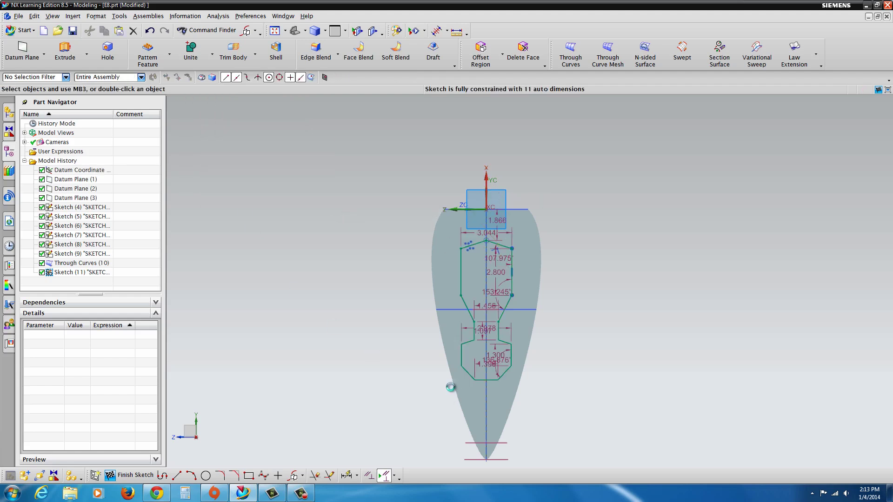
# Try to extrude the closed cabin outline from 0 to 1.1 in above the deck, united with the hull.
pyautogui.moveTo(465, 307); pyautogui.dragTo(460, 346, button='middle')
pyautogui.scroll(2, 446, 335)
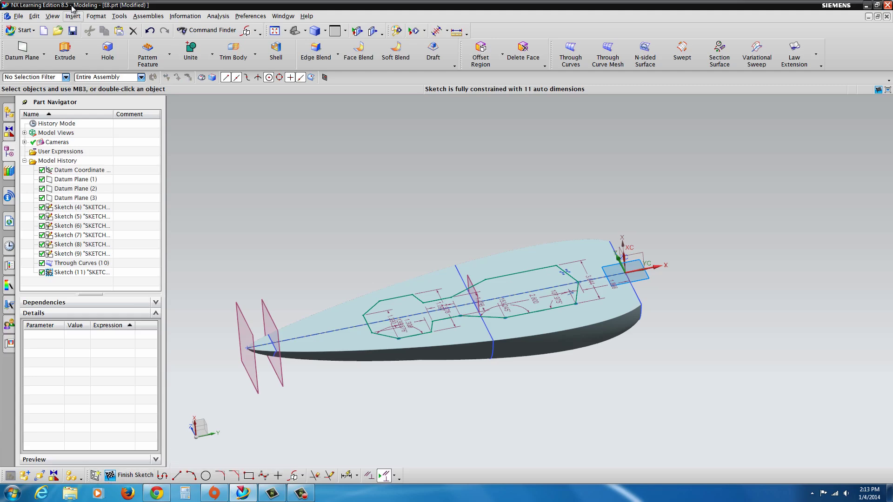
pyautogui.click(65, 50)
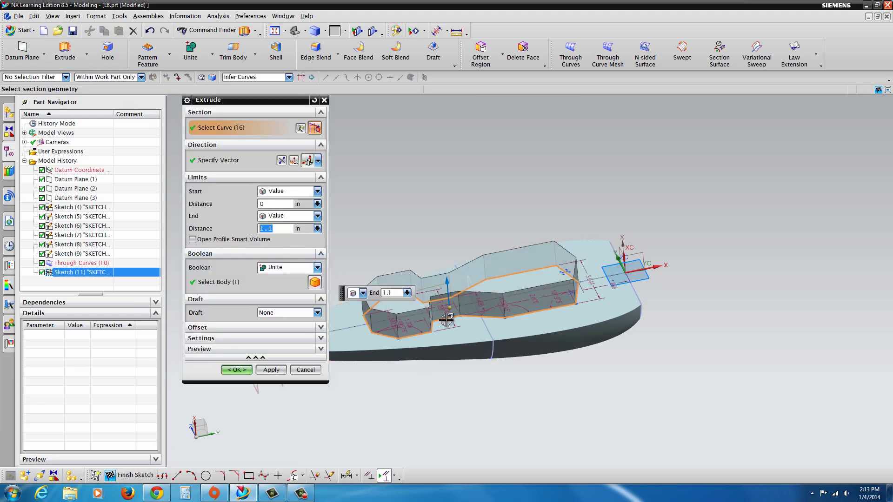
pyautogui.scroll(2, 427, 303)
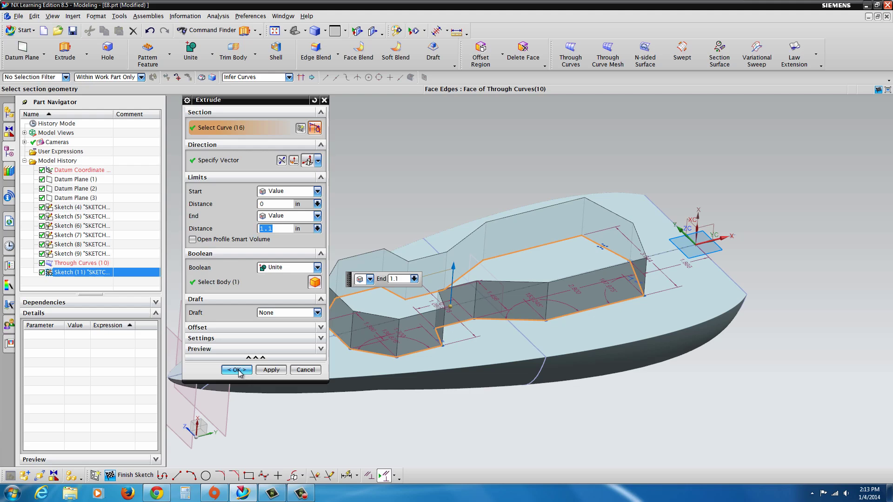
pyautogui.click(274, 374)
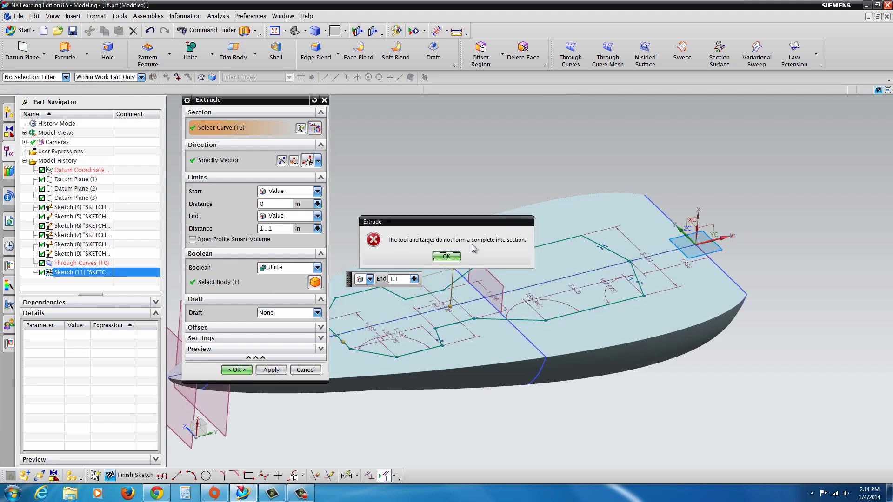
pyautogui.click(447, 257)
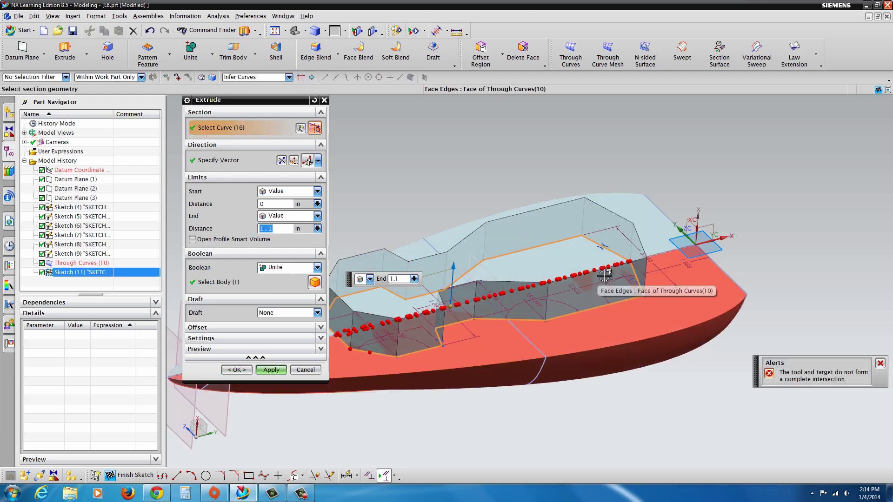
pyautogui.click(880, 363)
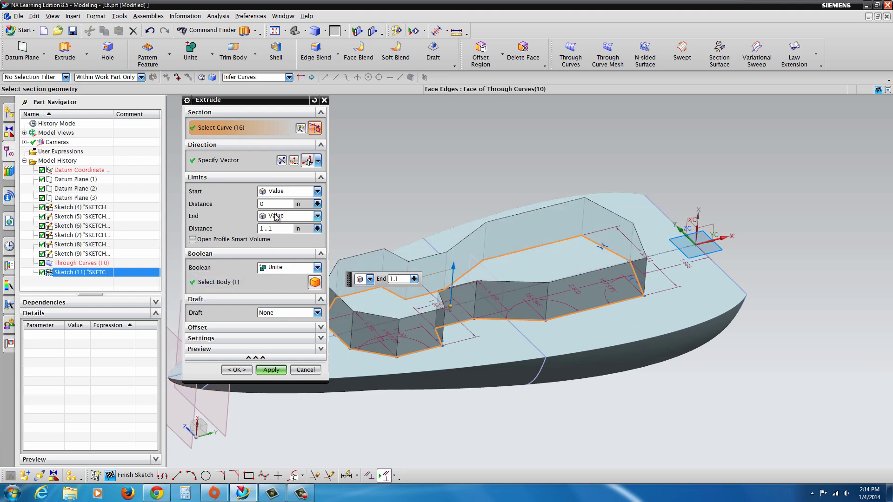
# Extend the cabin extrusion down into the hull with a start distance of -0.7 in and an end of 1.1 in.
pyautogui.click(317, 216)
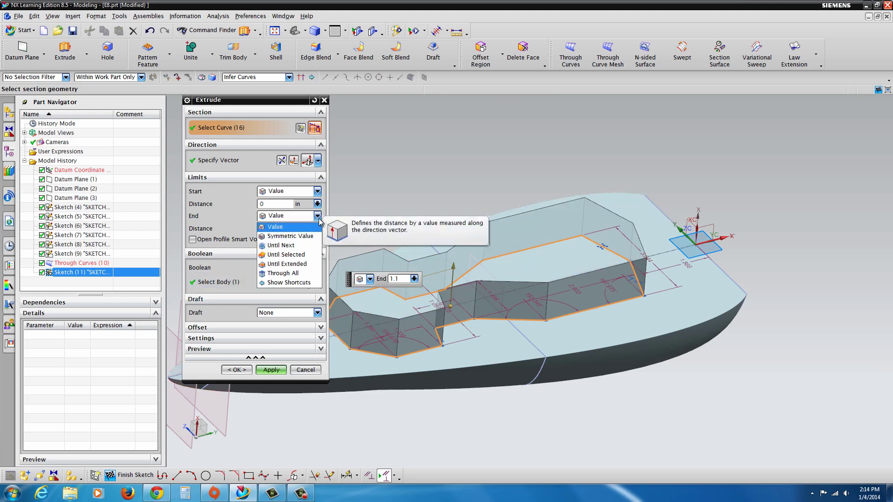
pyautogui.click(301, 238)
pyautogui.click(385, 392)
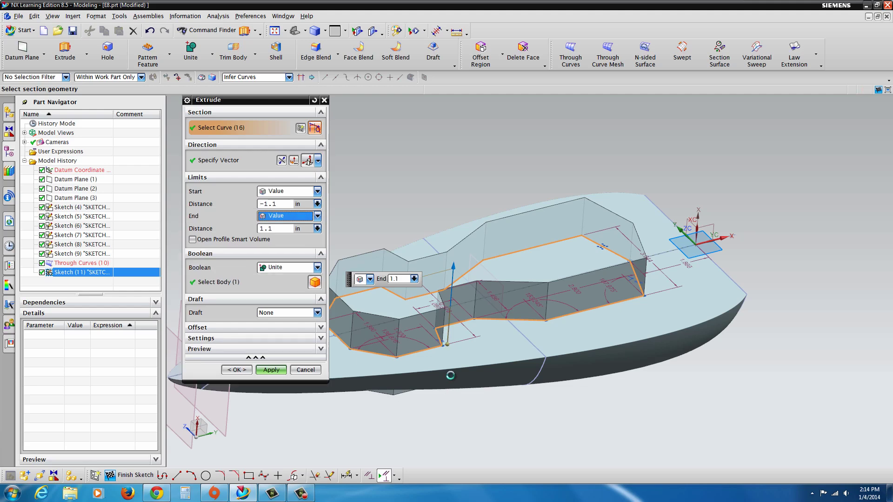
pyautogui.moveTo(385, 392); pyautogui.dragTo(449, 344, button='middle')
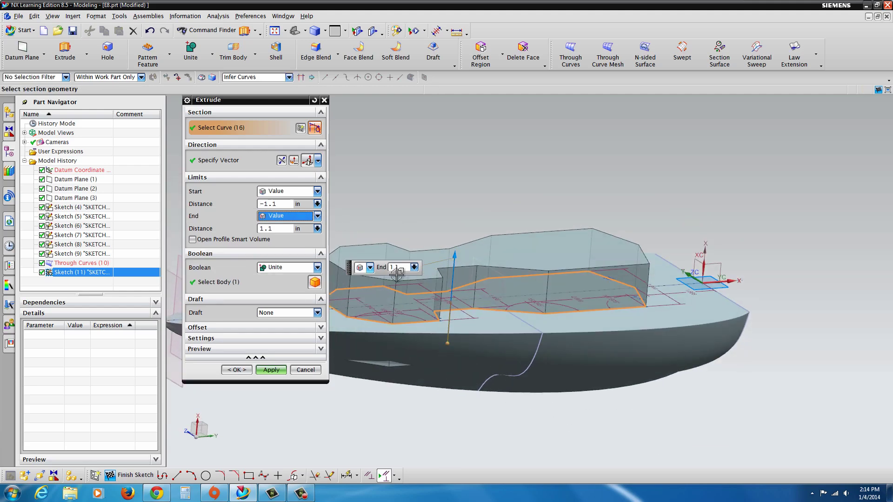
pyautogui.click(317, 216)
pyautogui.click(317, 216)
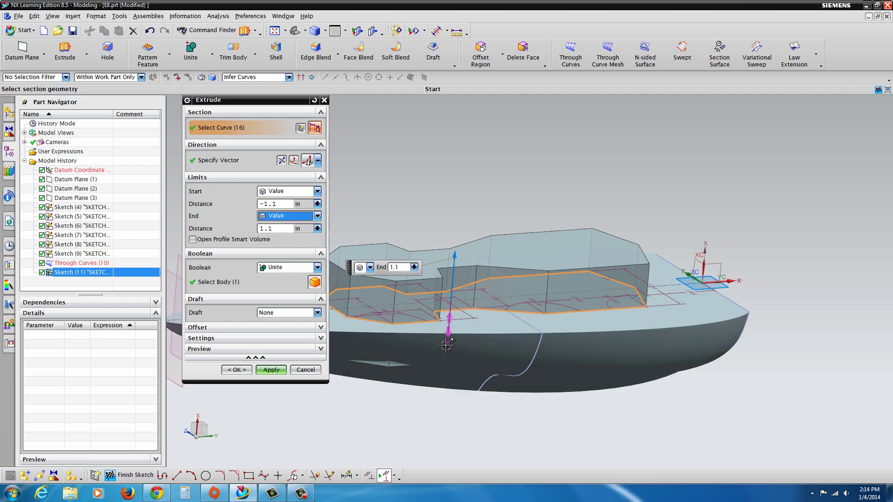
pyautogui.moveTo(447, 343)
pyautogui.mouseDown()
pyautogui.moveTo(453, 320)
pyautogui.moveTo(450, 327)
pyautogui.mouseUp()
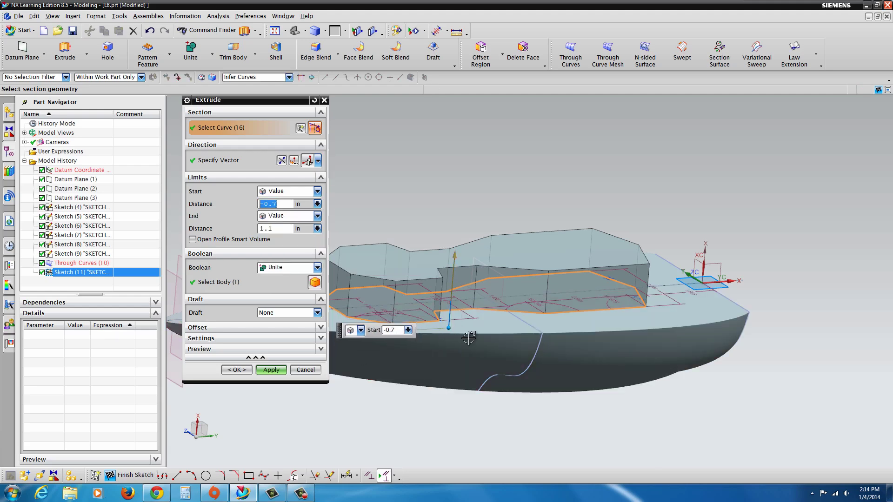
pyautogui.moveTo(500, 370); pyautogui.dragTo(544, 325, button='middle')
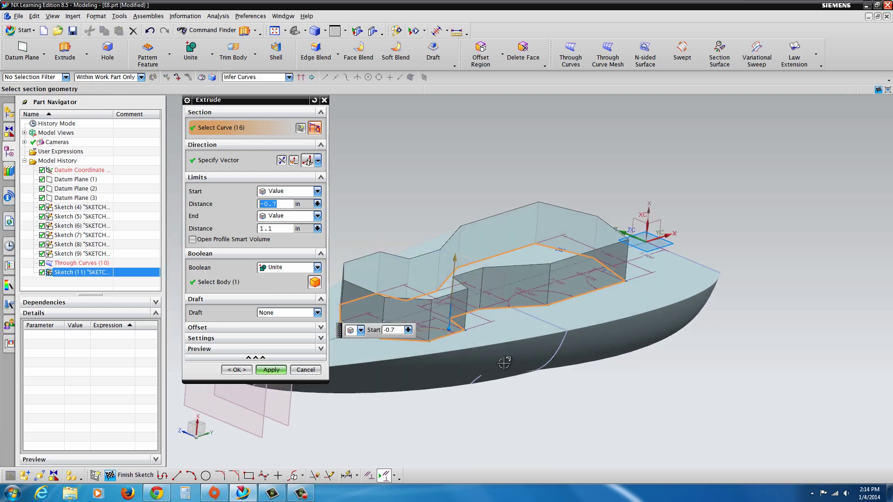
# Add a 9° draft from the start limit, complete the united cabin extrusion, and inspect it from several angles.
pyautogui.click(318, 314)
pyautogui.click(295, 329)
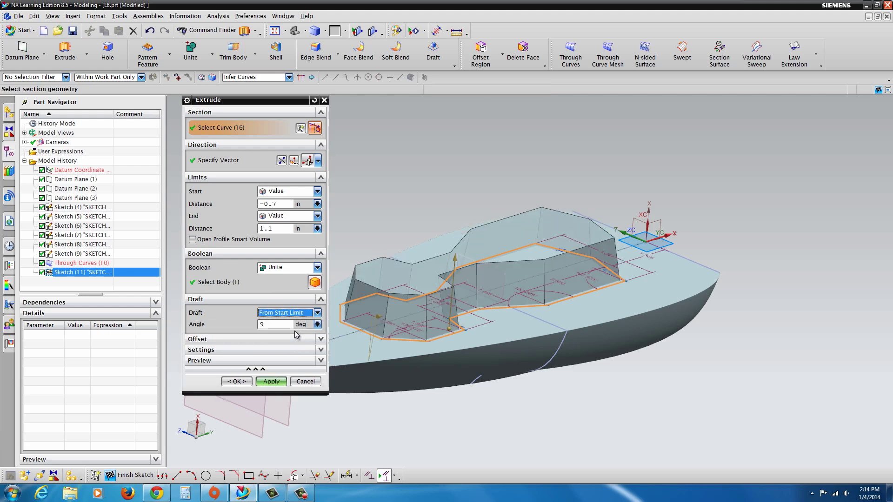
pyautogui.click(236, 381)
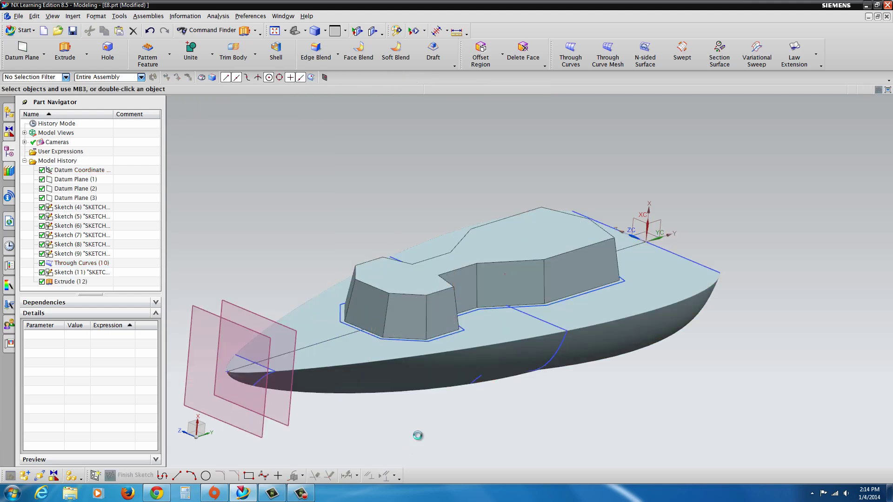
pyautogui.moveTo(447, 377); pyautogui.dragTo(581, 308, button='middle')
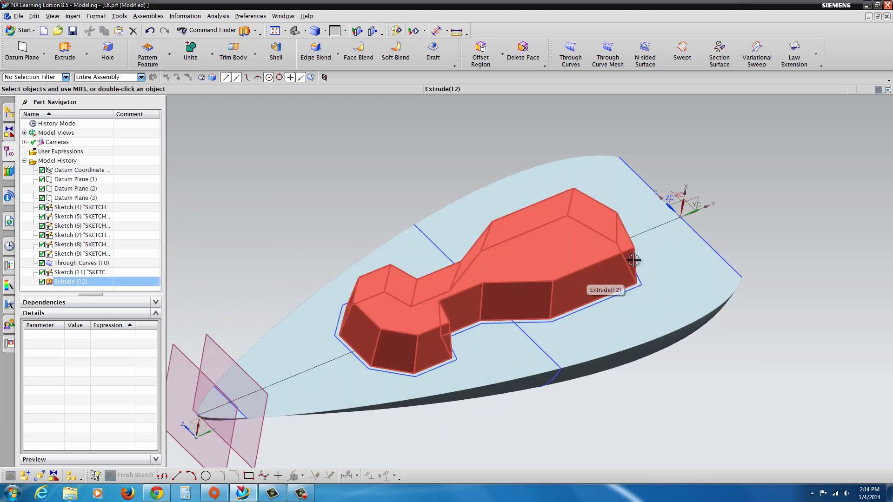
pyautogui.moveTo(556, 379); pyautogui.dragTo(584, 273, button='middle')
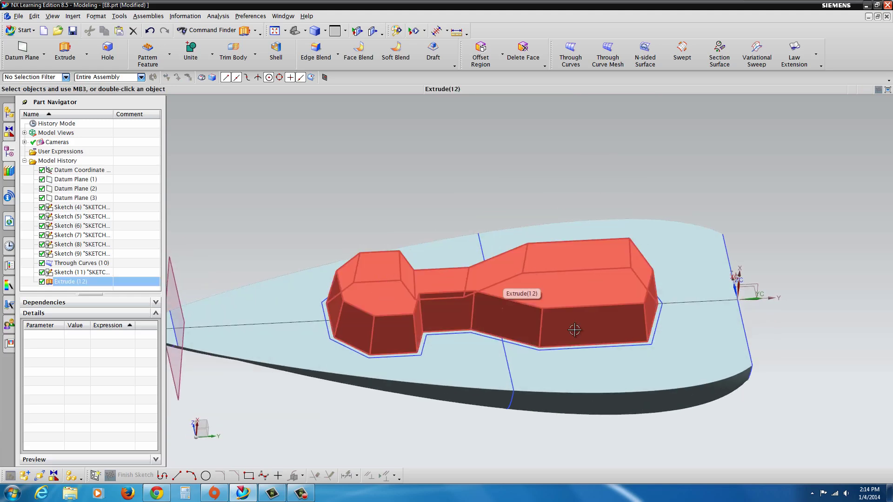
pyautogui.moveTo(508, 329); pyautogui.dragTo(573, 380, button='middle')
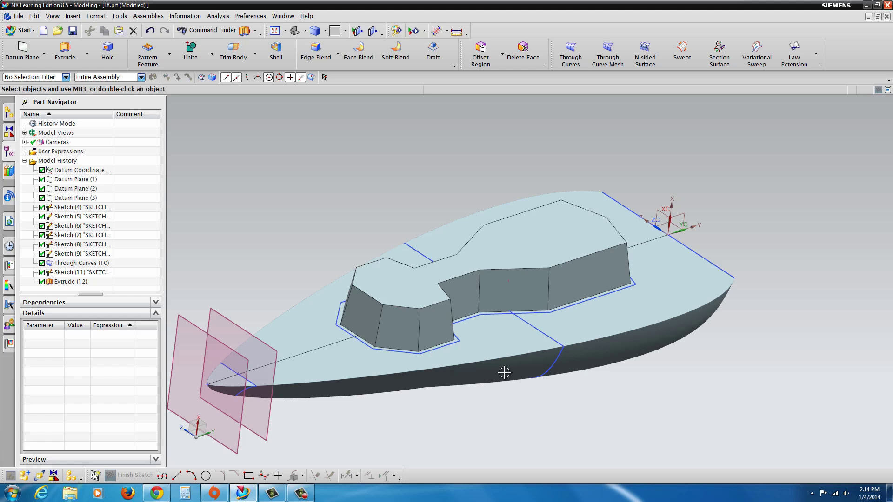
pyautogui.click(308, 498)
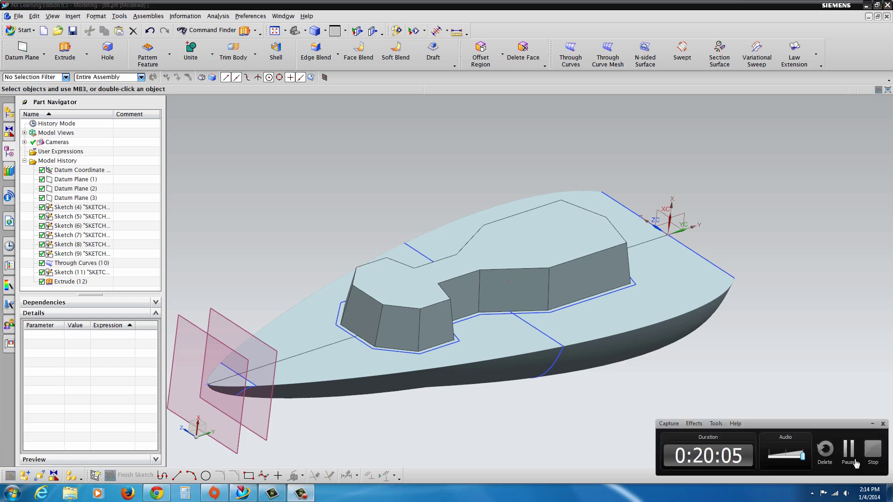